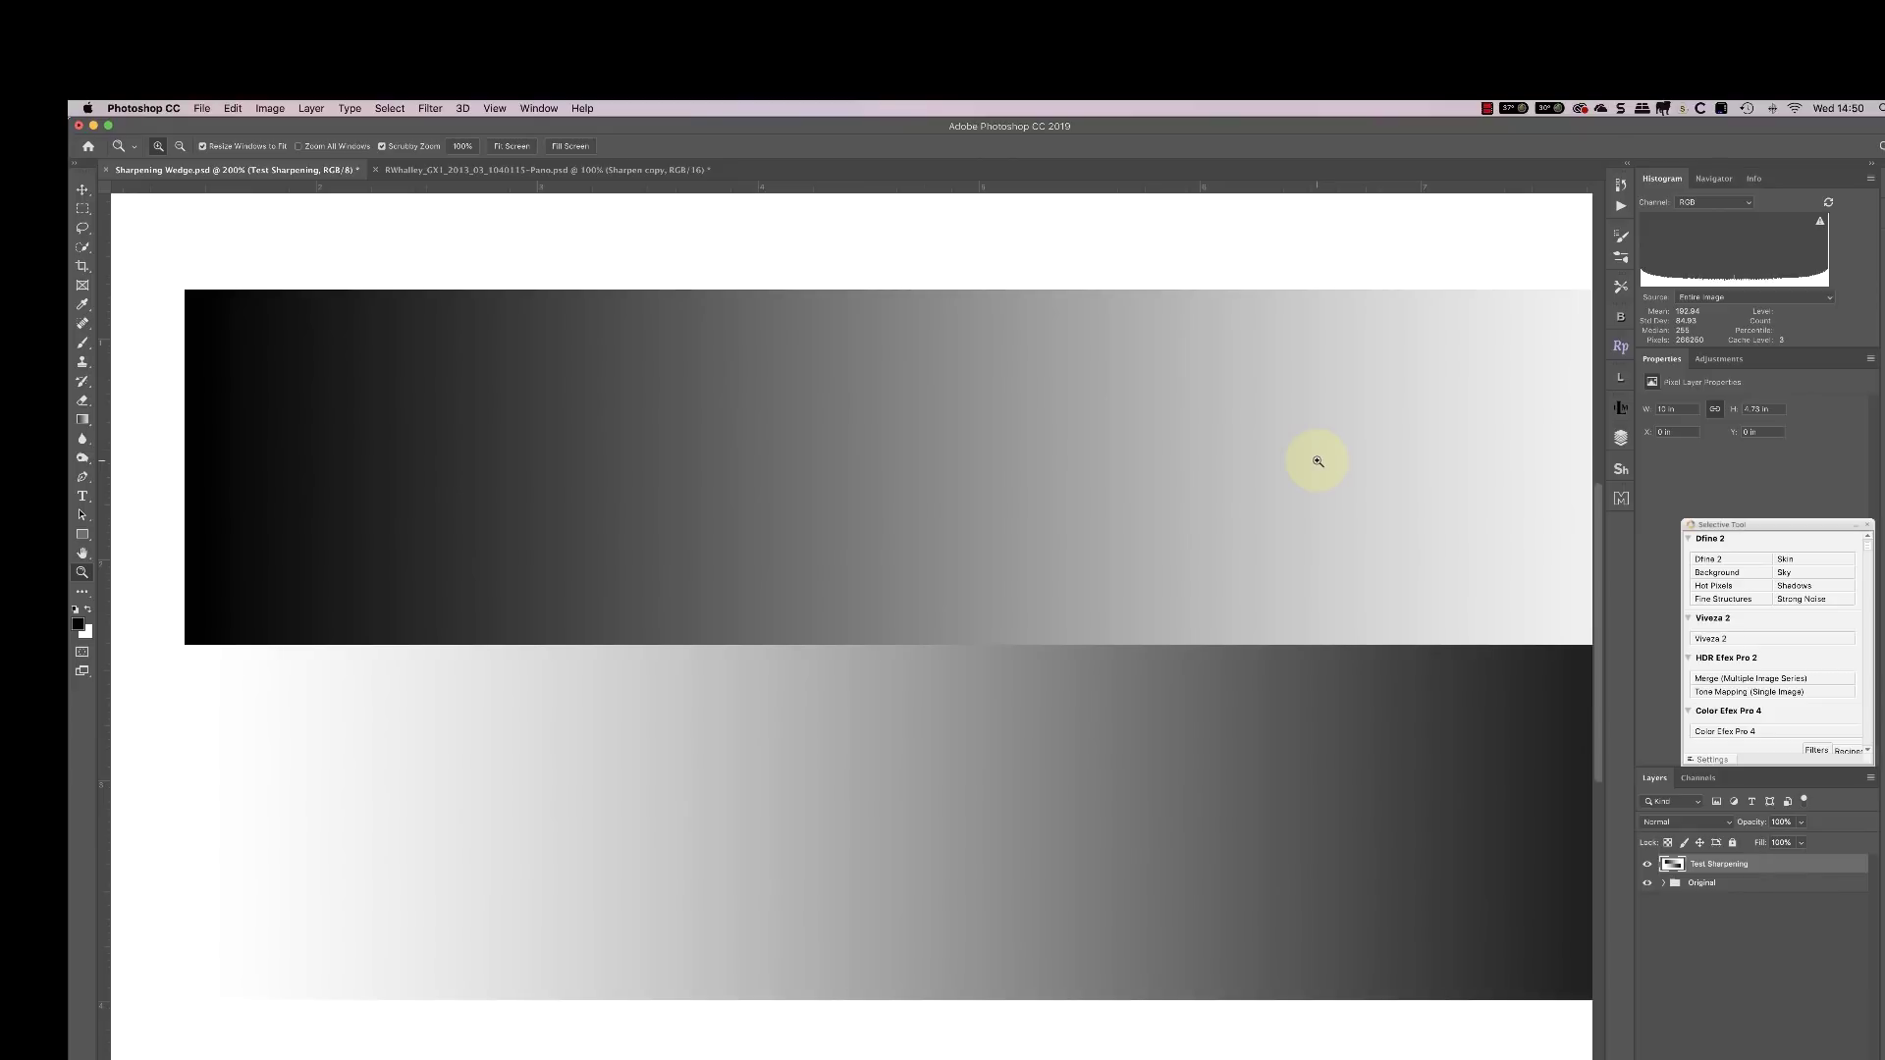
- Launch Filter > Sharpen > Smart Sharpen and centre its preview on the wedge's dark–light boundary
click(439, 108)
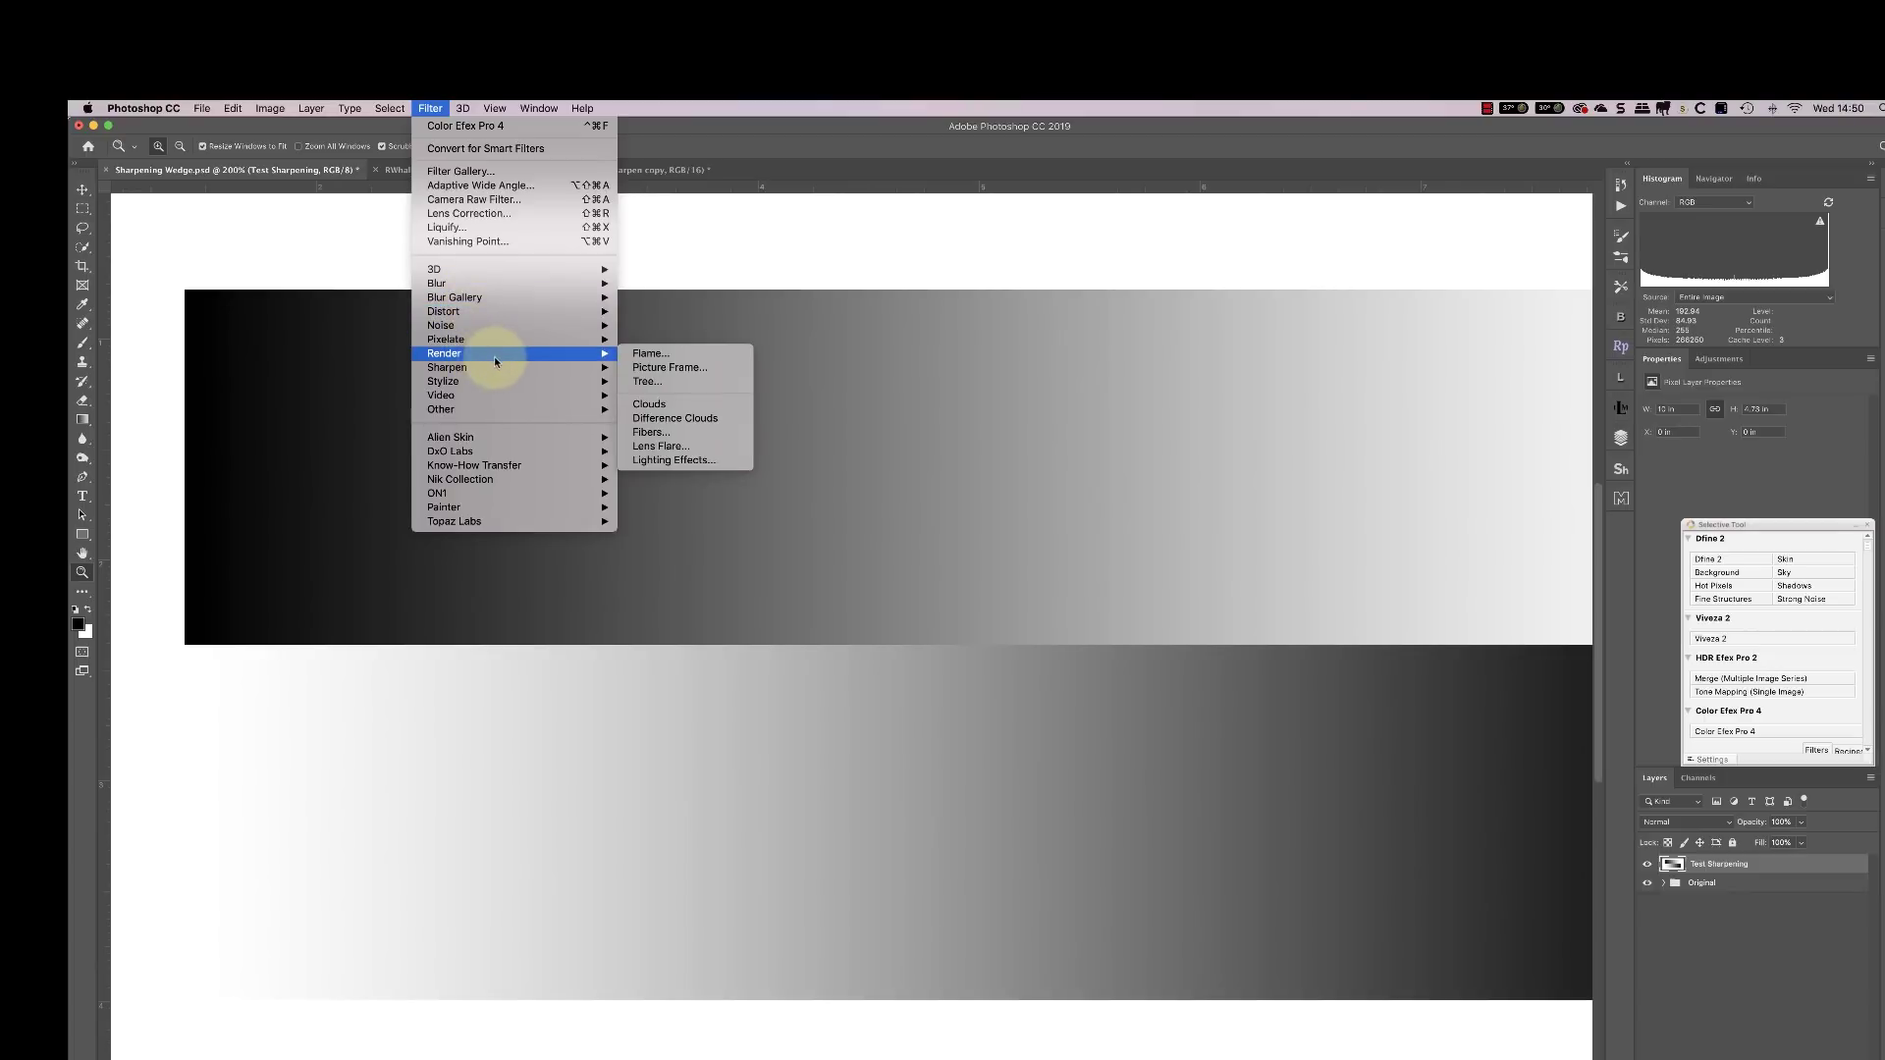
mouse_move(447, 367)
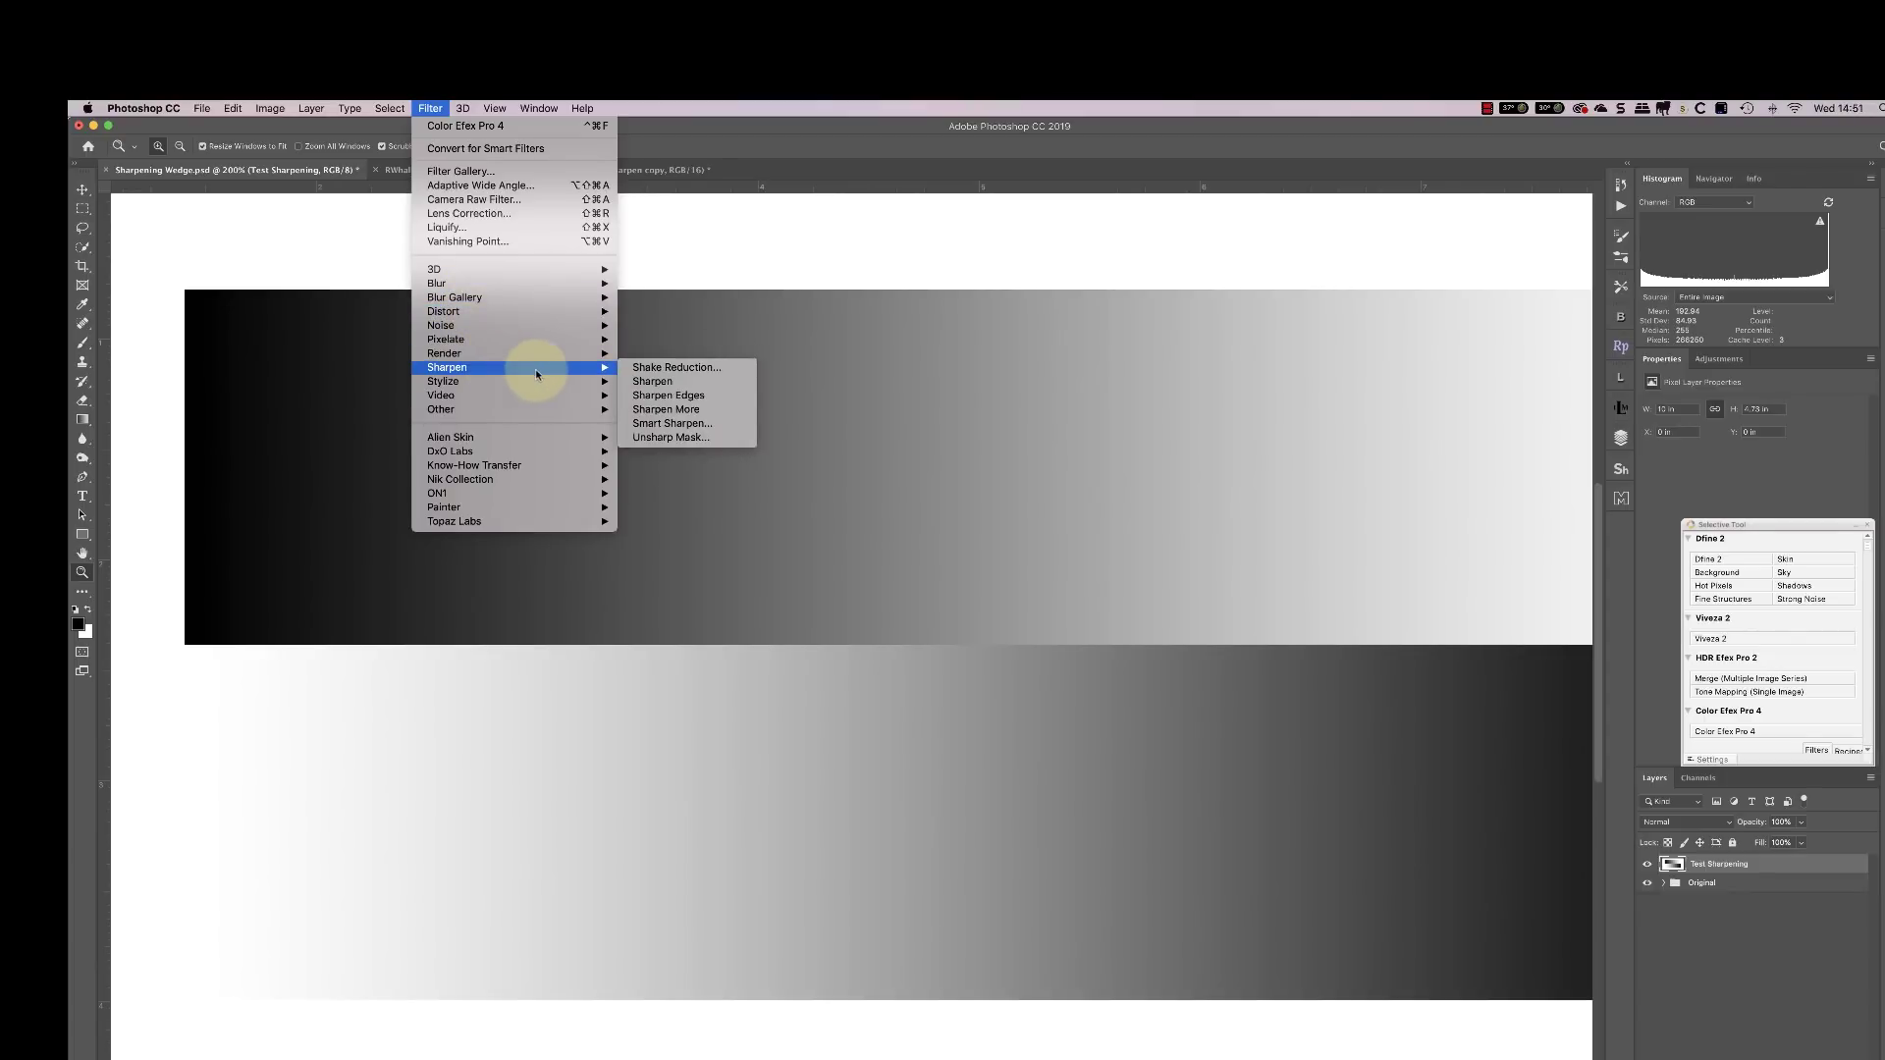
click(688, 425)
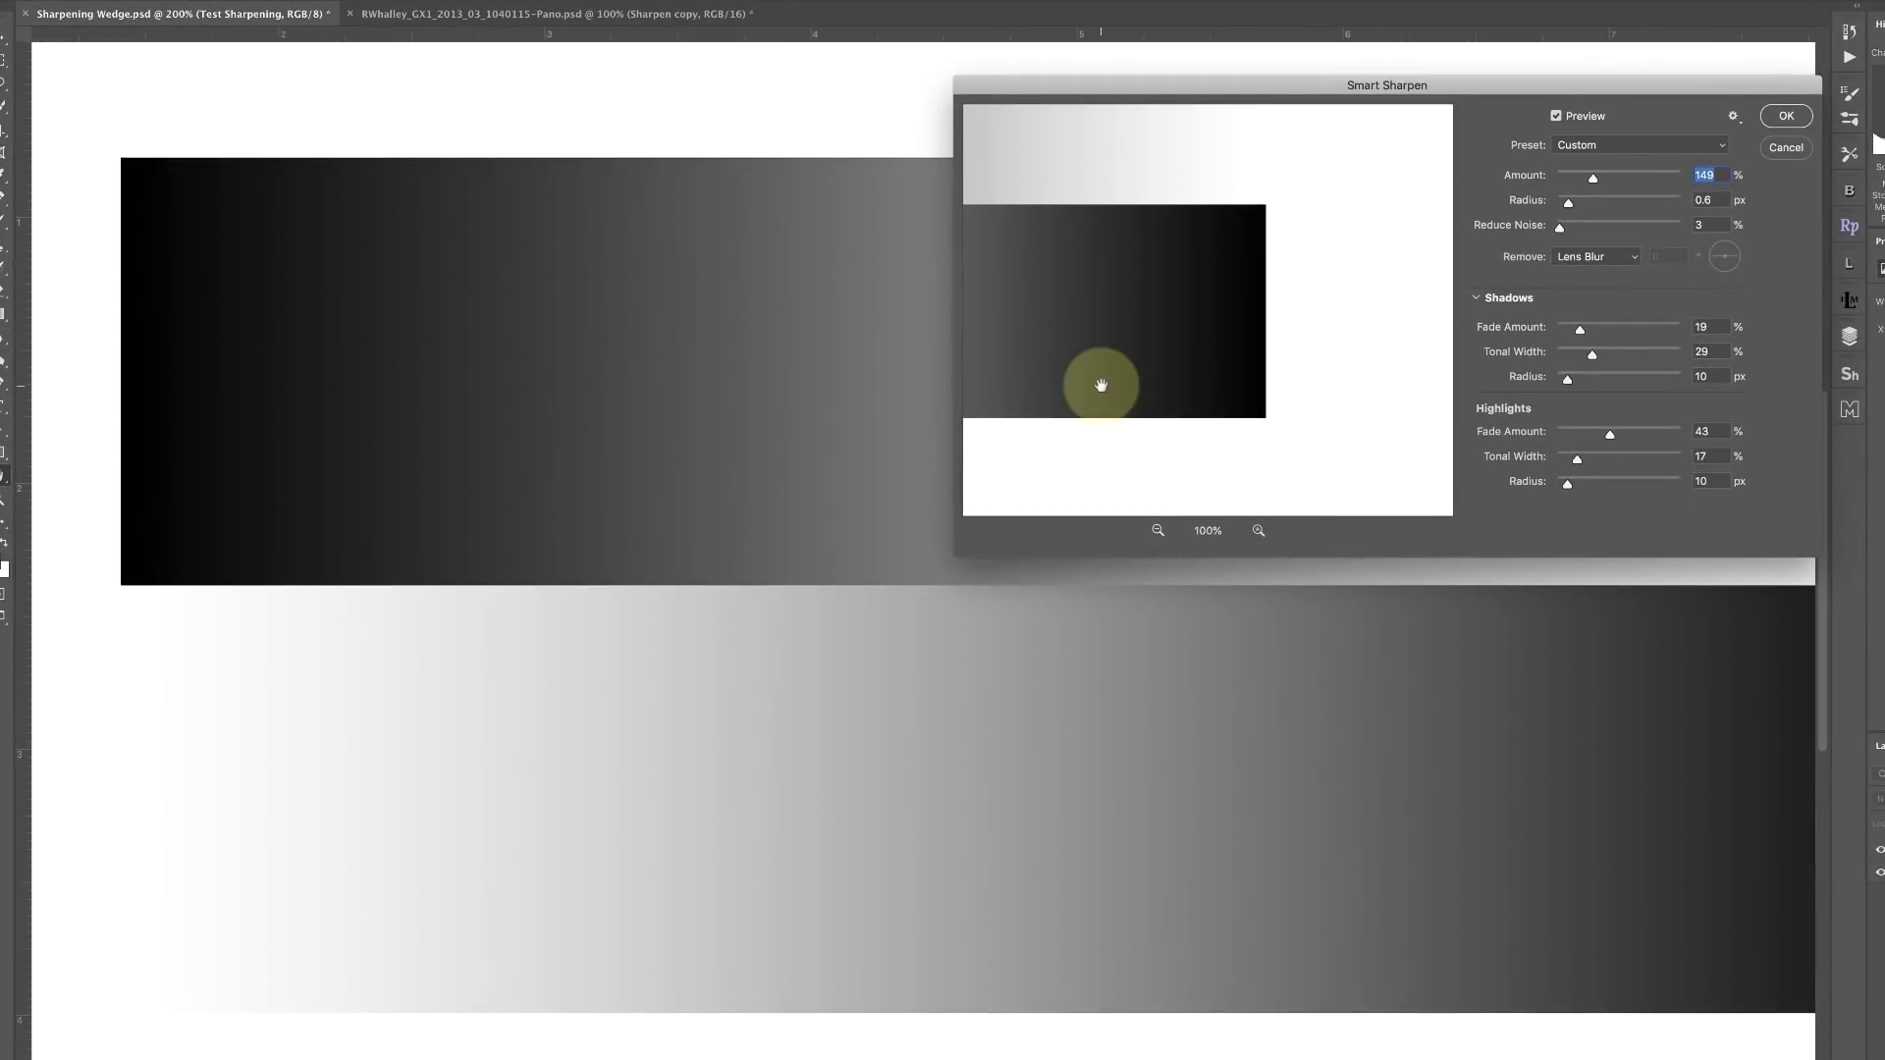
mouse_move(1100, 386)
mouse_down()
mouse_move(1317, 388)
mouse_move(1163, 282)
mouse_move(1145, 374)
mouse_move(1302, 486)
mouse_move(1085, 338)
mouse_up()
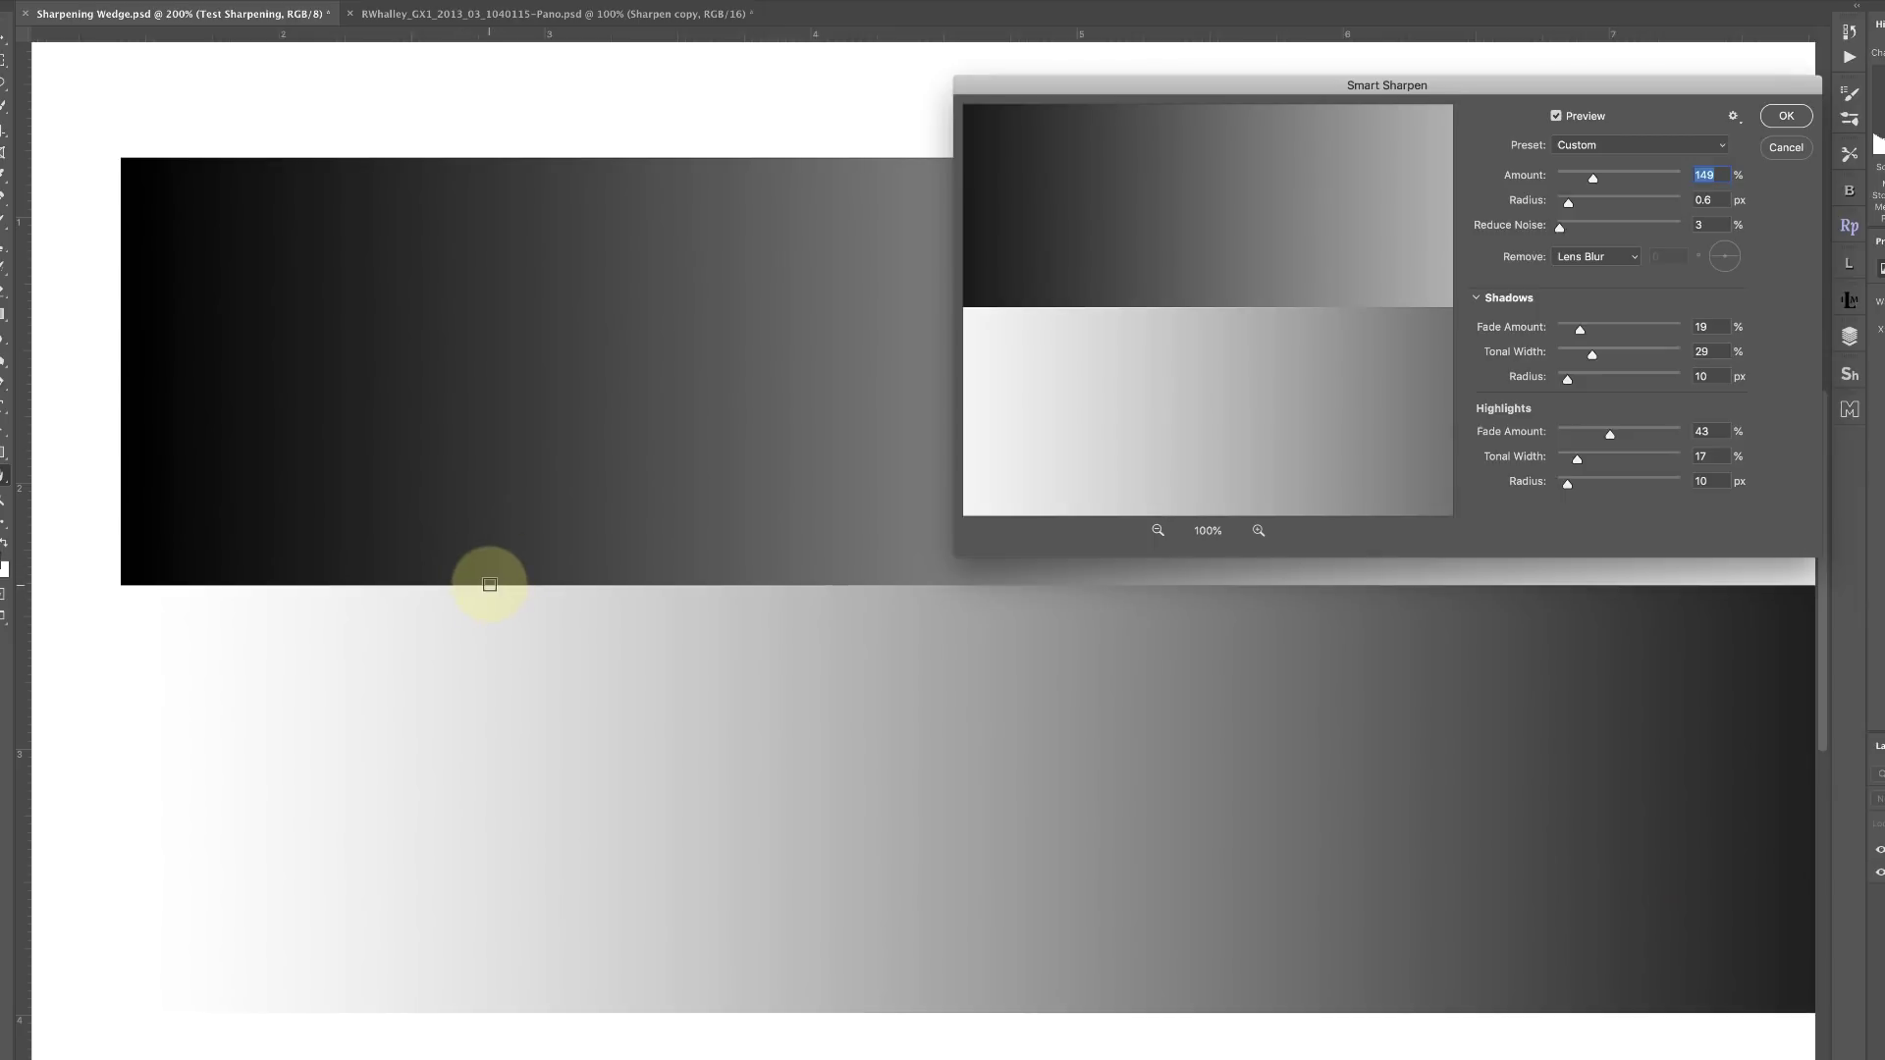
click(489, 585)
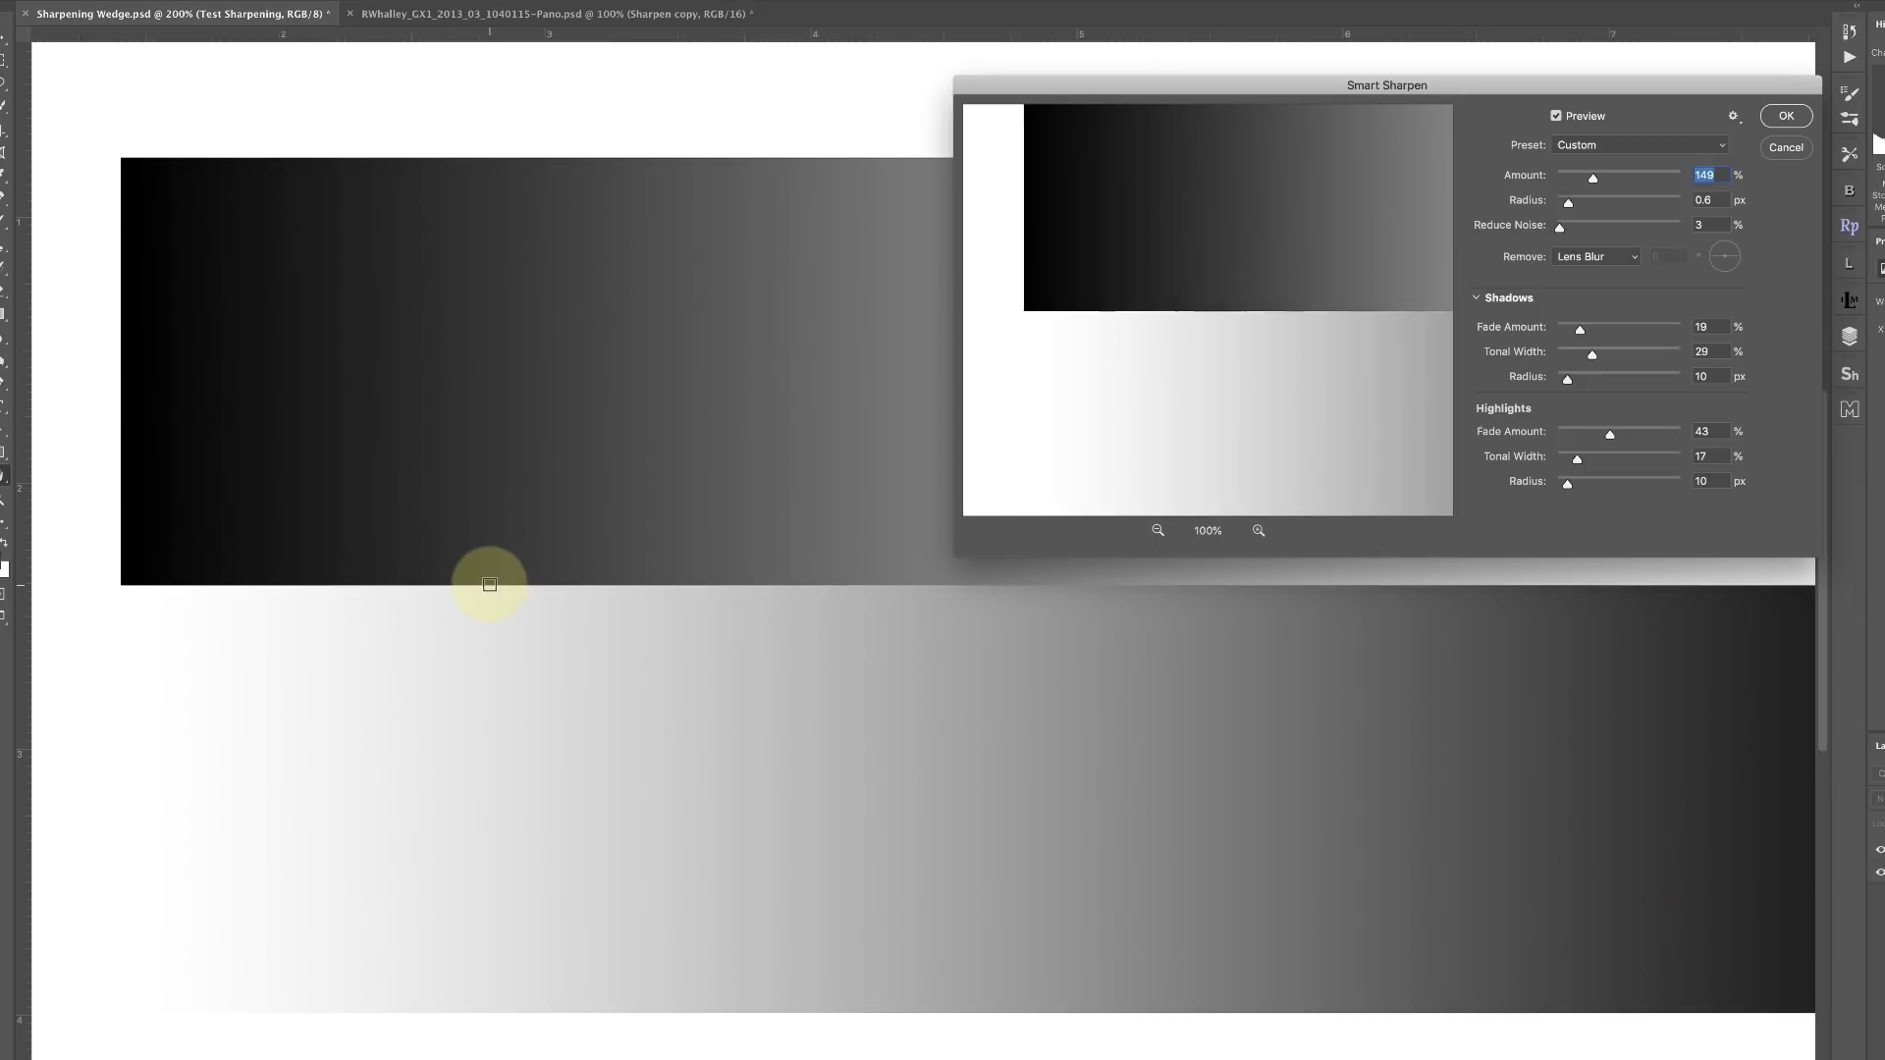
click(750, 608)
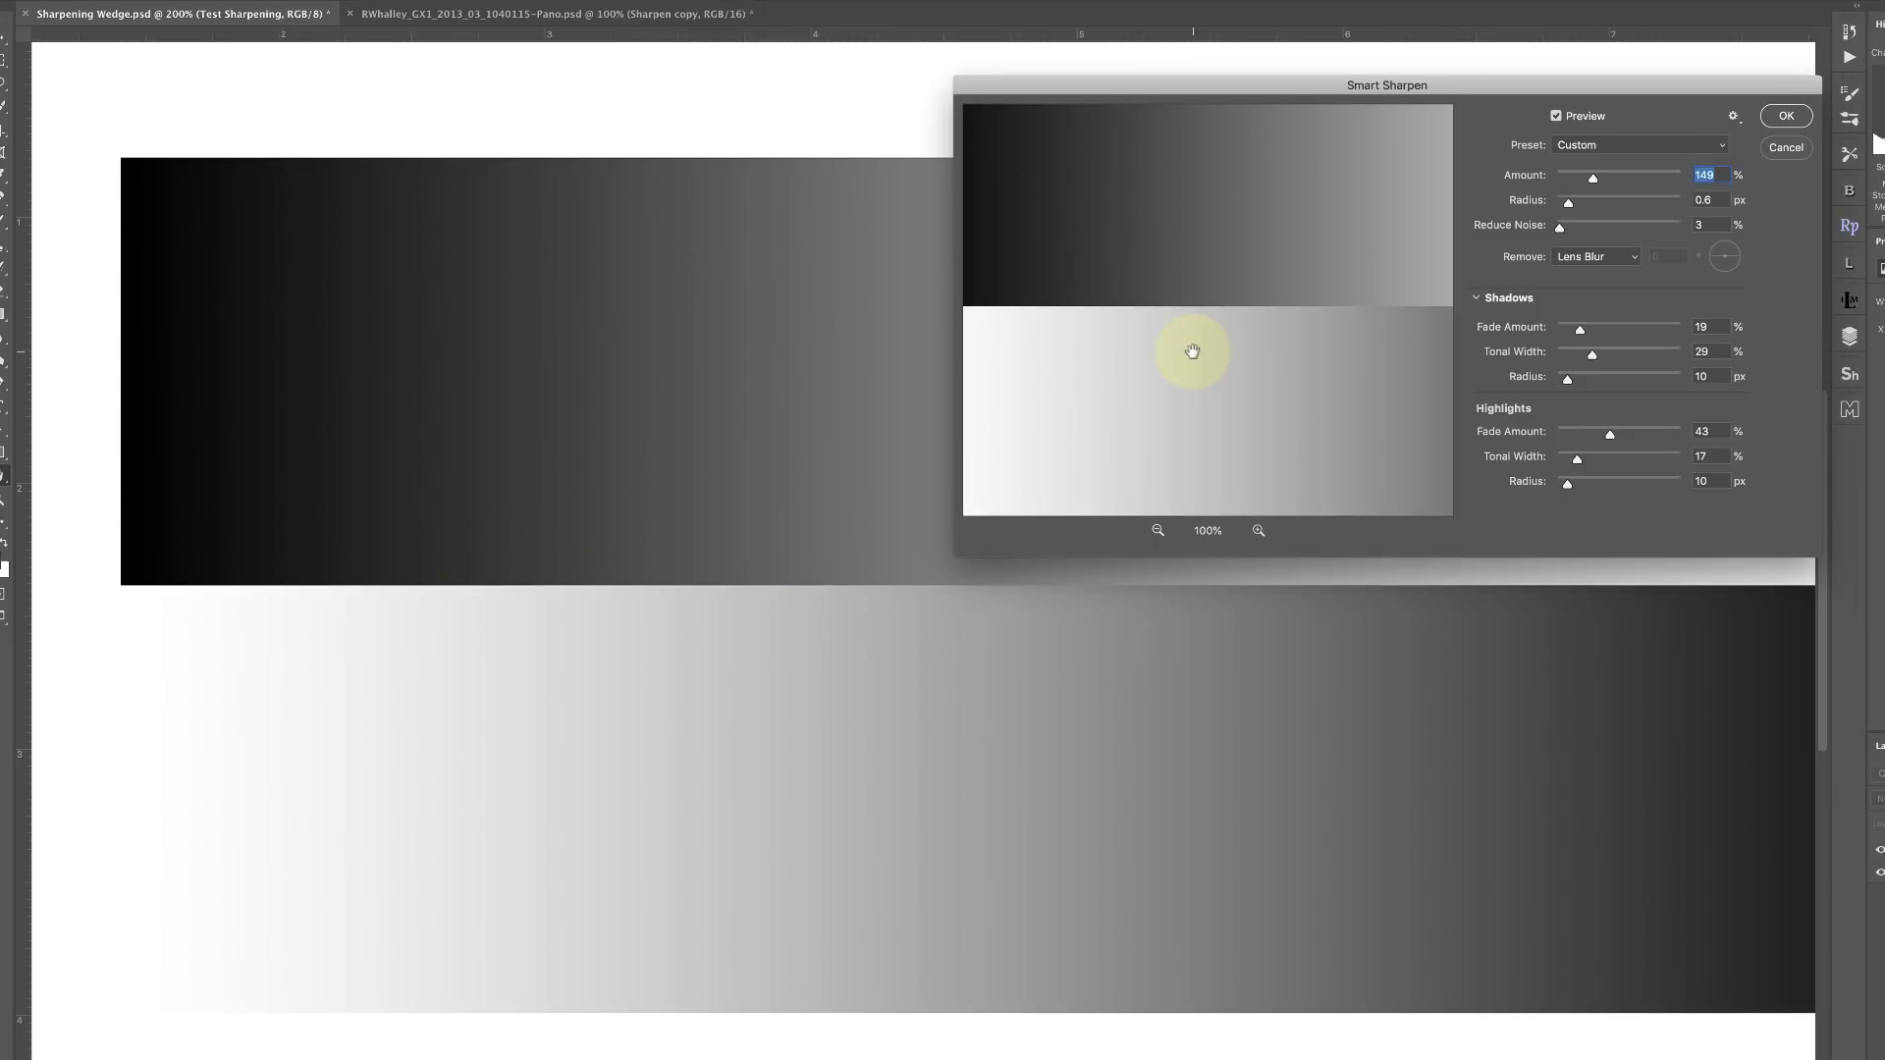
- Choose the Default Smart Sharpen preset and set Reduce Noise to 0%
click(1584, 148)
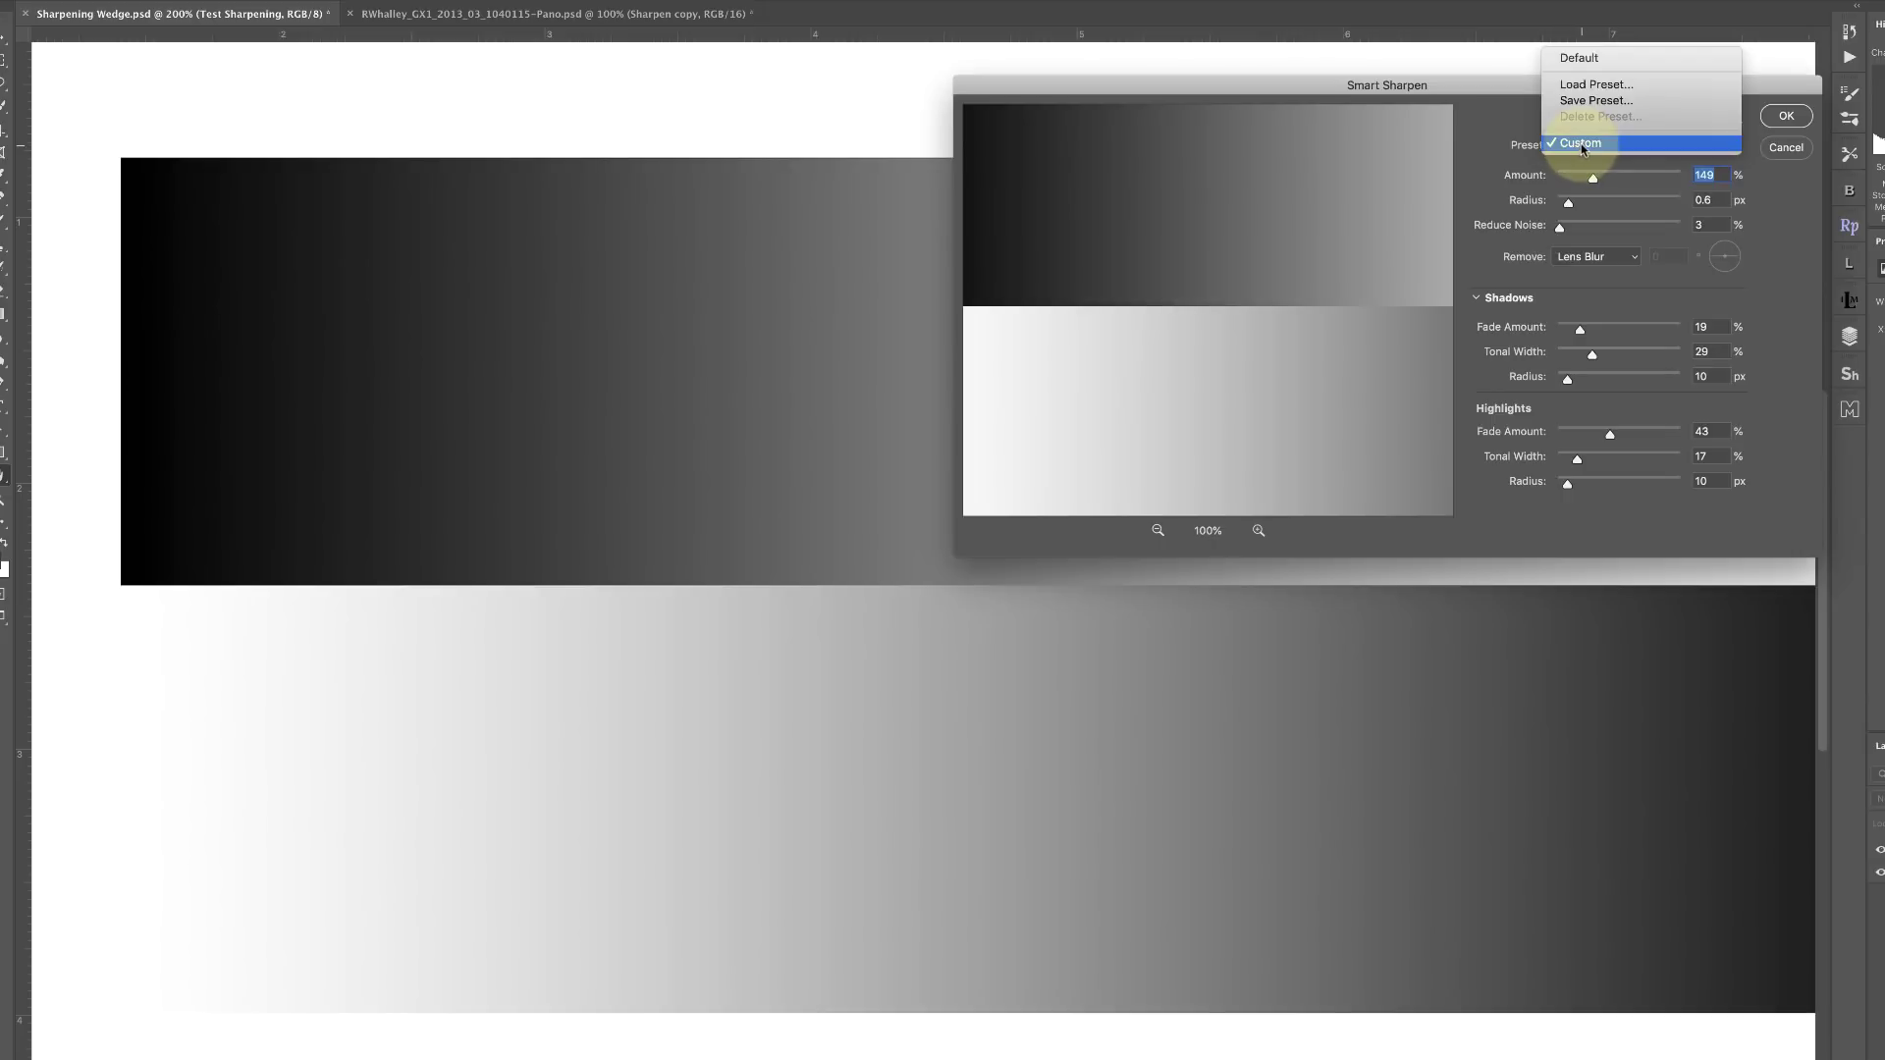
click(1578, 60)
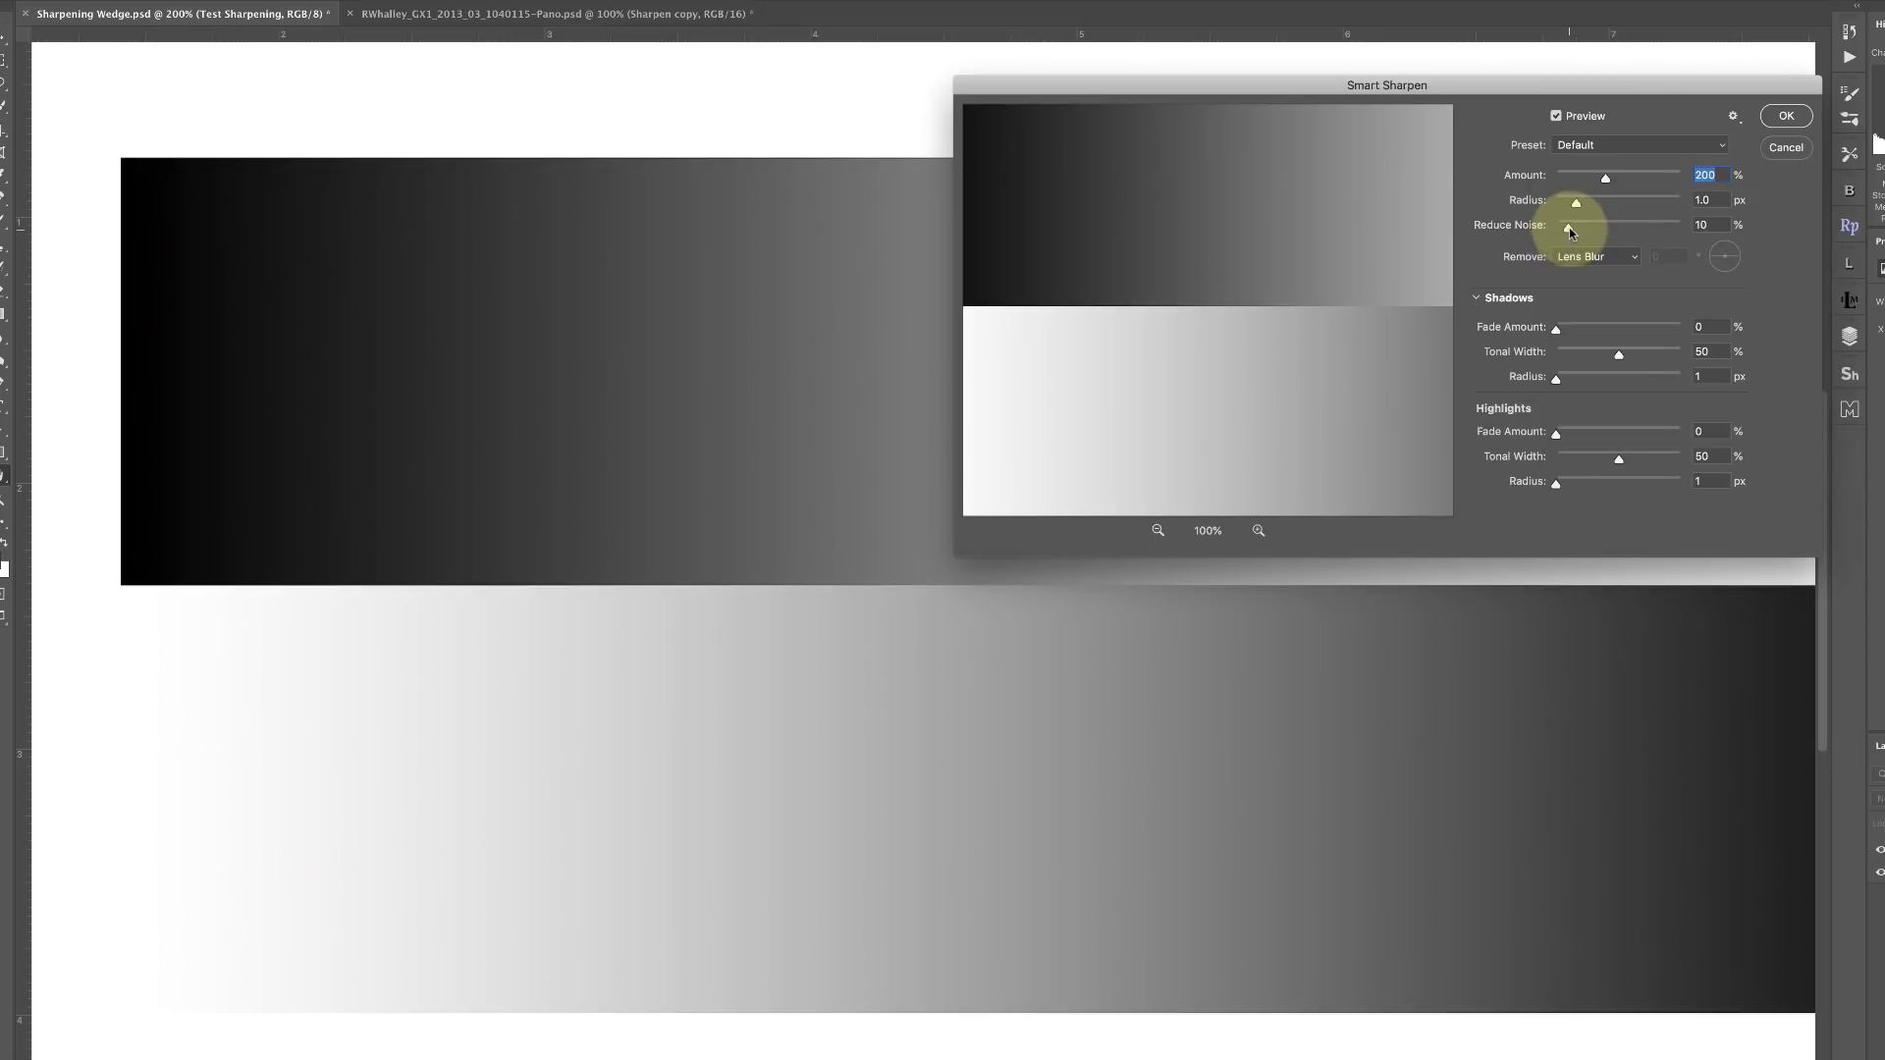
drag(1547, 231, 1530, 240)
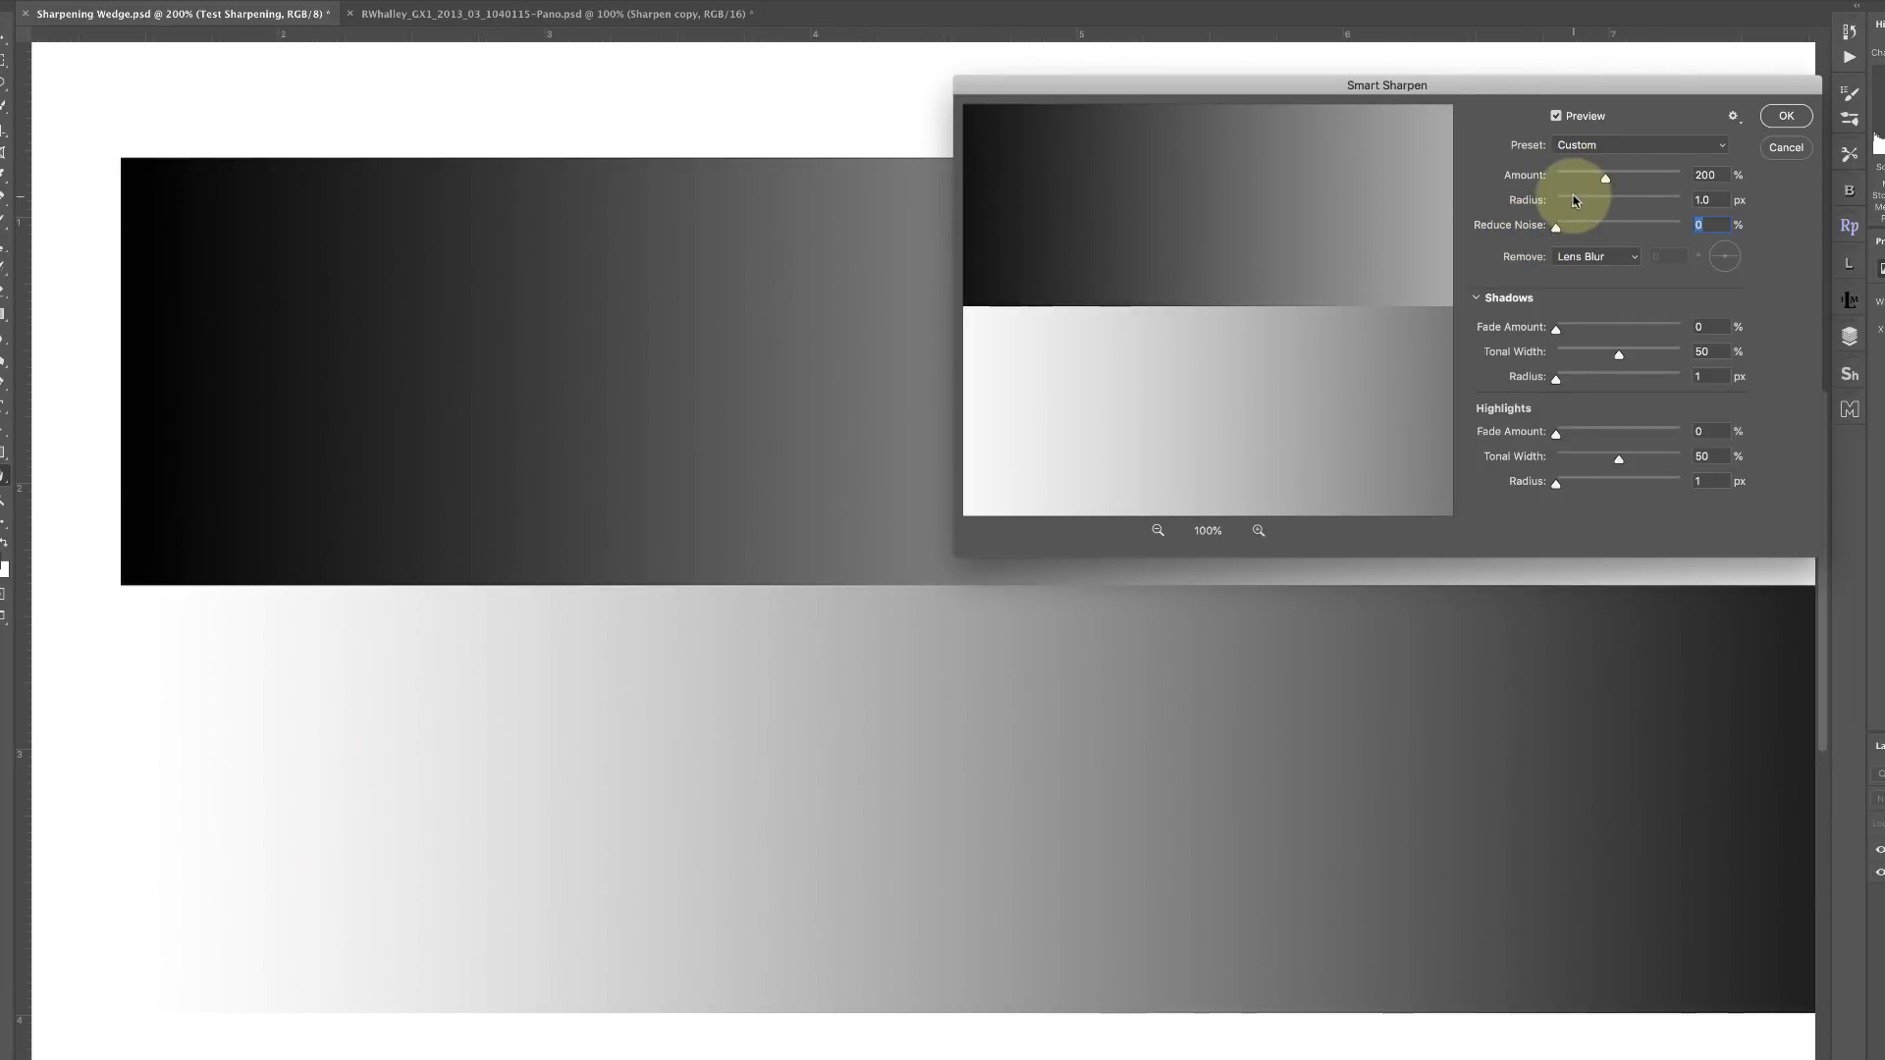
- Set the Smart Sharpen Amount slider to 489% and the Radius slider to 4.8 px
drag(1607, 181, 1664, 178)
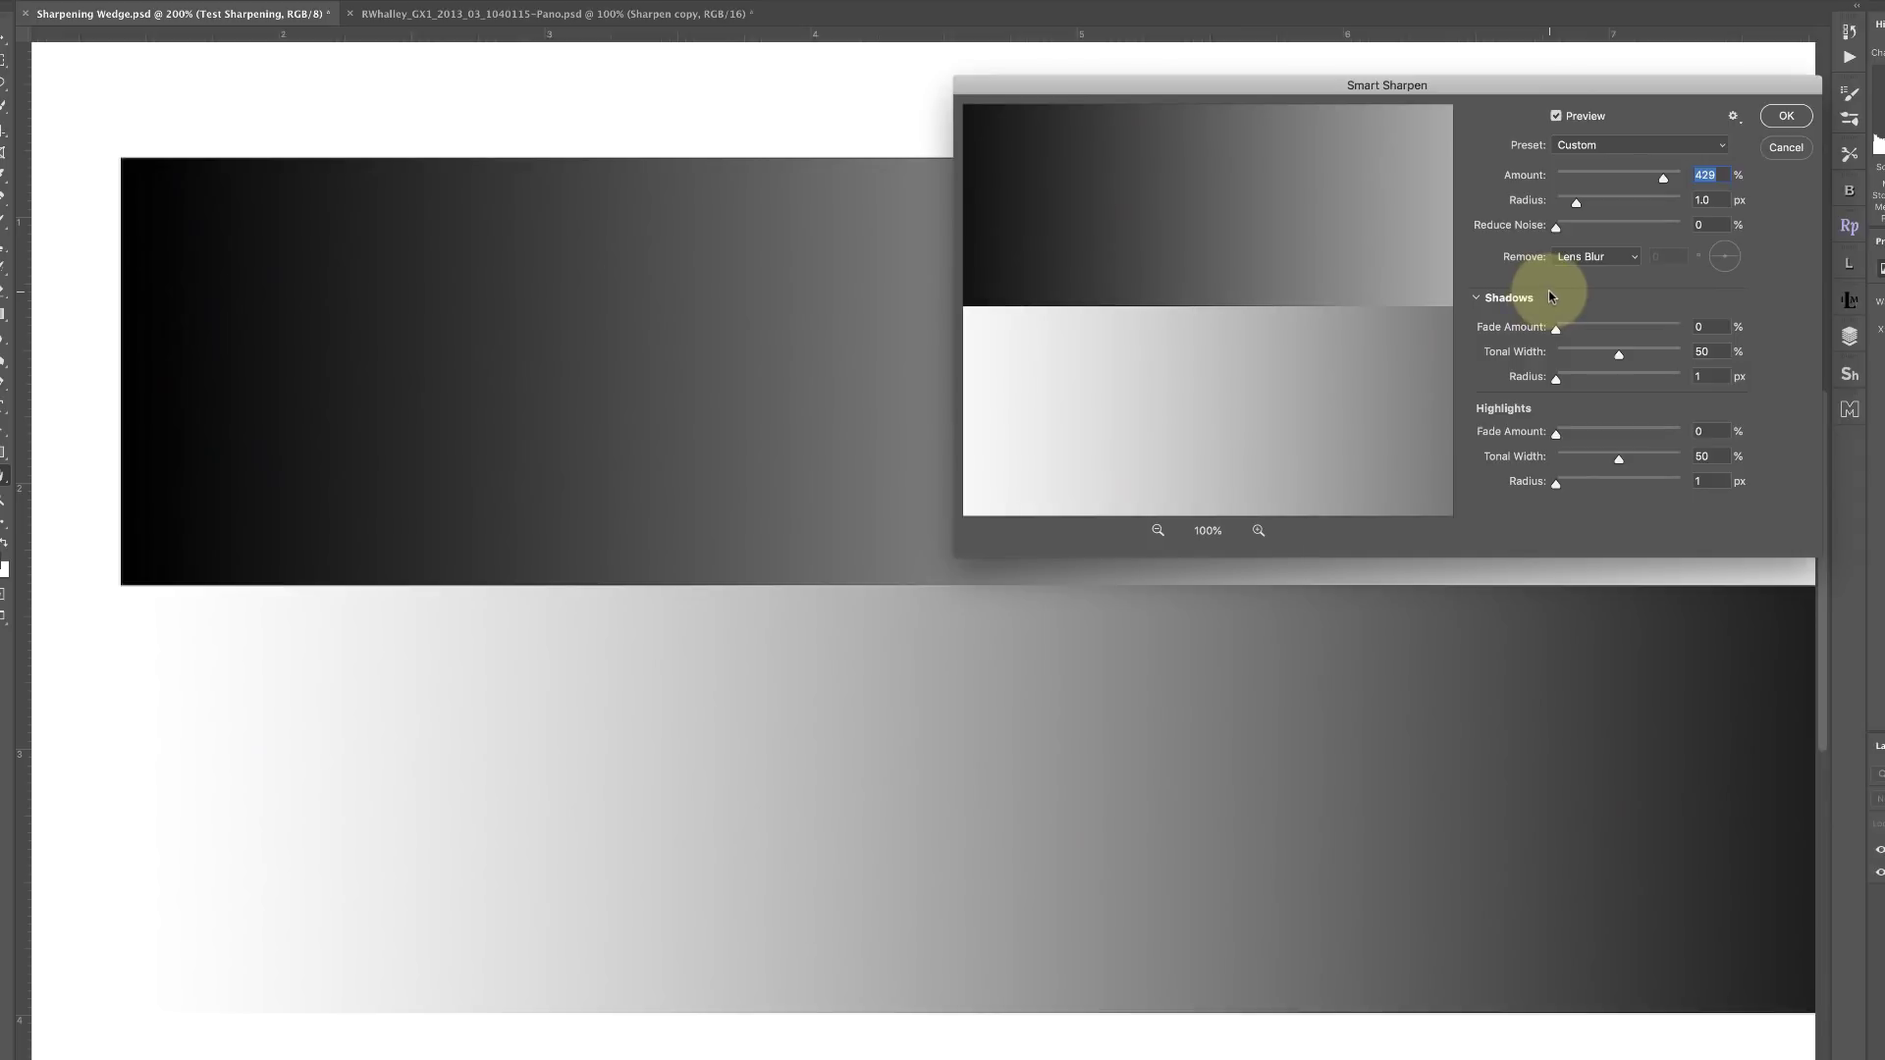
drag(1661, 182, 1670, 184)
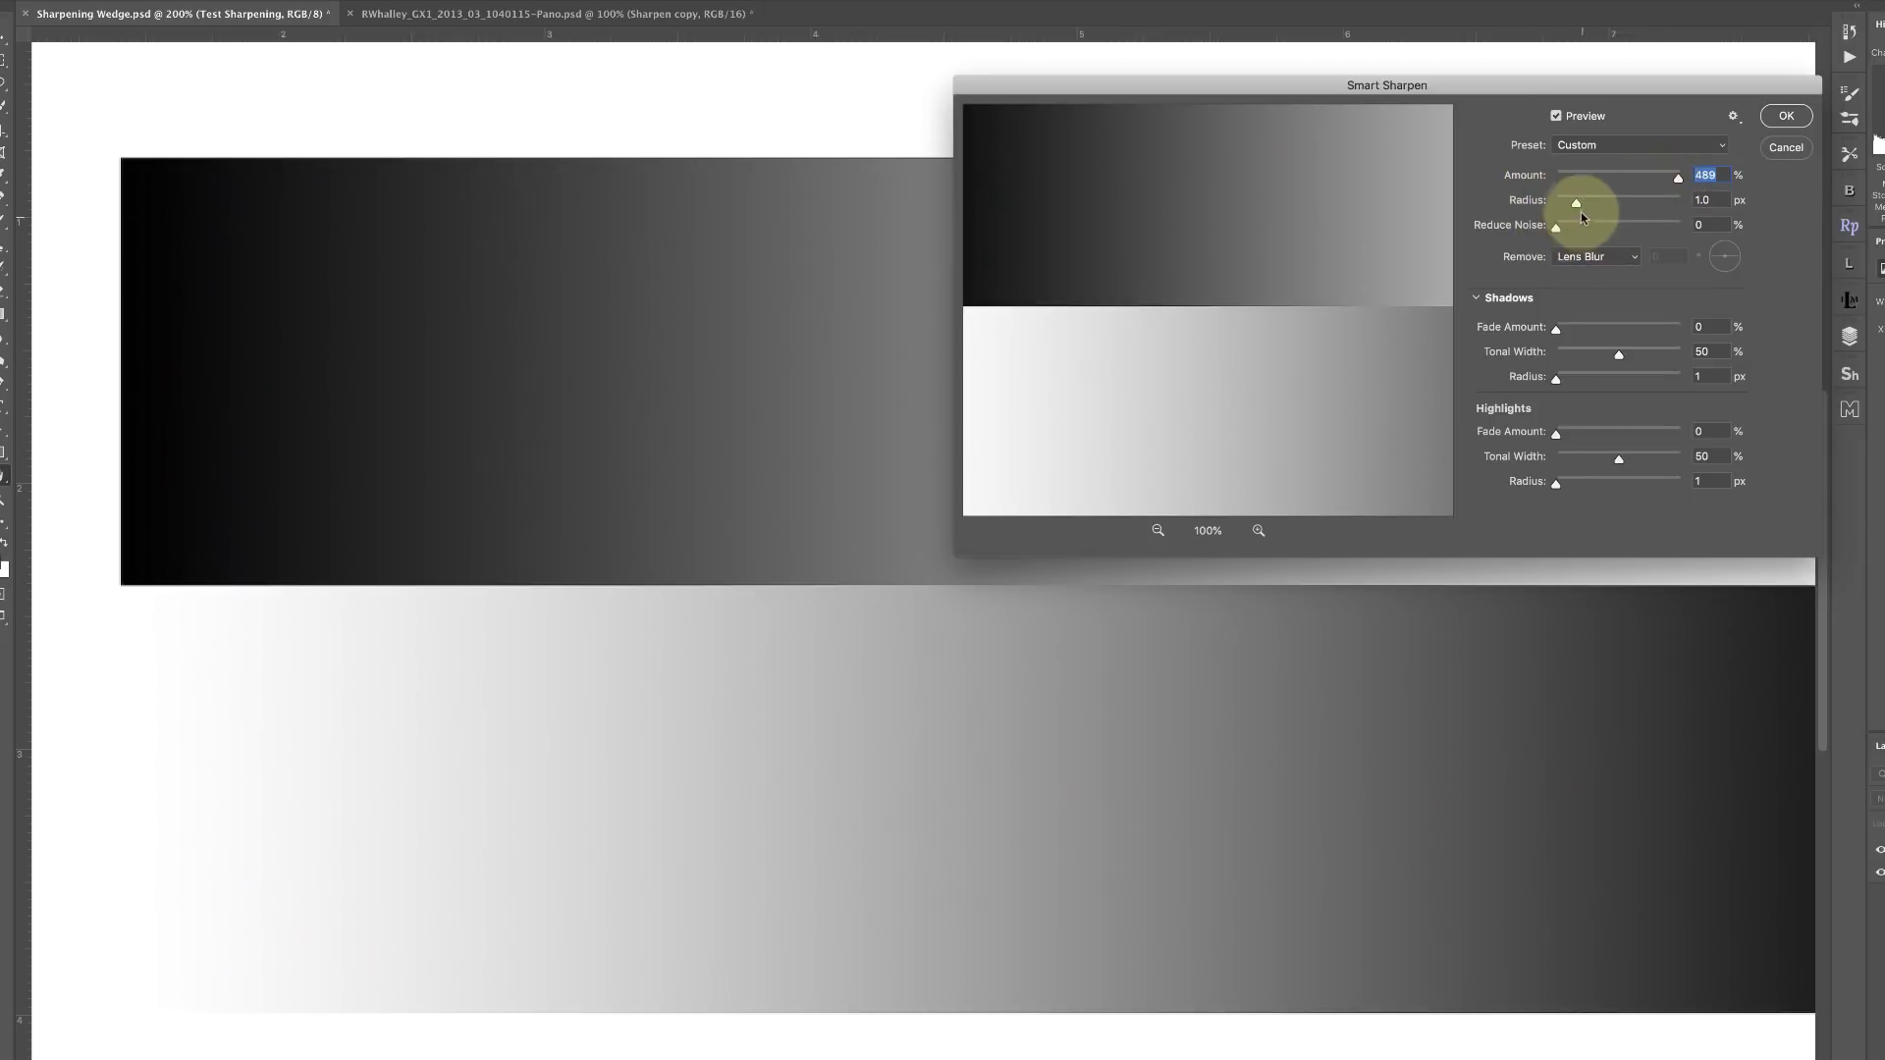
drag(1578, 207, 1605, 202)
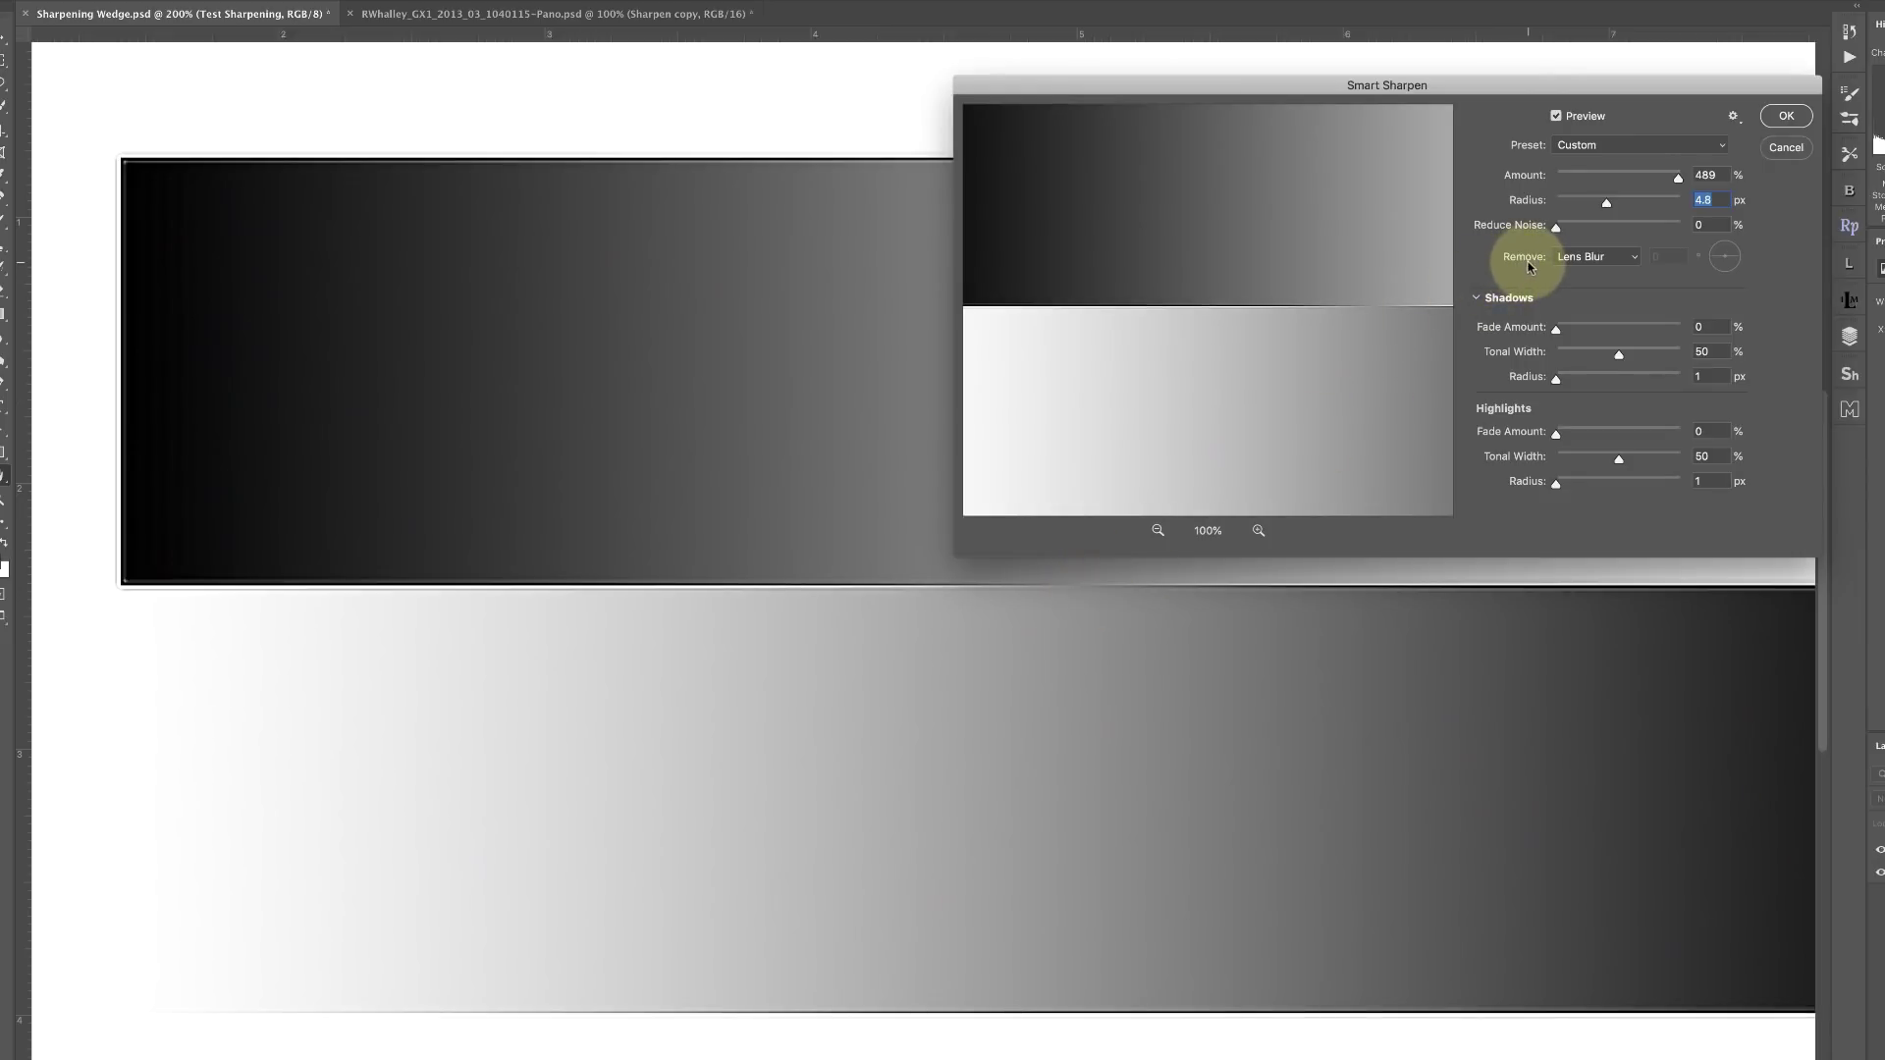
click(1642, 259)
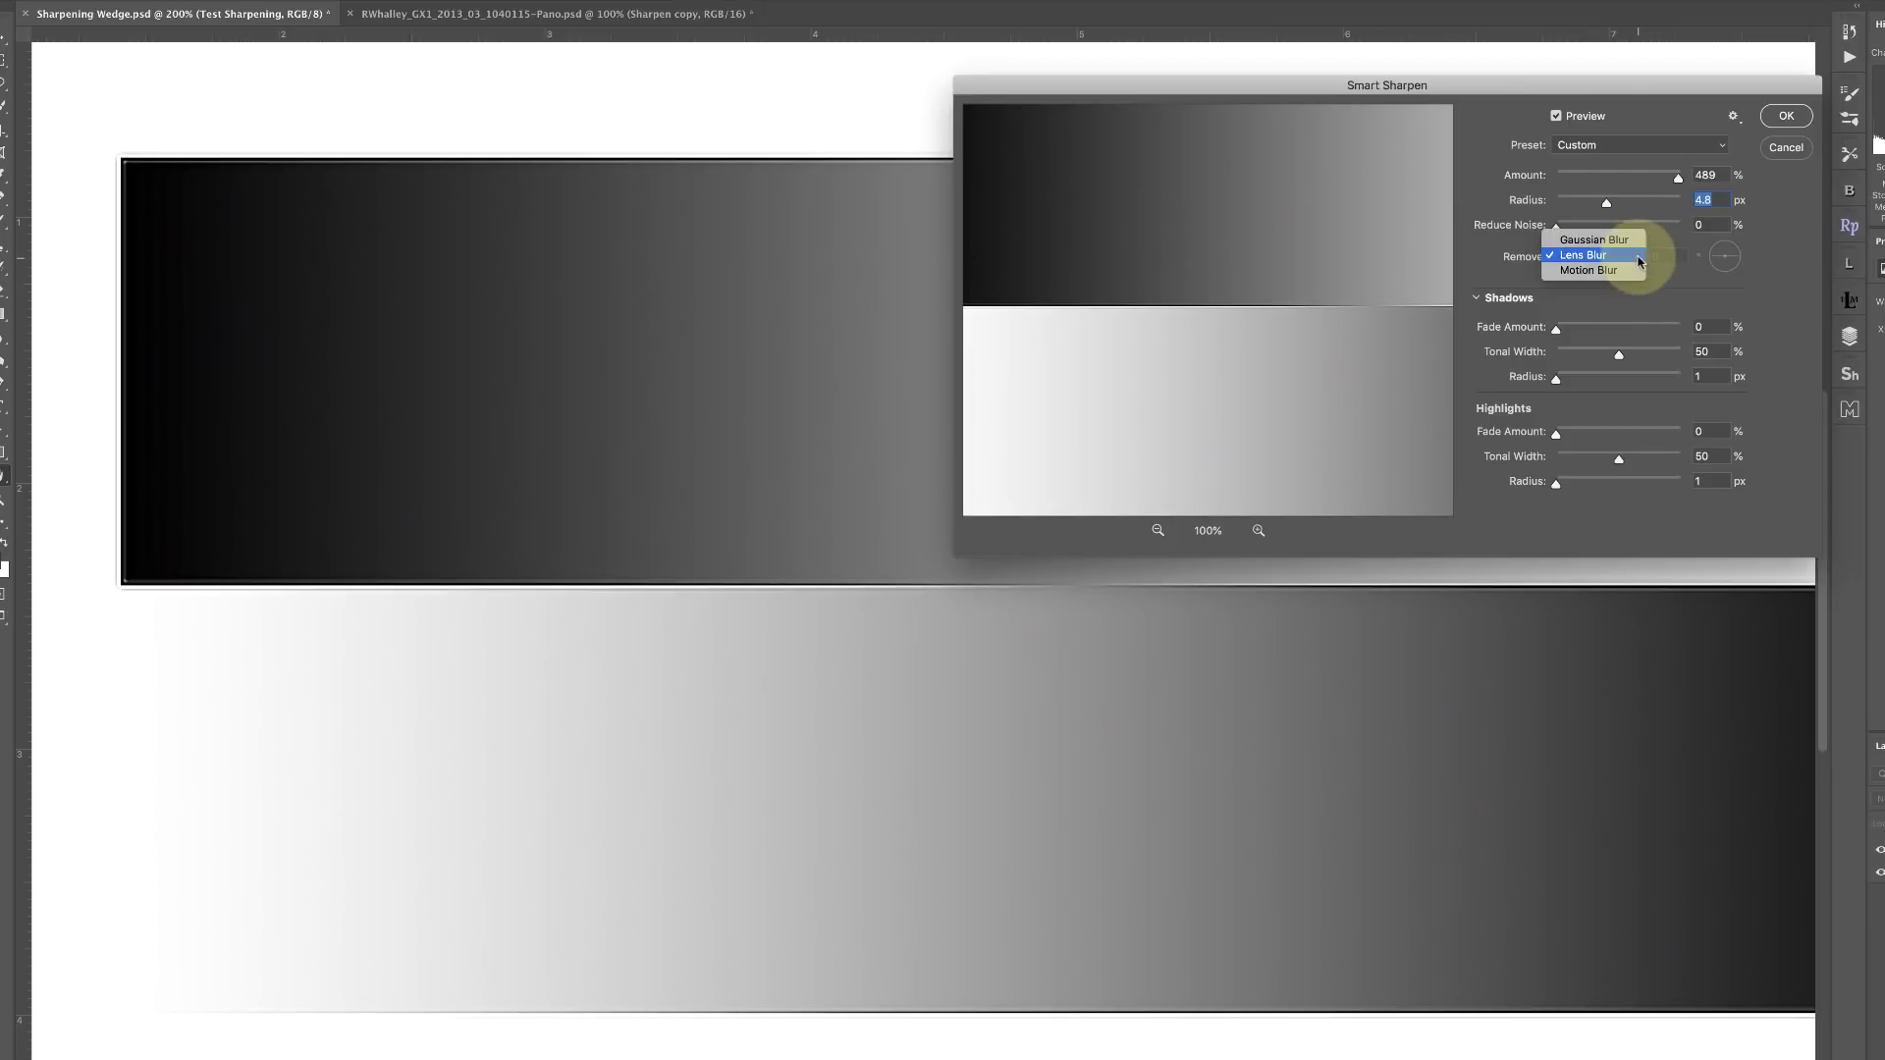
click(1618, 240)
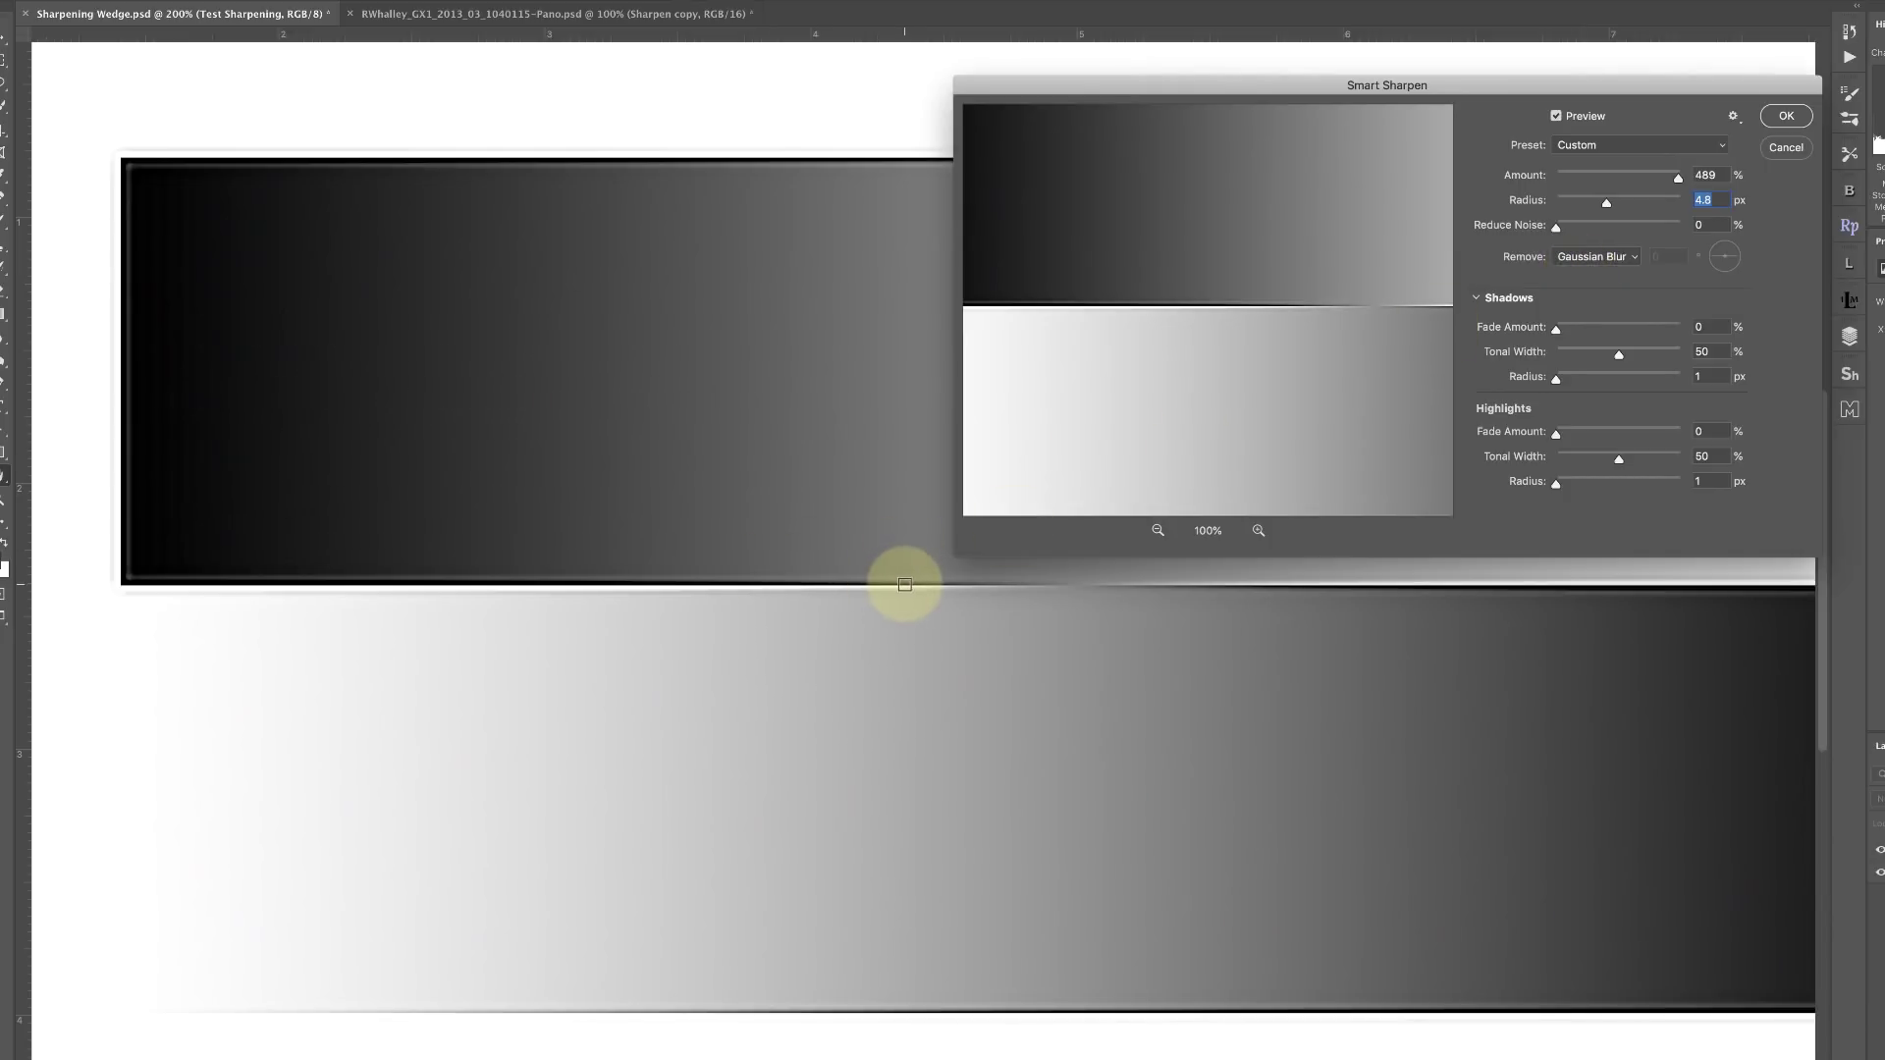
click(1630, 260)
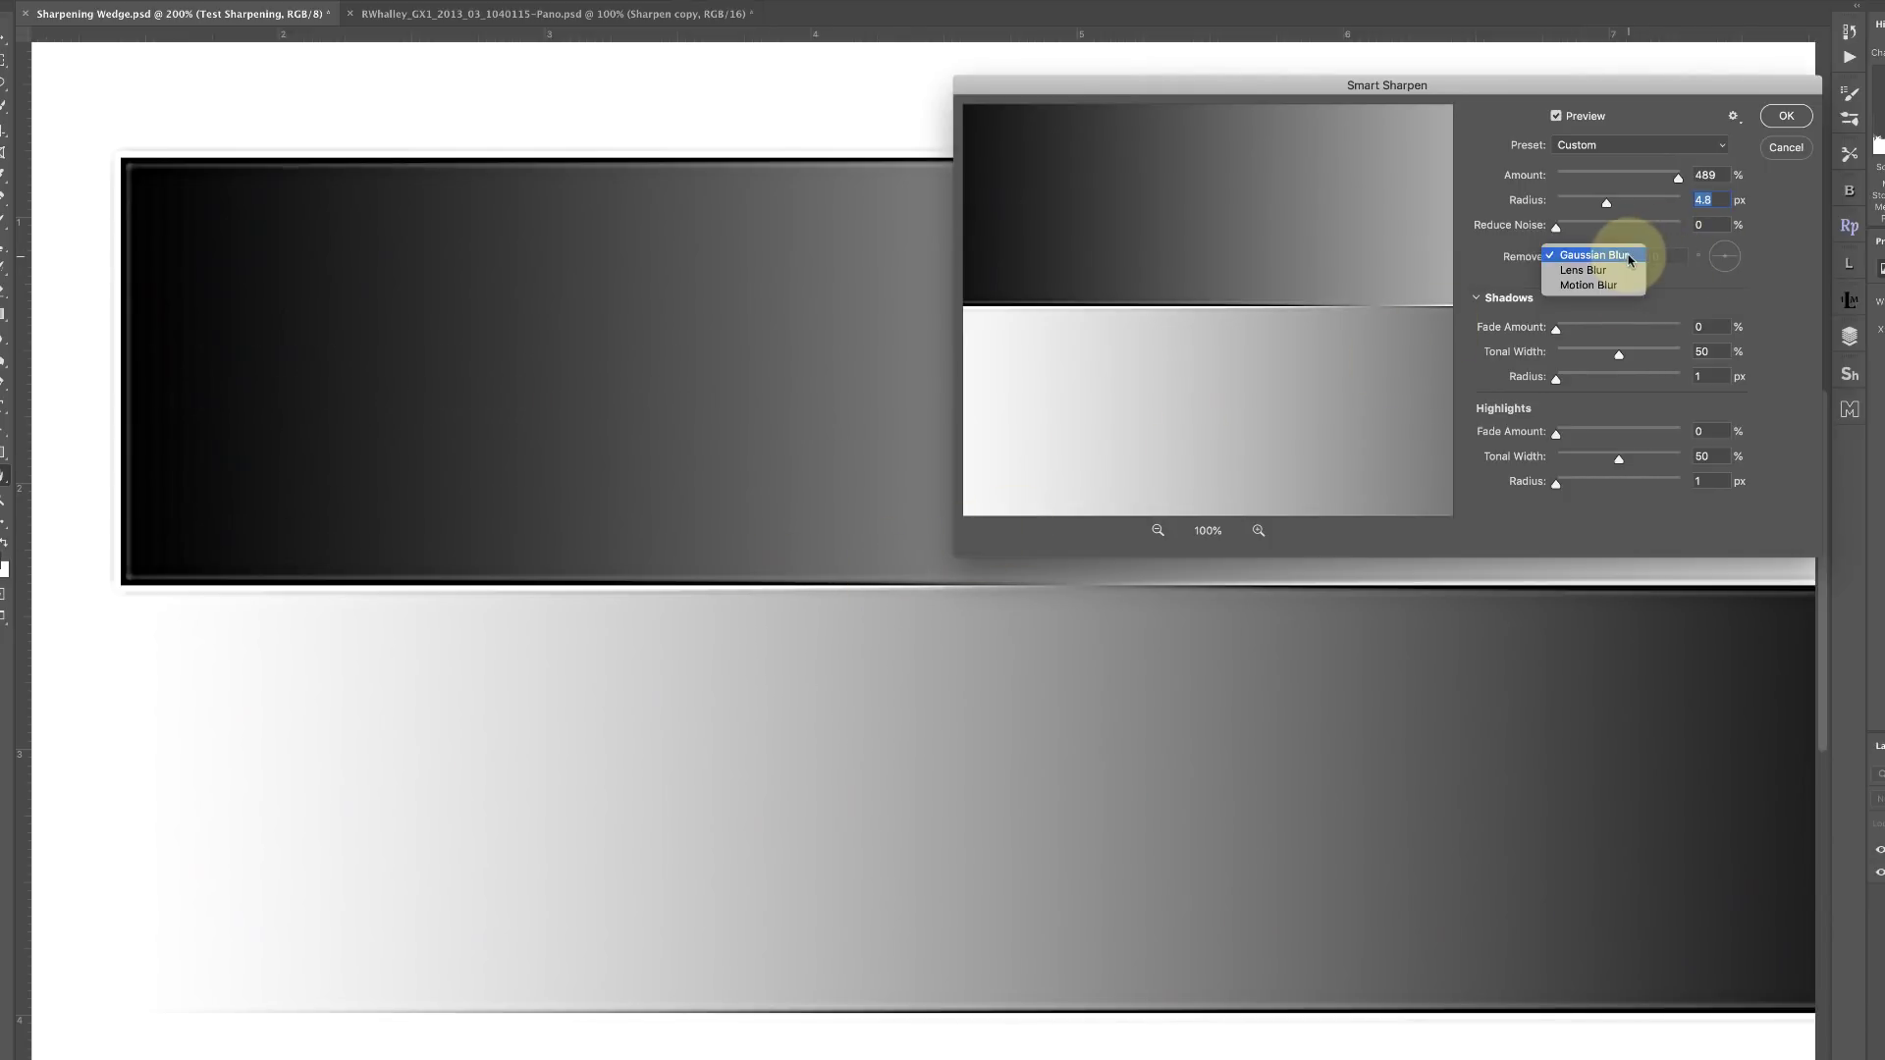
click(1621, 271)
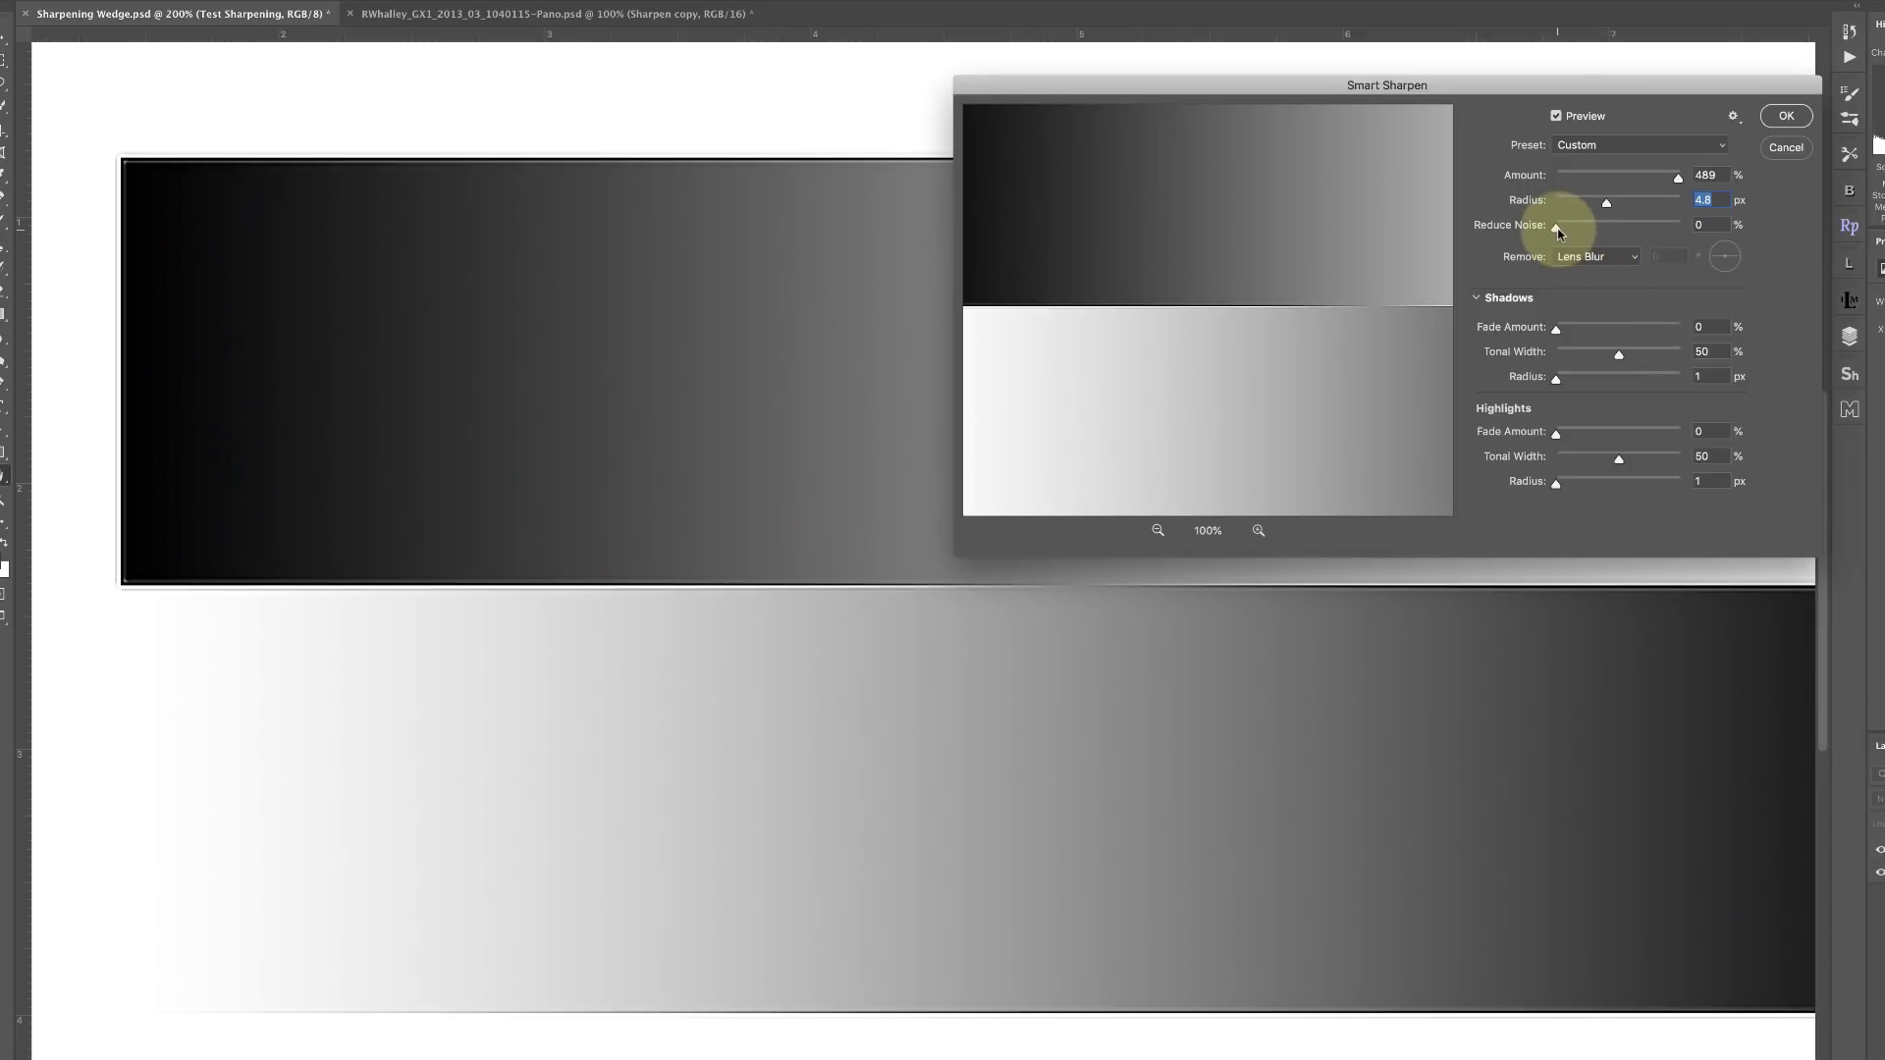
- Raise the Reduce Noise slider from 0% to 10%
drag(1557, 230, 1569, 232)
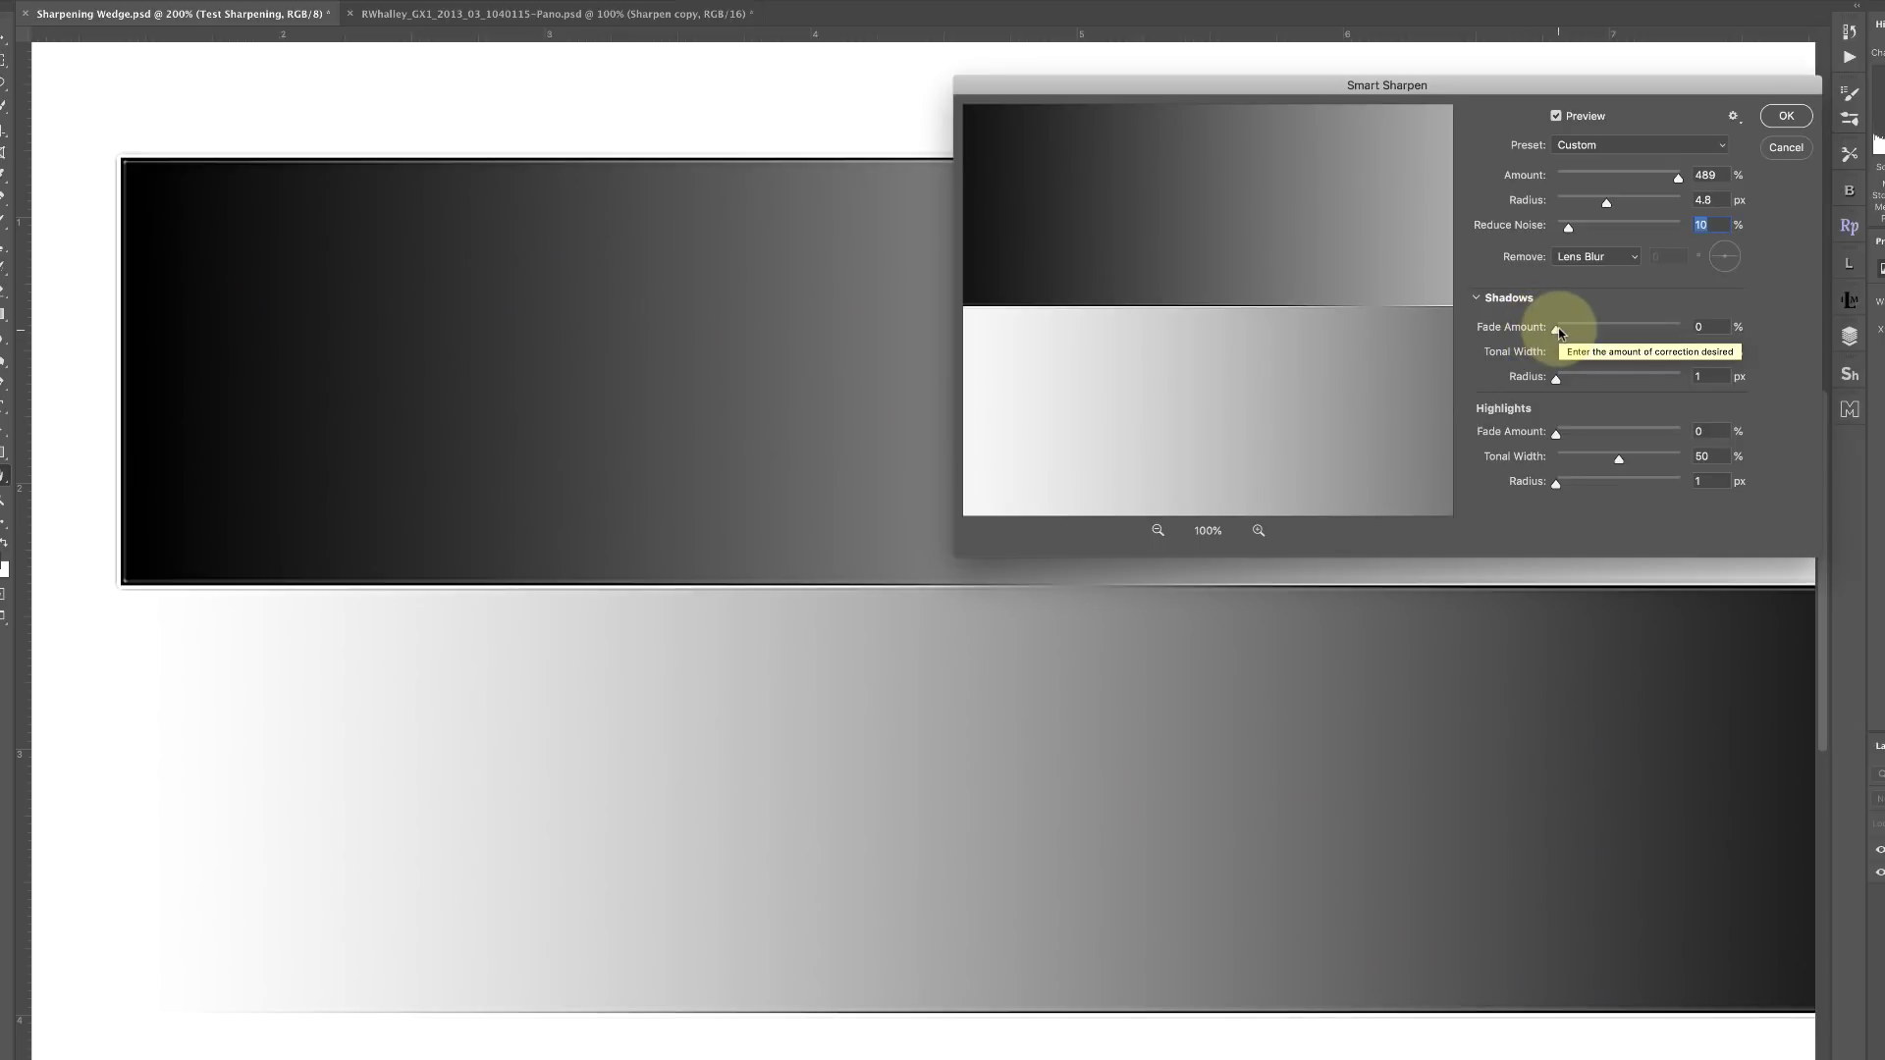
- Fade shadow sharpening by 75%, nudge the radius up, and settle shadow Tonal Width at 48%
drag(1559, 332, 1650, 335)
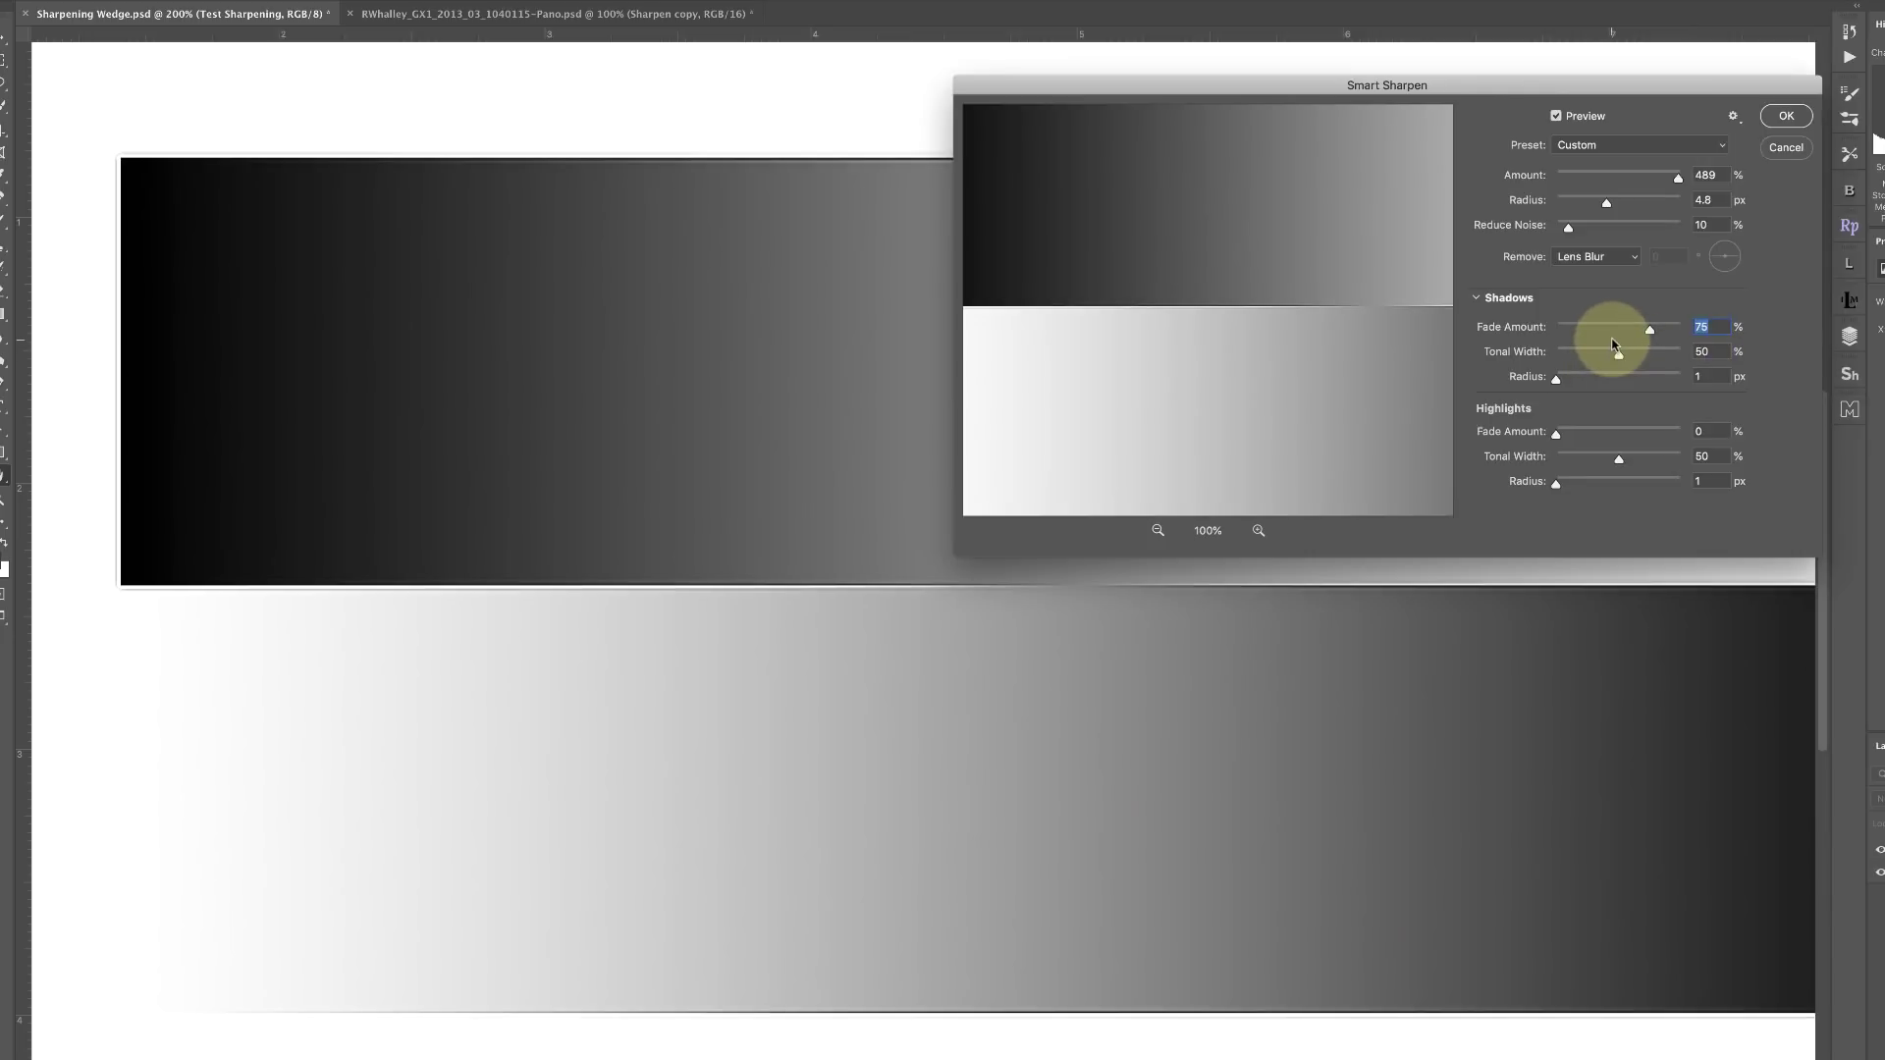
drag(1619, 353, 1687, 359)
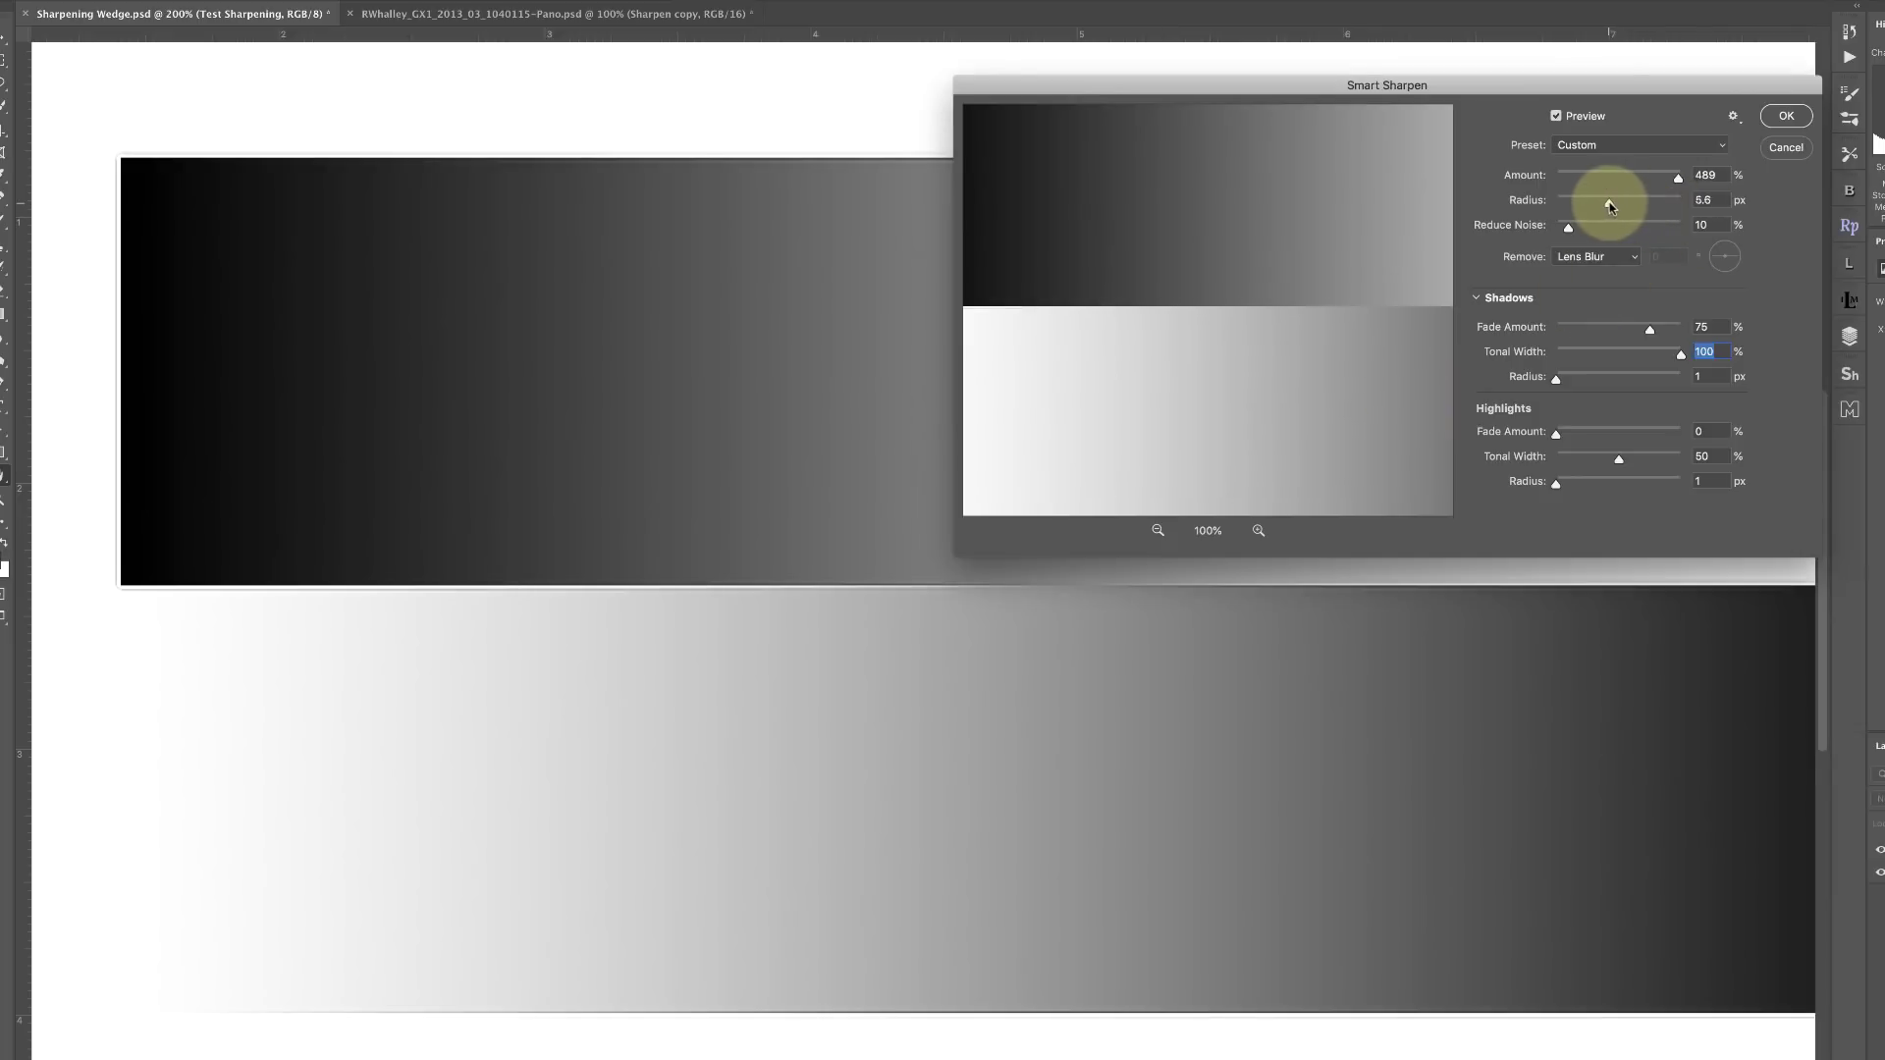
drag(1610, 205, 1617, 200)
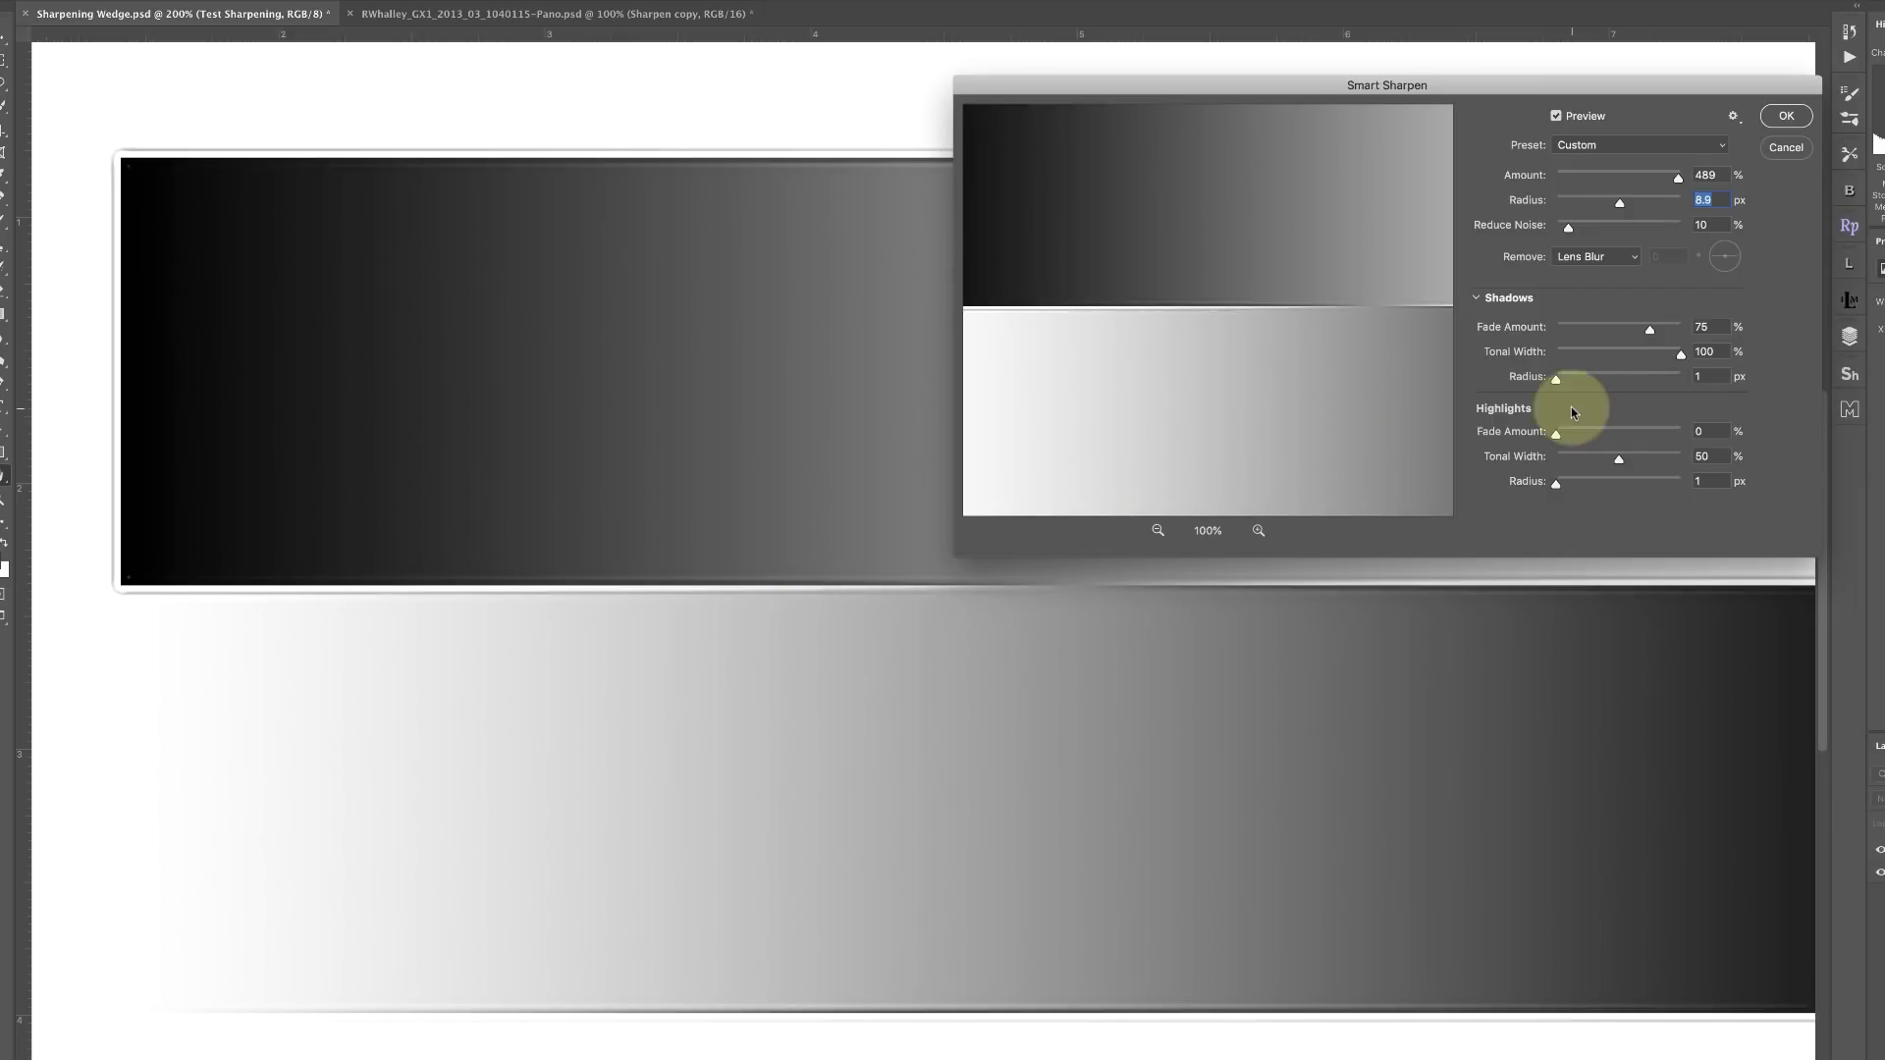
drag(1679, 354, 1569, 358)
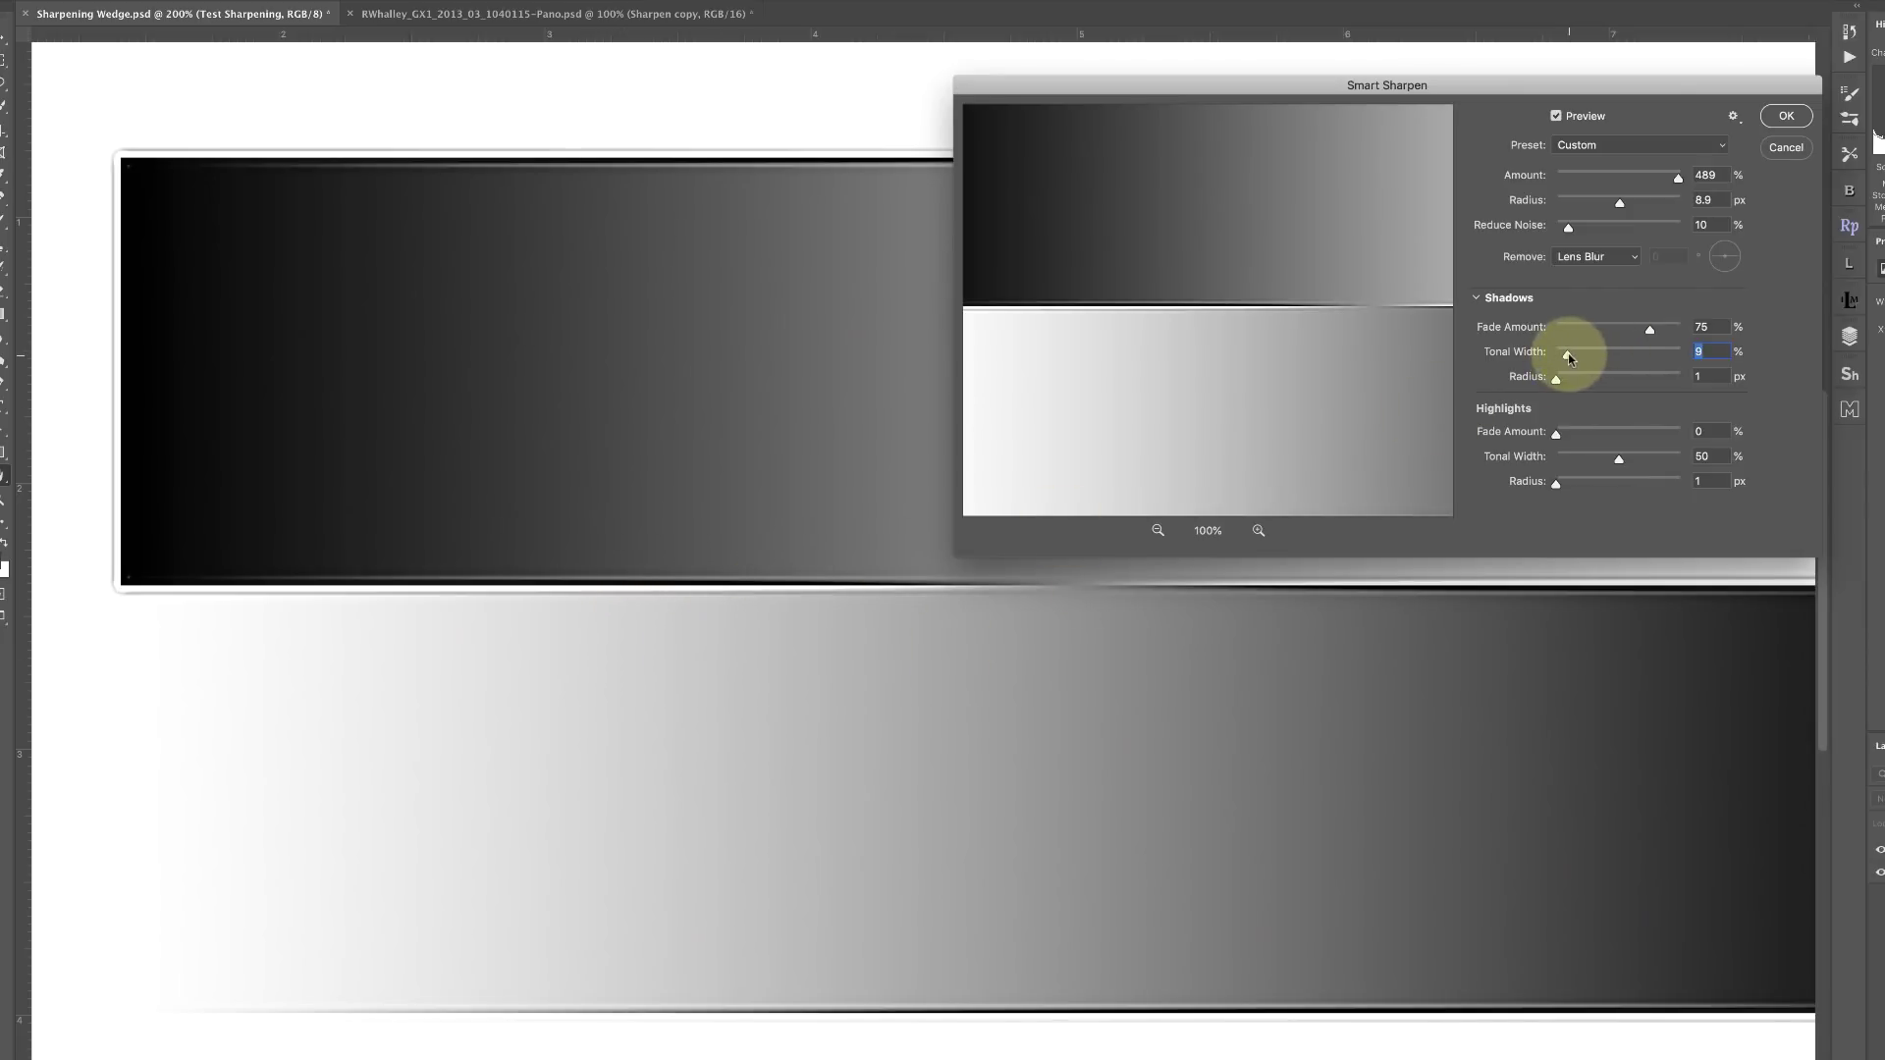
drag(1568, 356, 1676, 359)
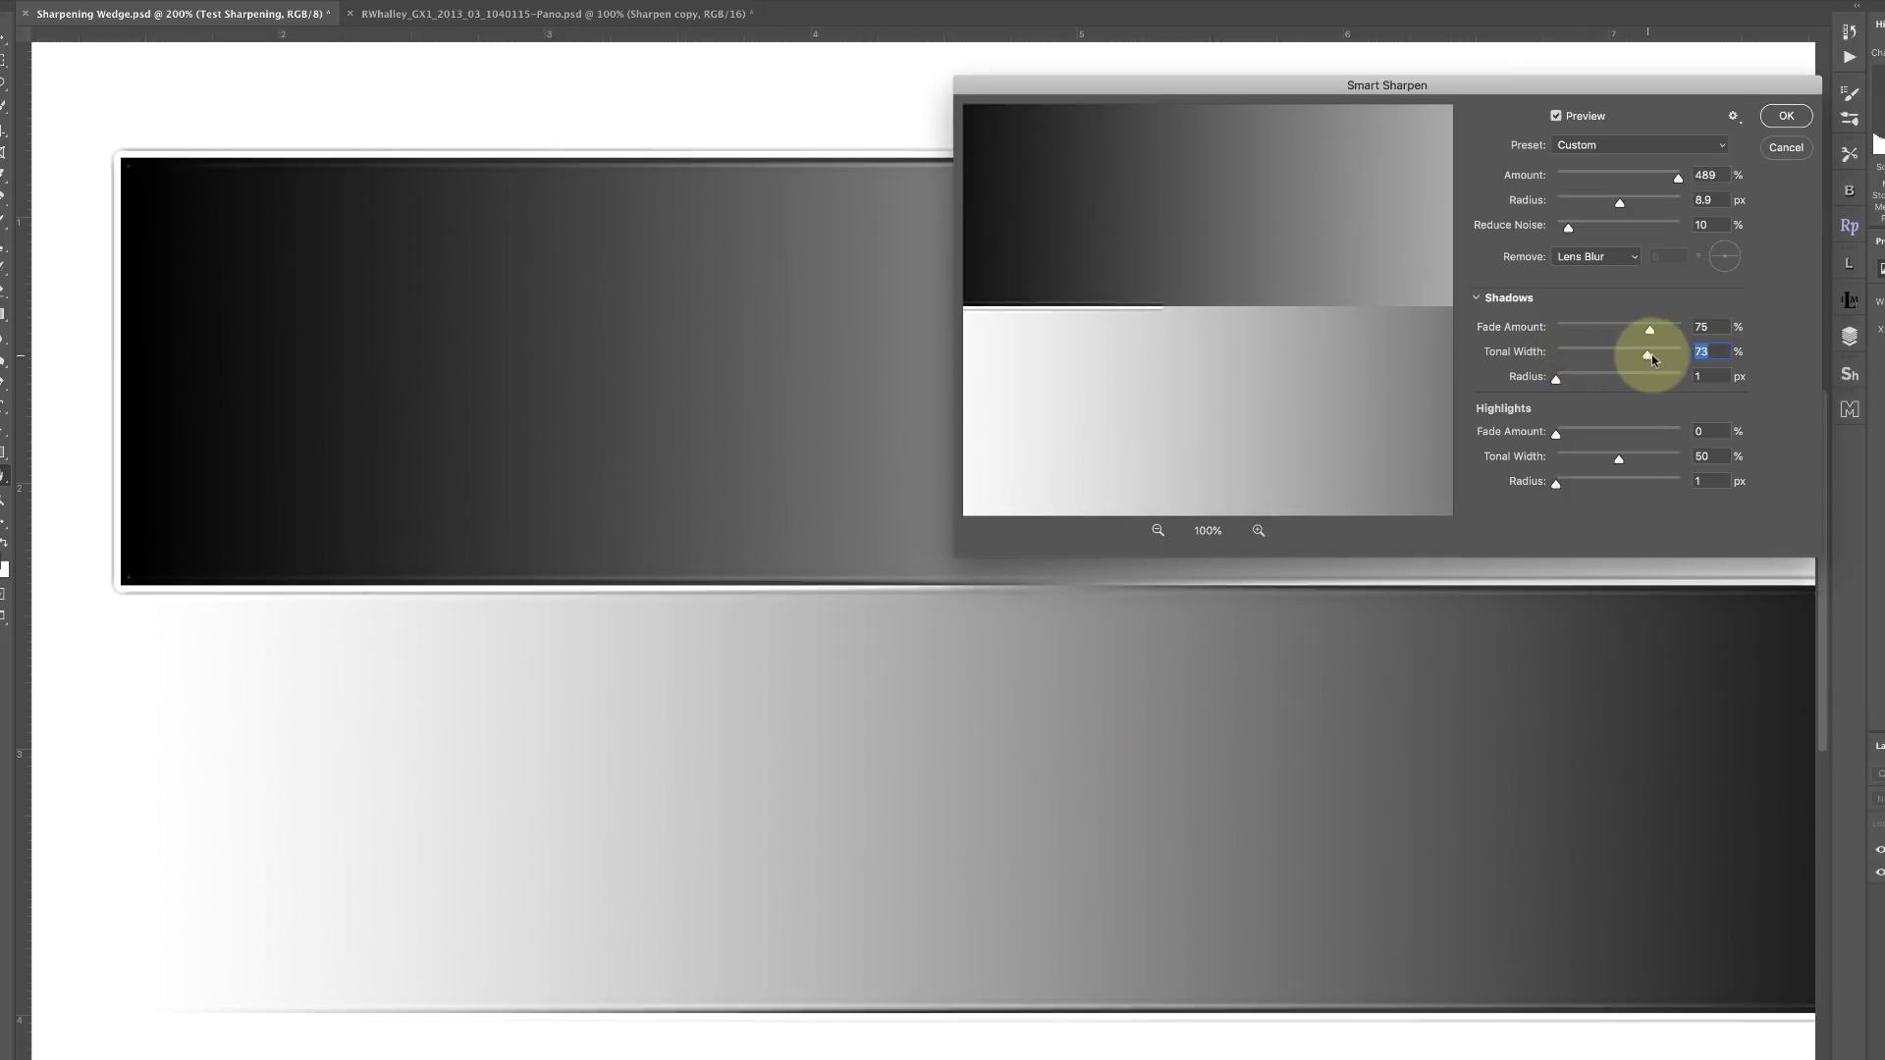
mouse_move(1676, 359)
mouse_down()
mouse_move(1576, 359)
mouse_move(1615, 353)
mouse_up()
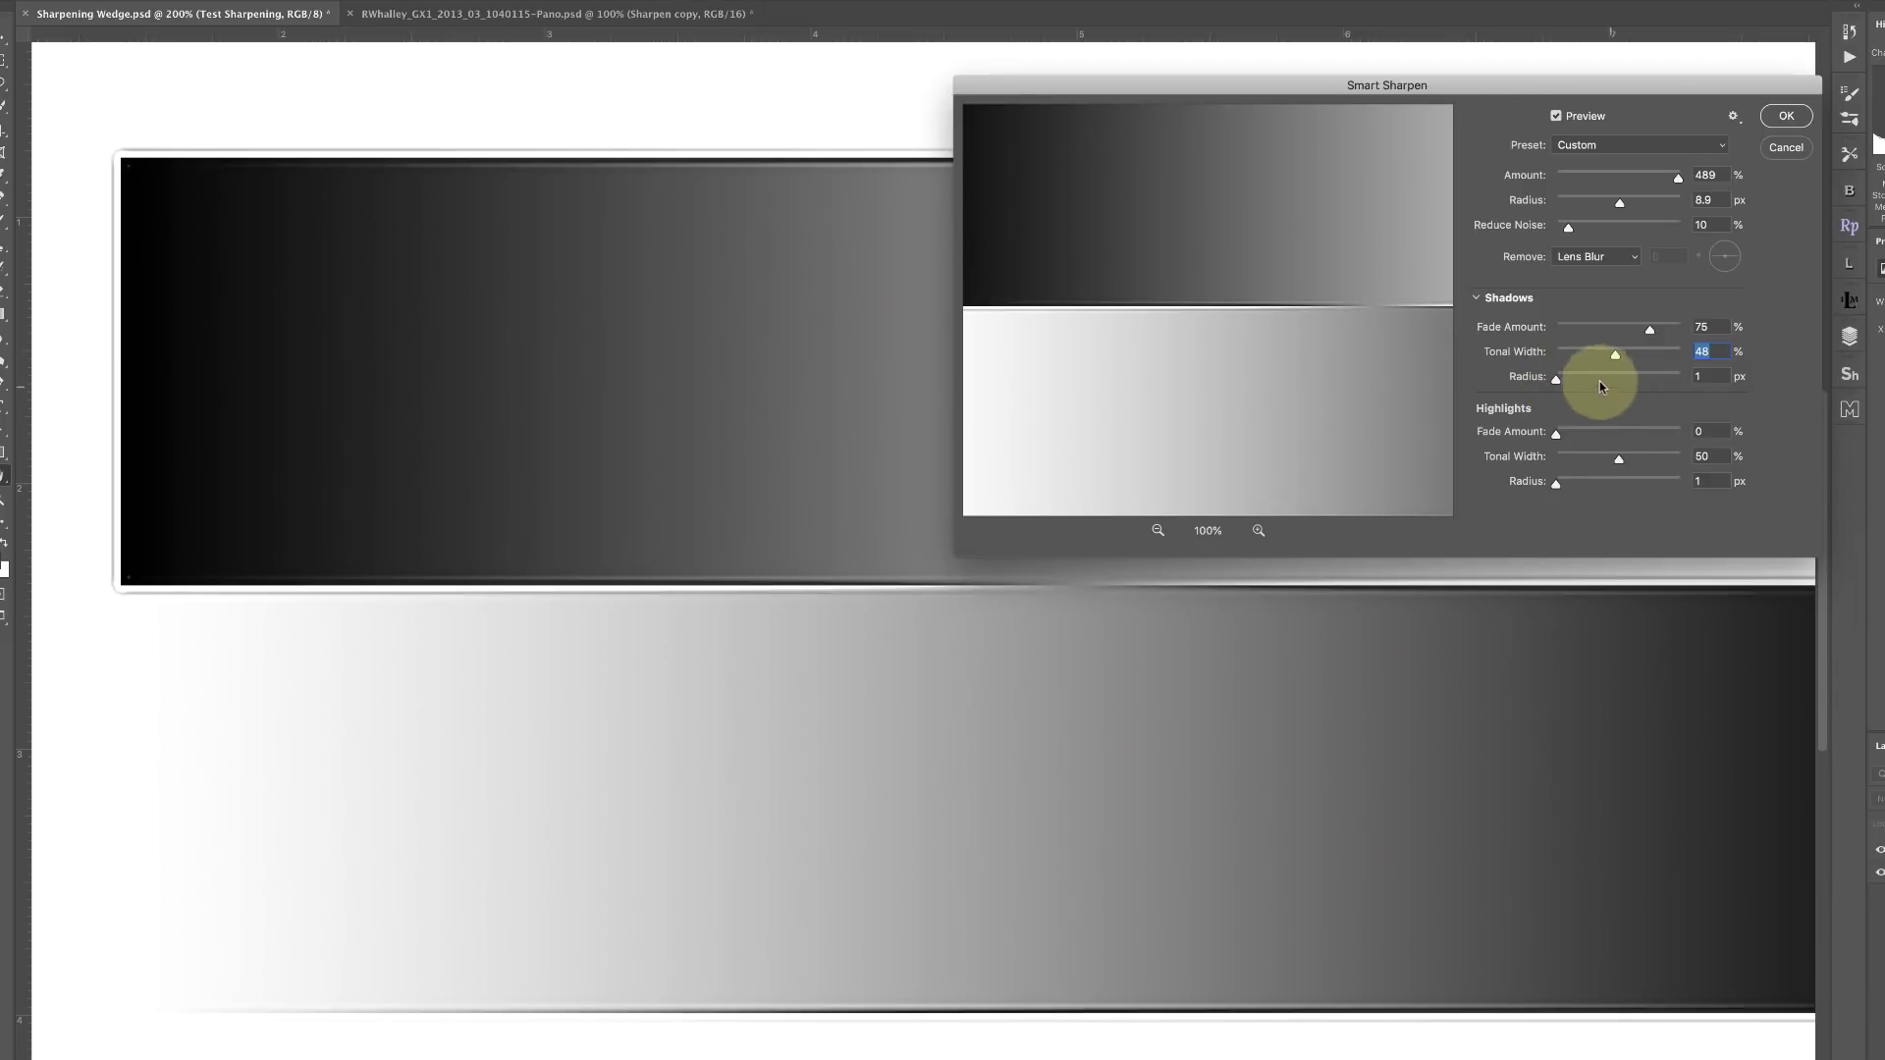
- Bring the shadow Radius to 14 px, Tonal Width to 43%, and Fade Amount to 34%
drag(1556, 379, 1569, 382)
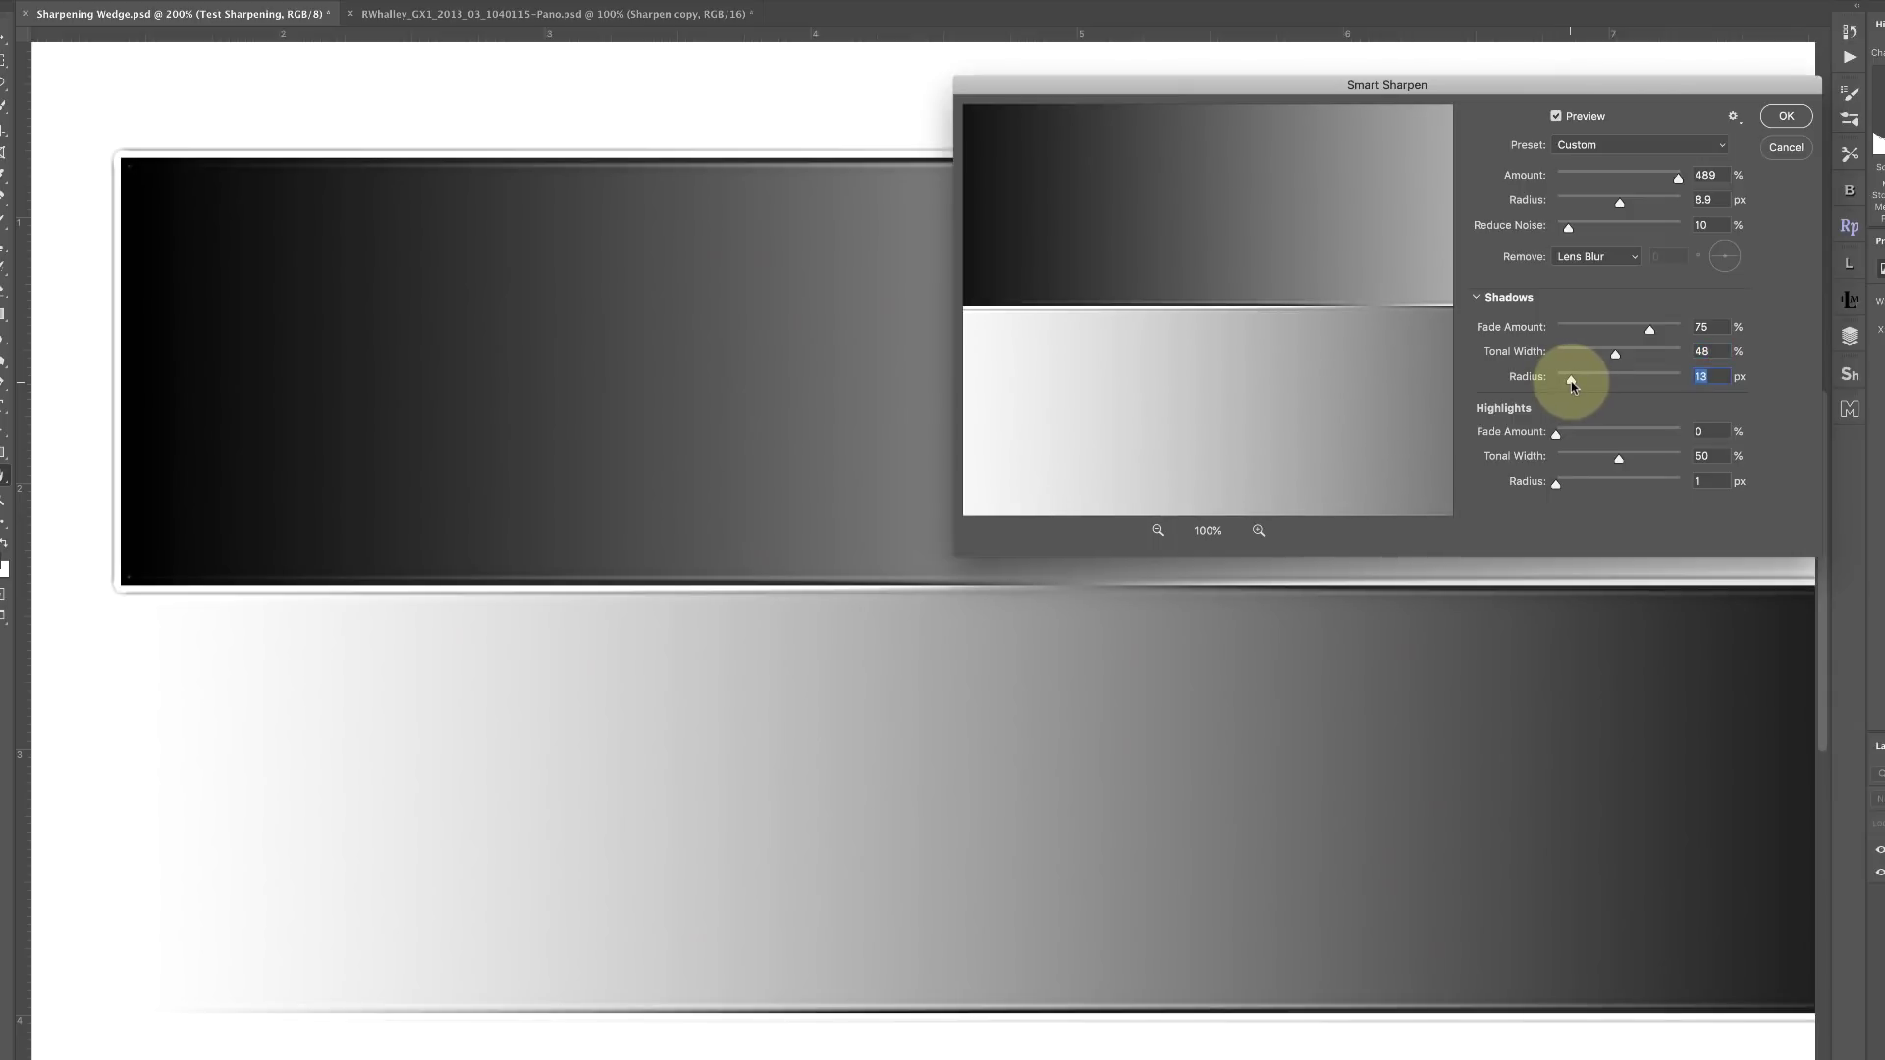
drag(1570, 381, 1657, 379)
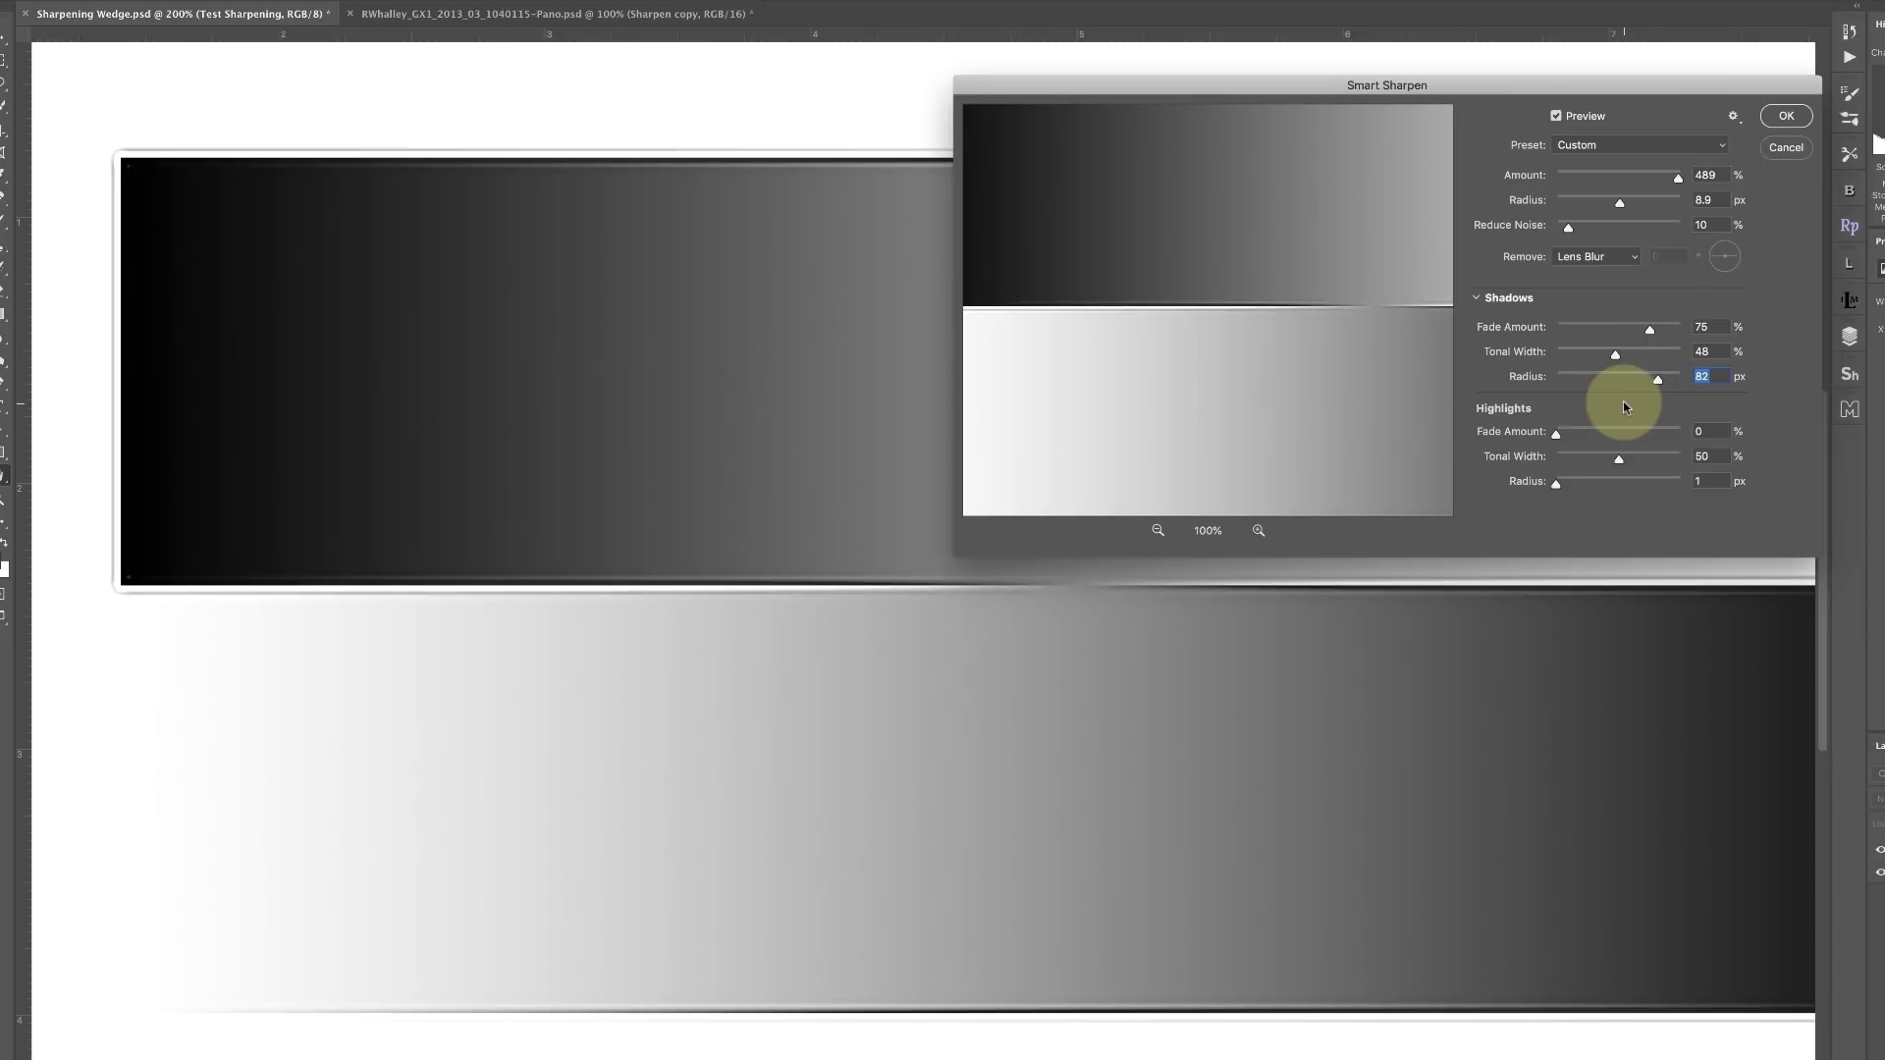
drag(1657, 378, 1574, 382)
mouse_move(1614, 355)
mouse_down()
mouse_move(1634, 334)
mouse_move(1601, 334)
mouse_up()
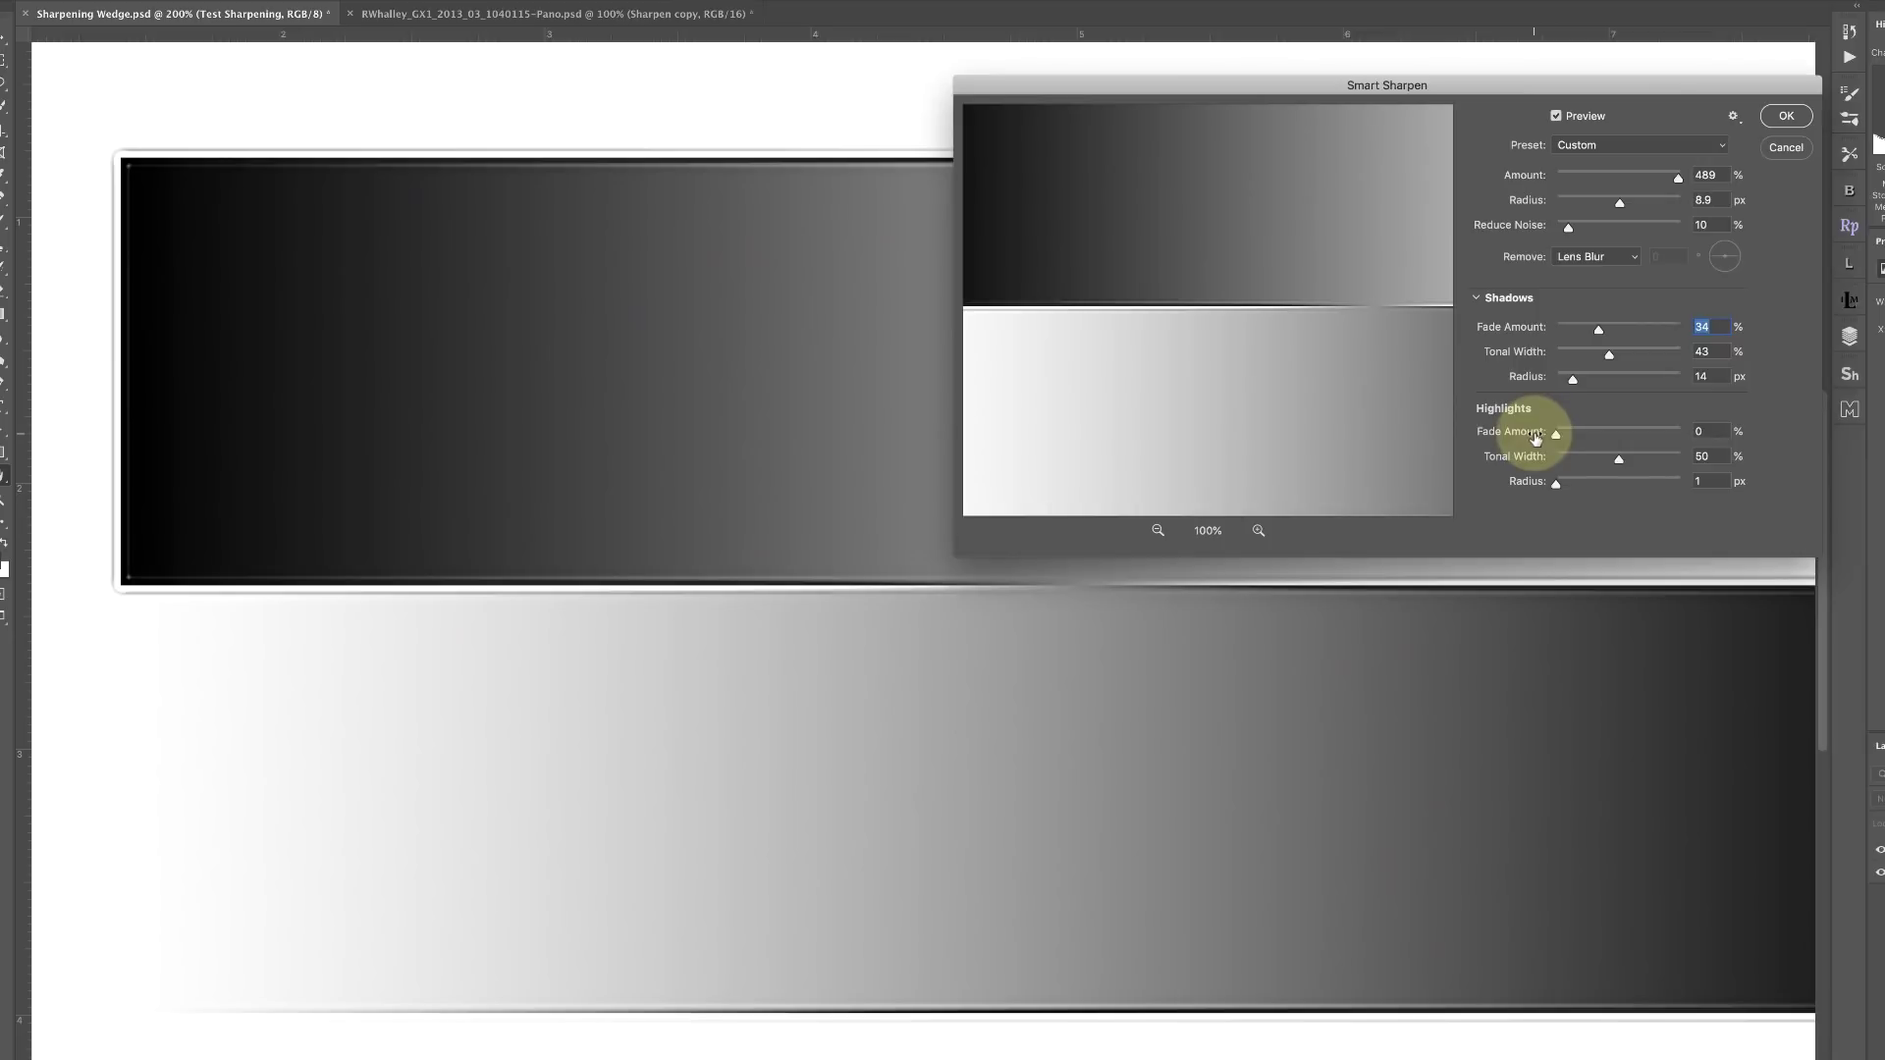
- Fade highlights 39% at a 16 px radius, then reduce Amount to 326% and Radius to 1.1 px
mouse_move(1555, 433)
mouse_down()
mouse_move(1604, 435)
mouse_move(1576, 486)
mouse_up()
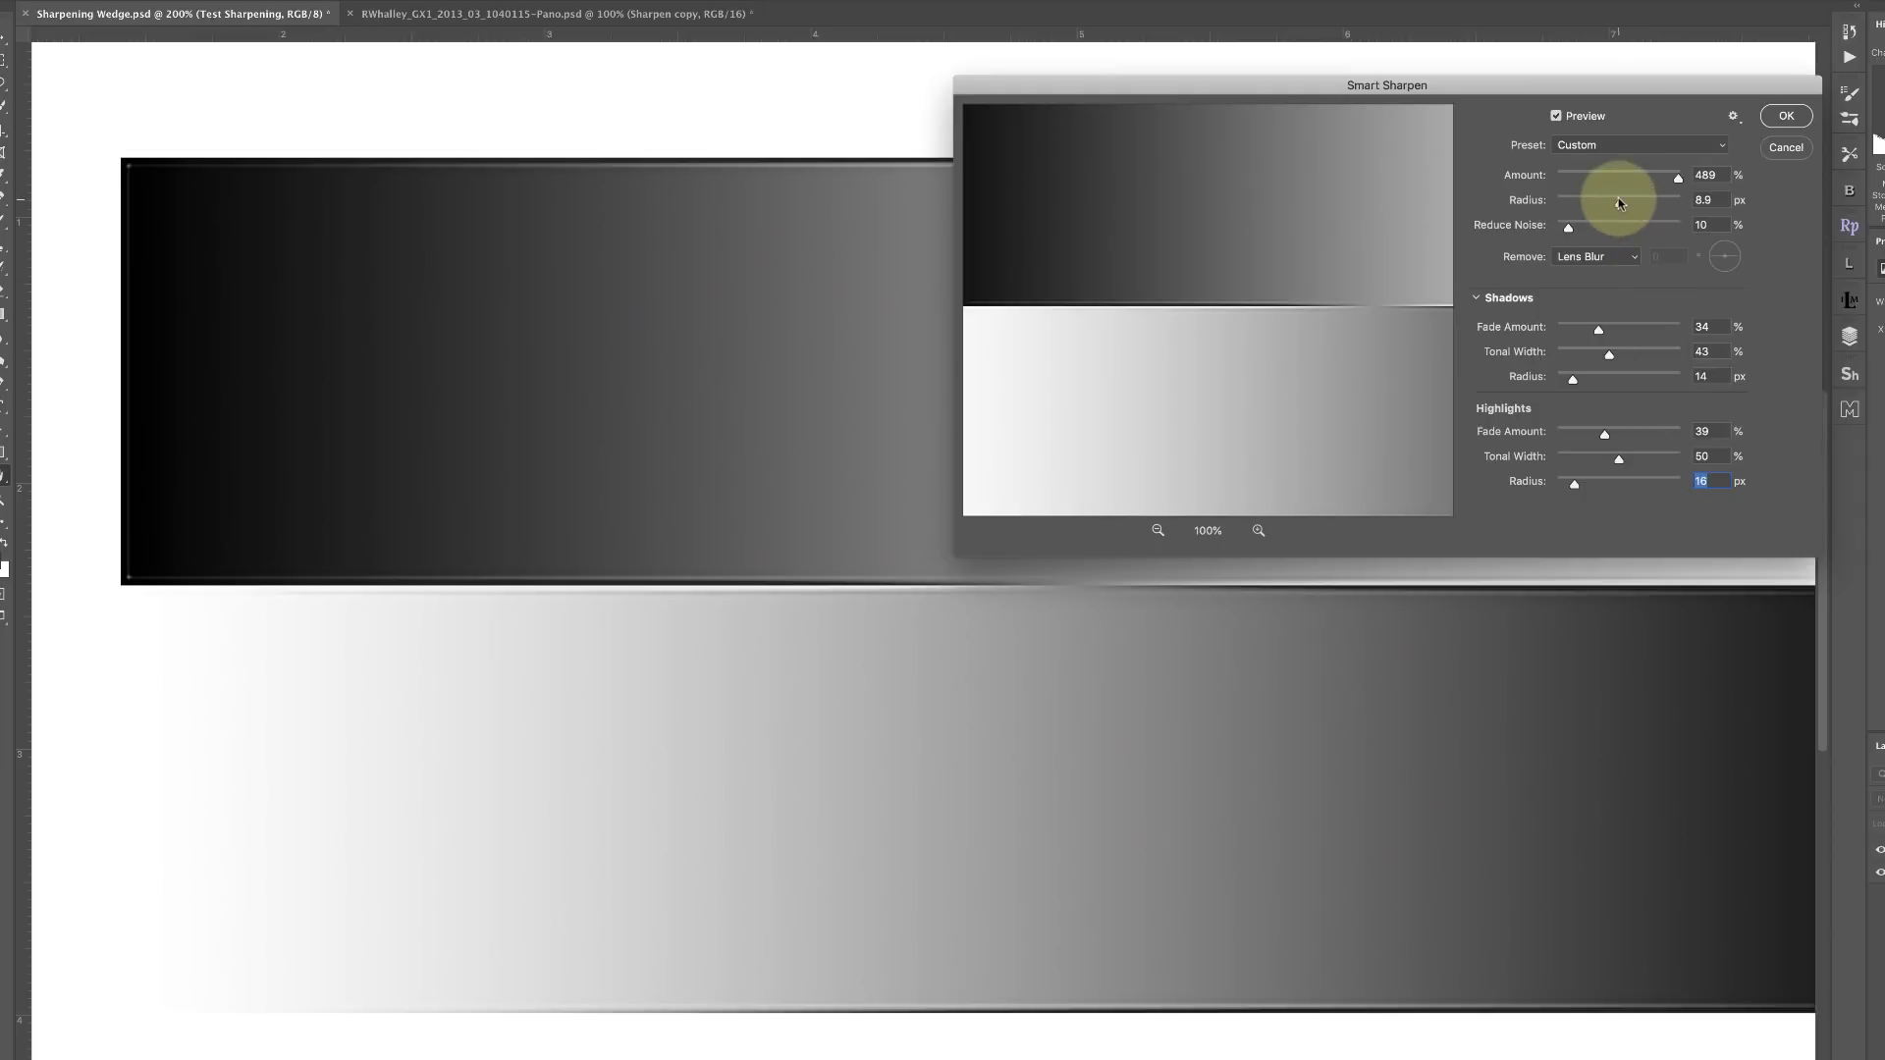
drag(1621, 202, 1577, 203)
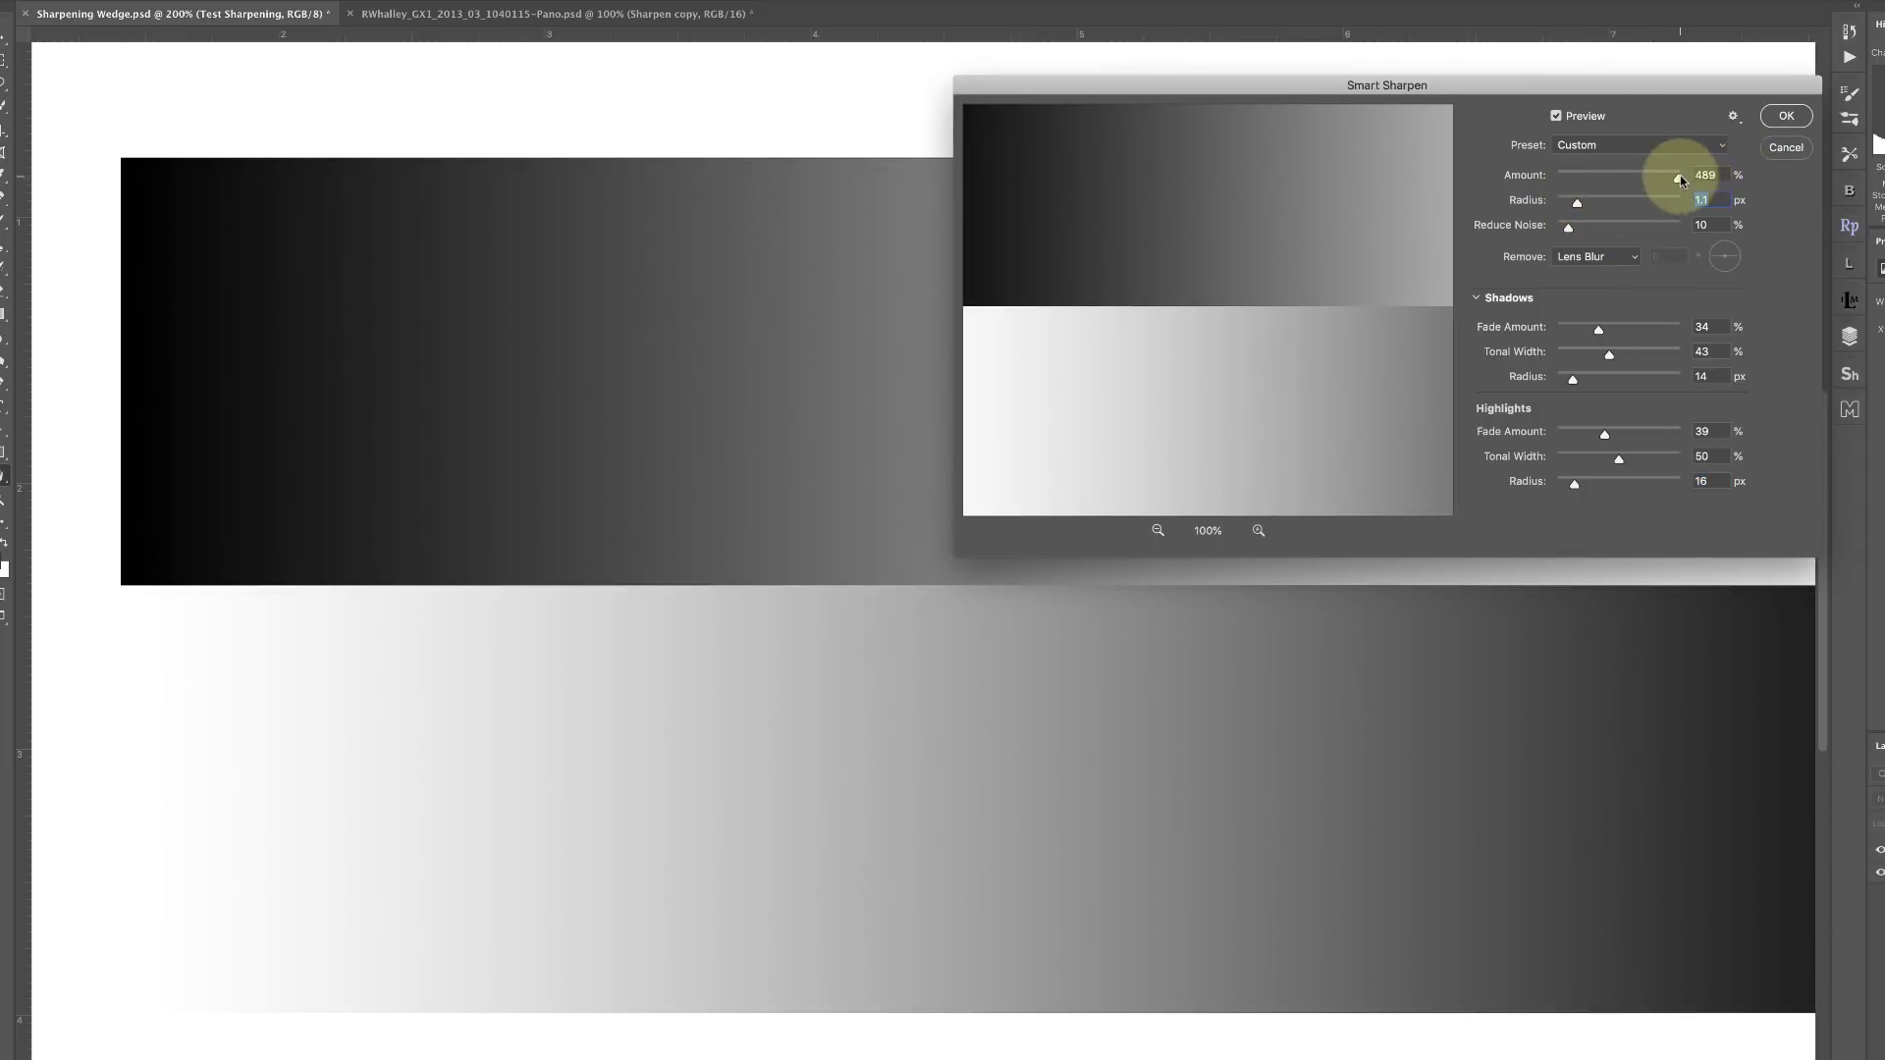
drag(1678, 176, 1639, 181)
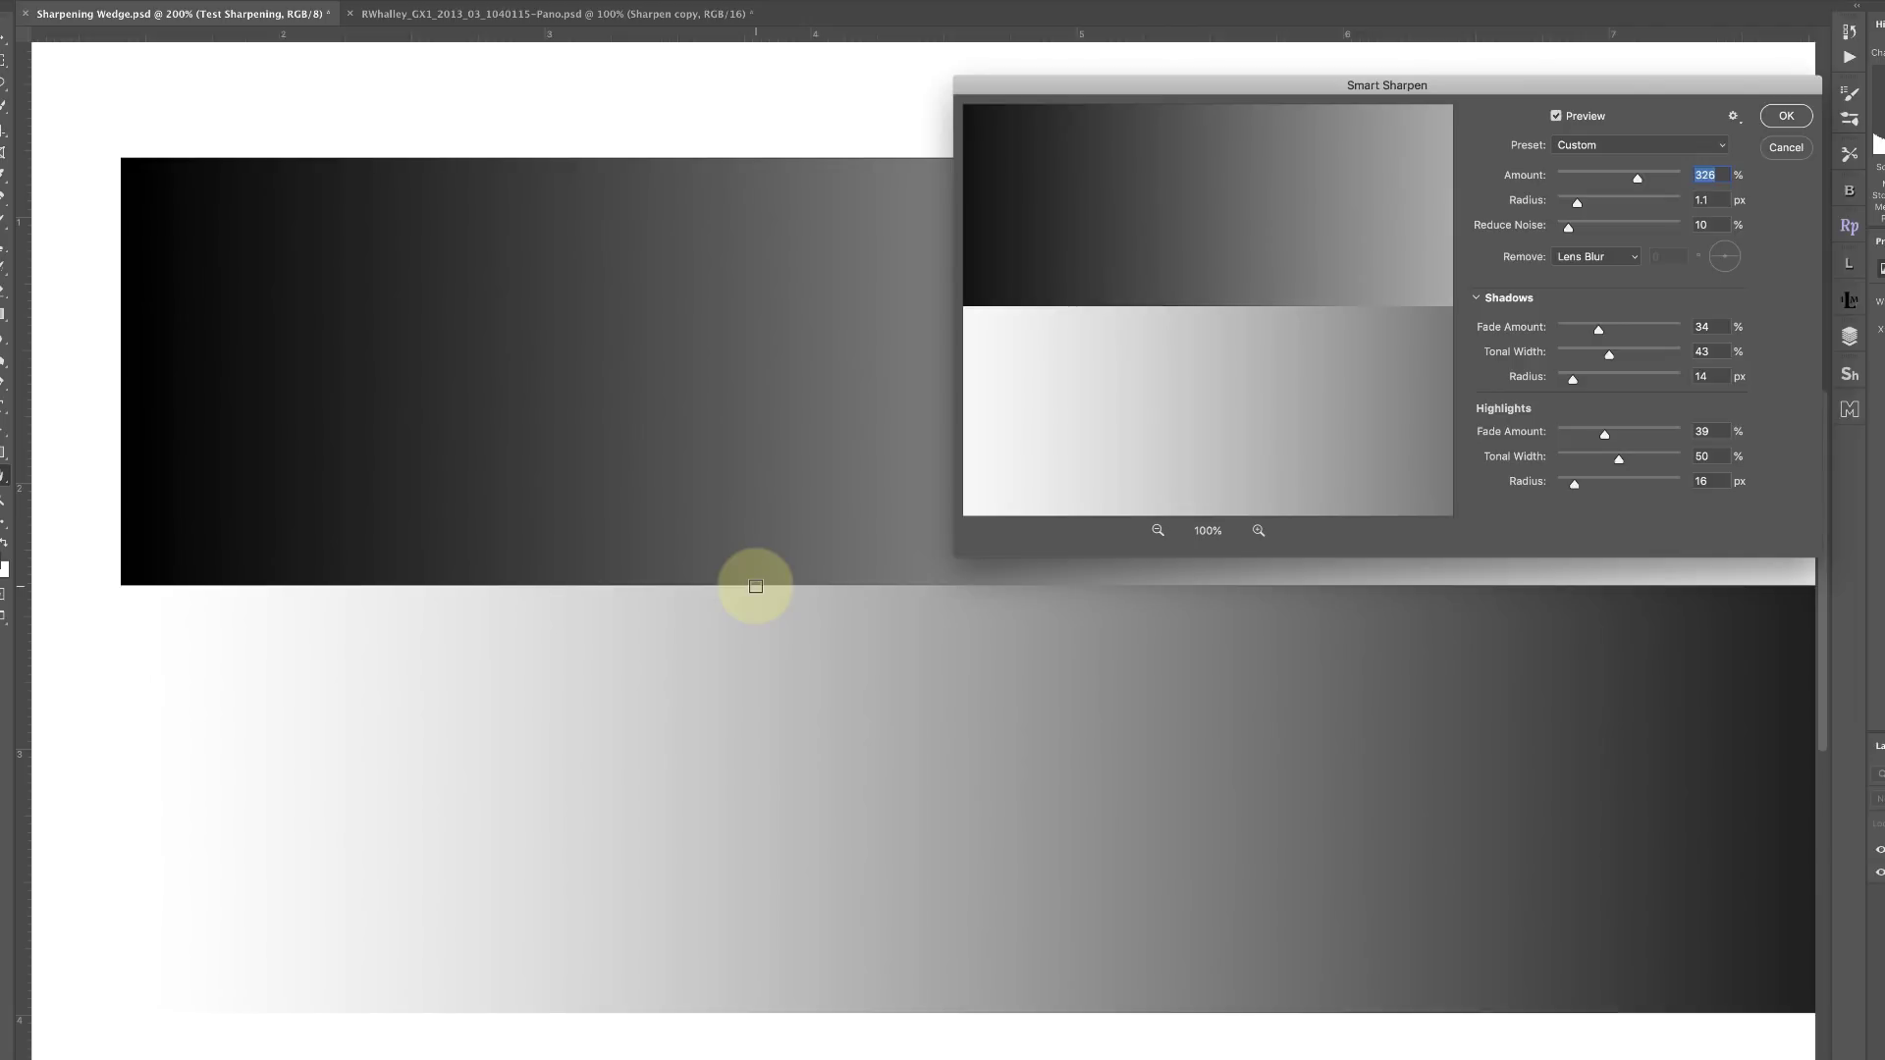
- Toggle Preview off and on to compare the wedge, then pan the preview to the gradient boundary
click(1559, 117)
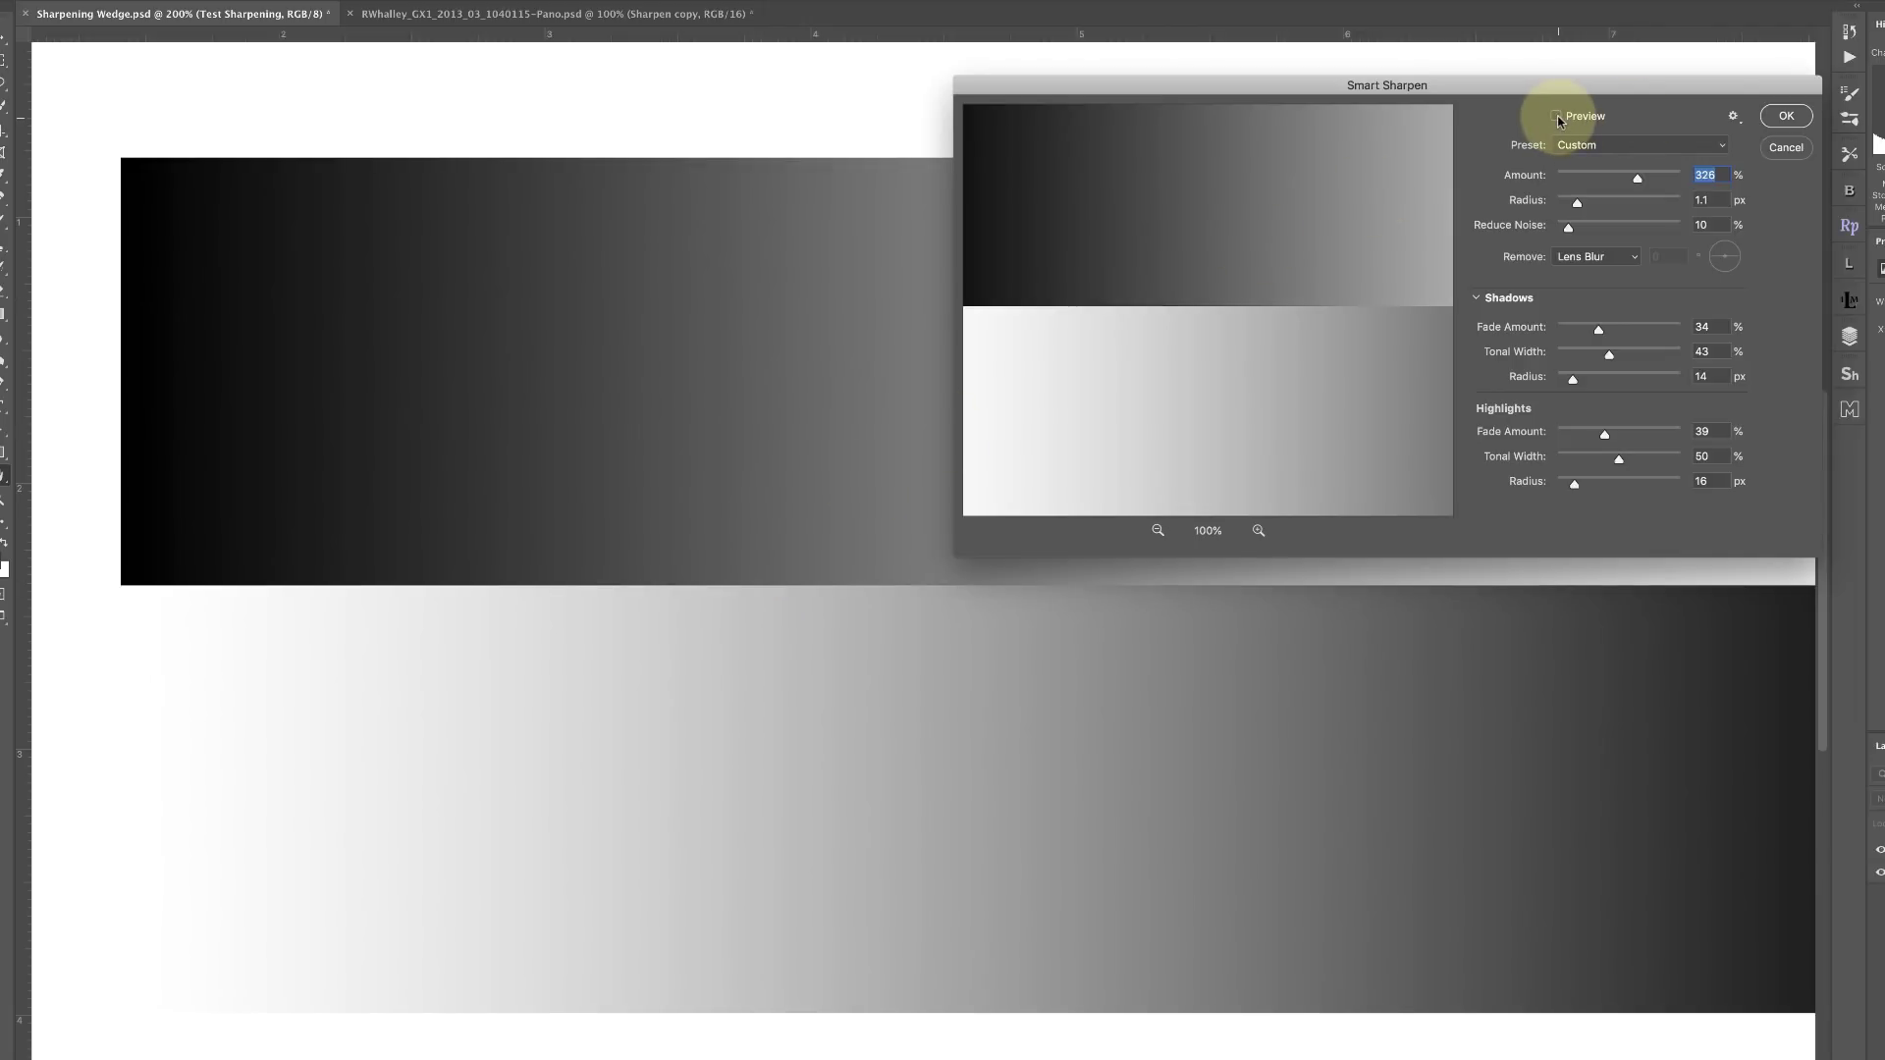
click(1559, 117)
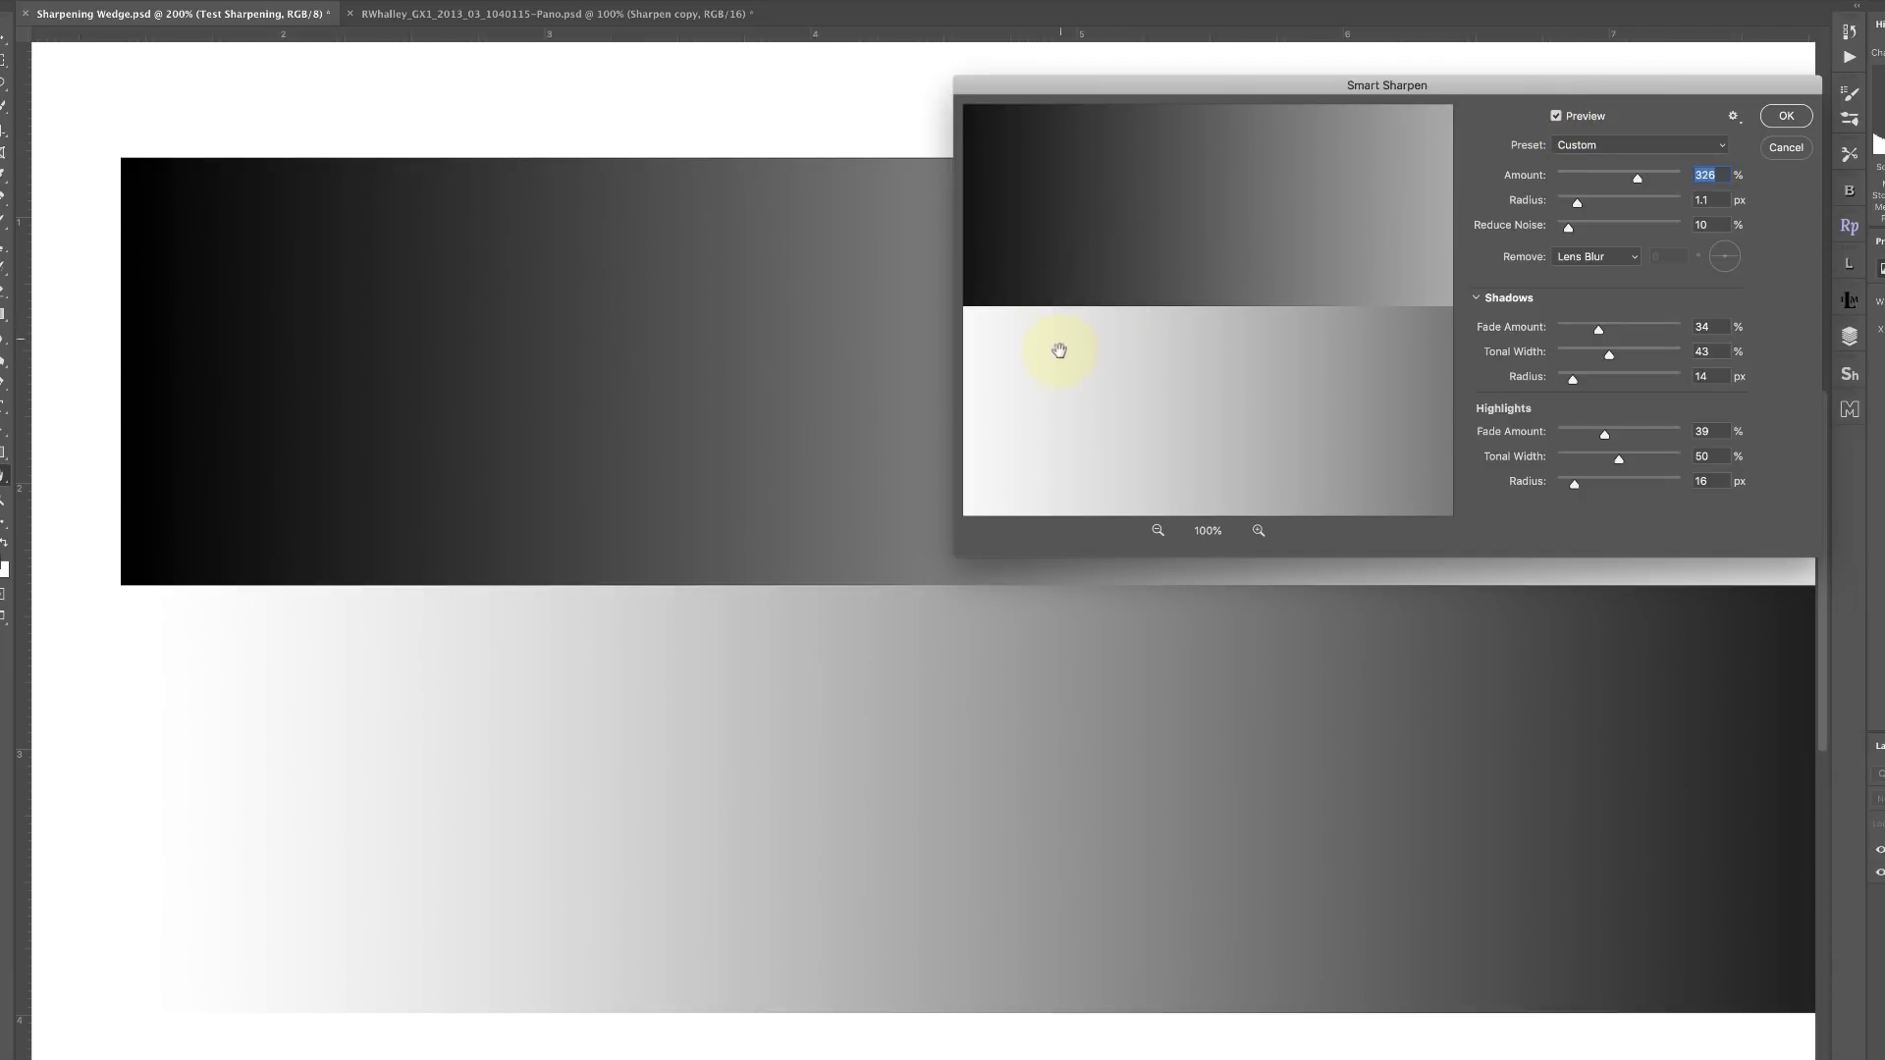
mouse_move(1058, 350)
mouse_down()
mouse_move(1235, 356)
mouse_move(1002, 338)
mouse_up()
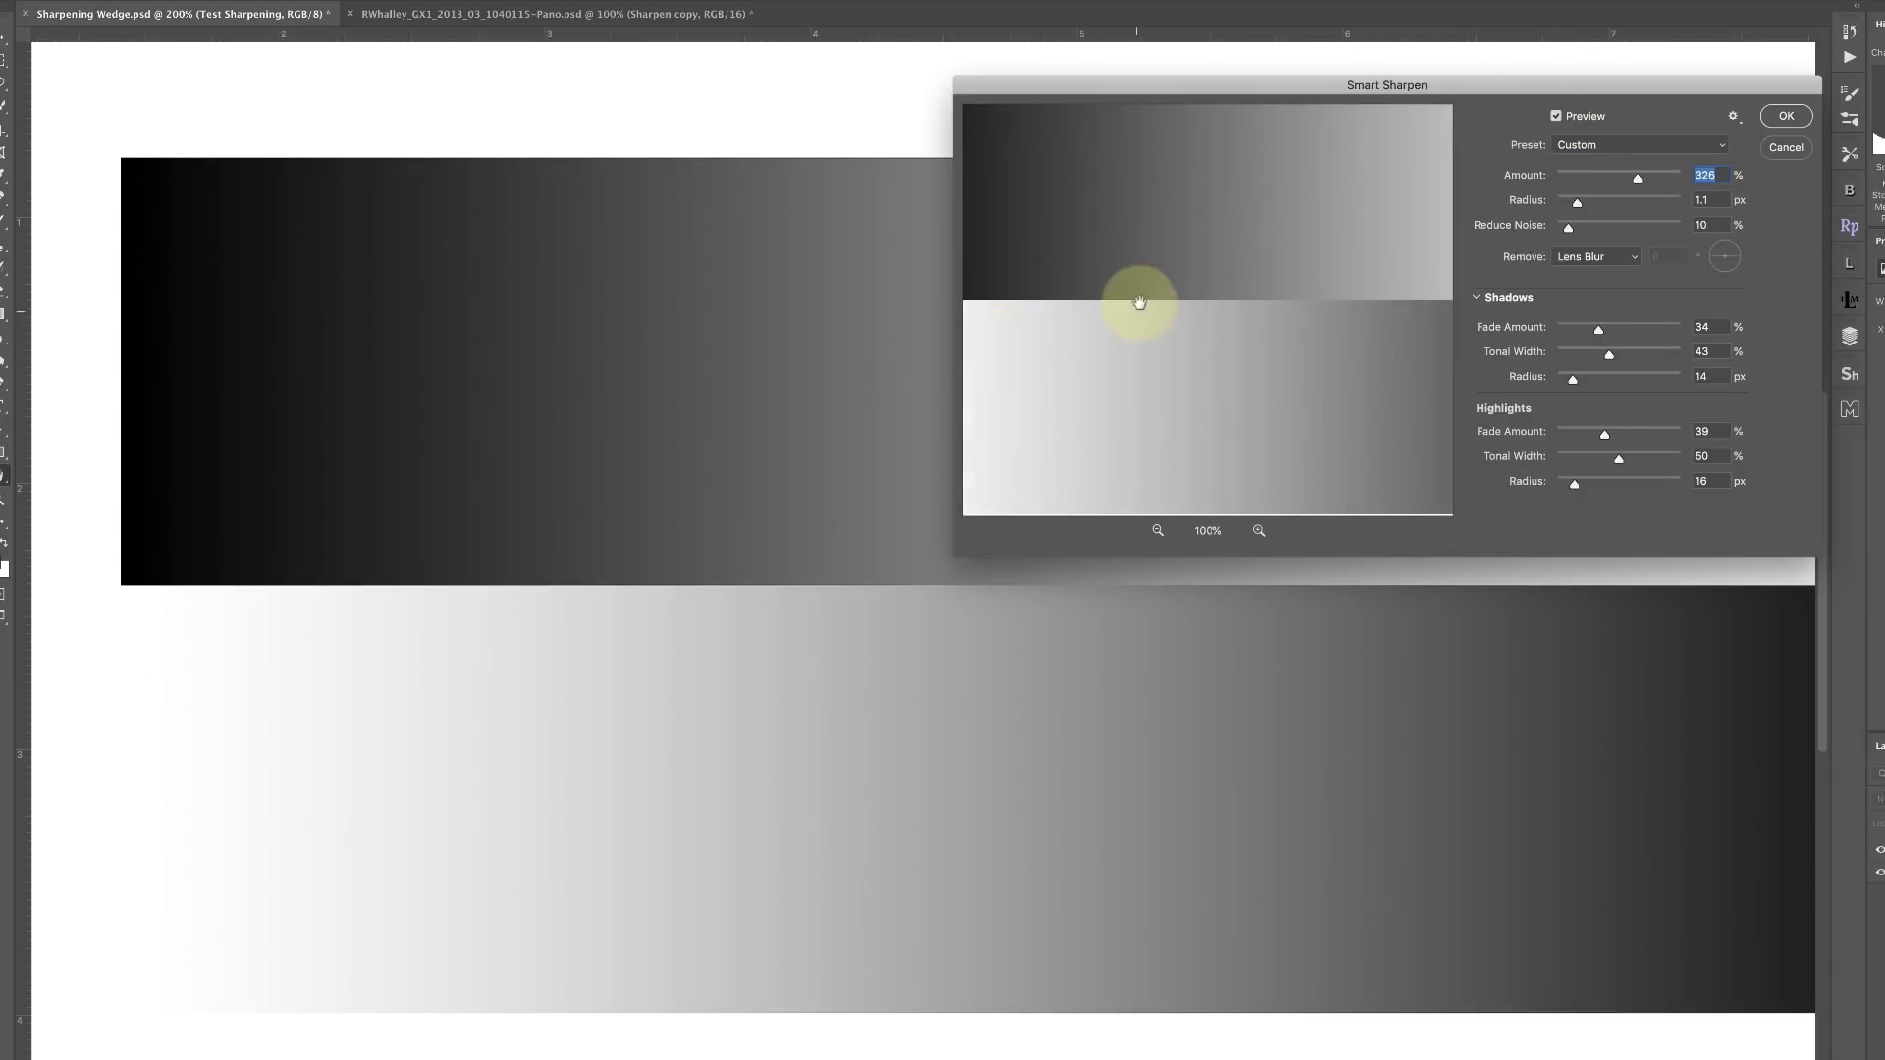
drag(1245, 338, 1253, 336)
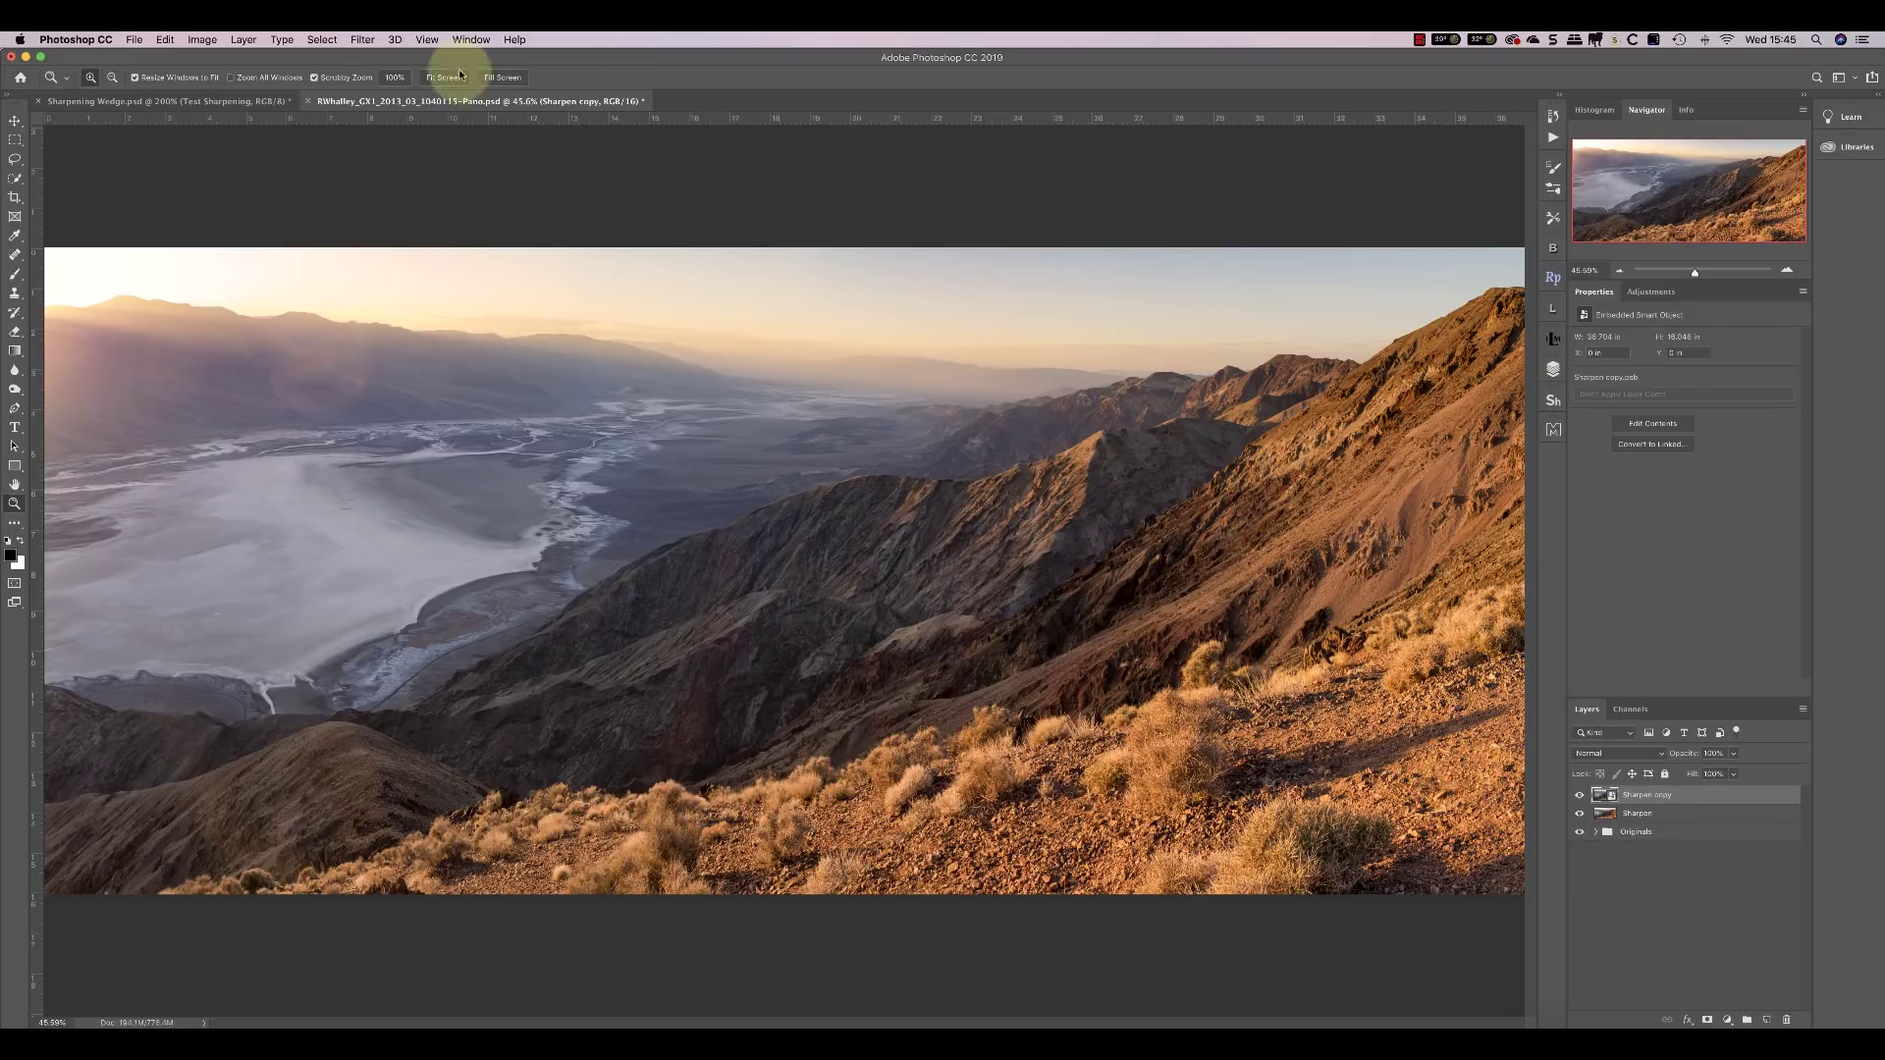
- Zoom the panorama to 100%, move the Navigator box to the sunlit bushes, and open Filter > Sharpen
click(394, 77)
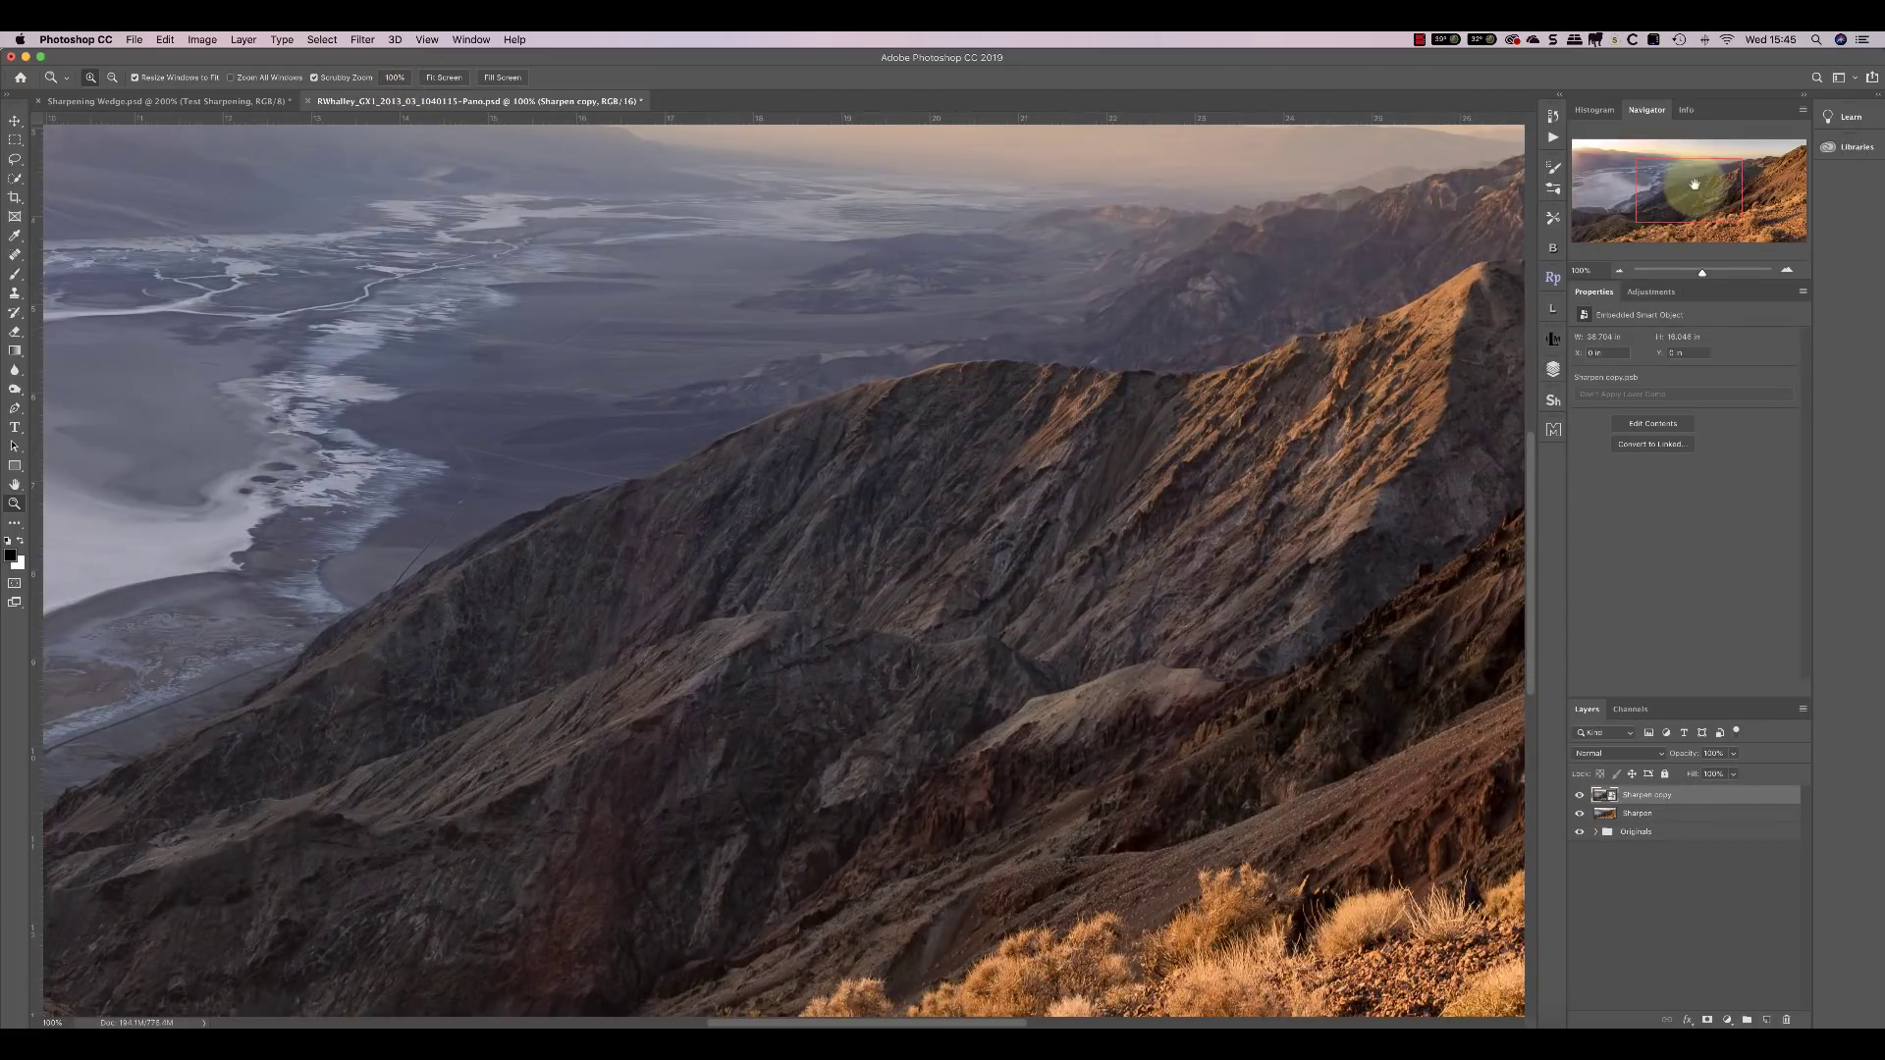
mouse_move(1680, 189)
mouse_down()
mouse_move(1722, 224)
mouse_move(1764, 221)
mouse_up()
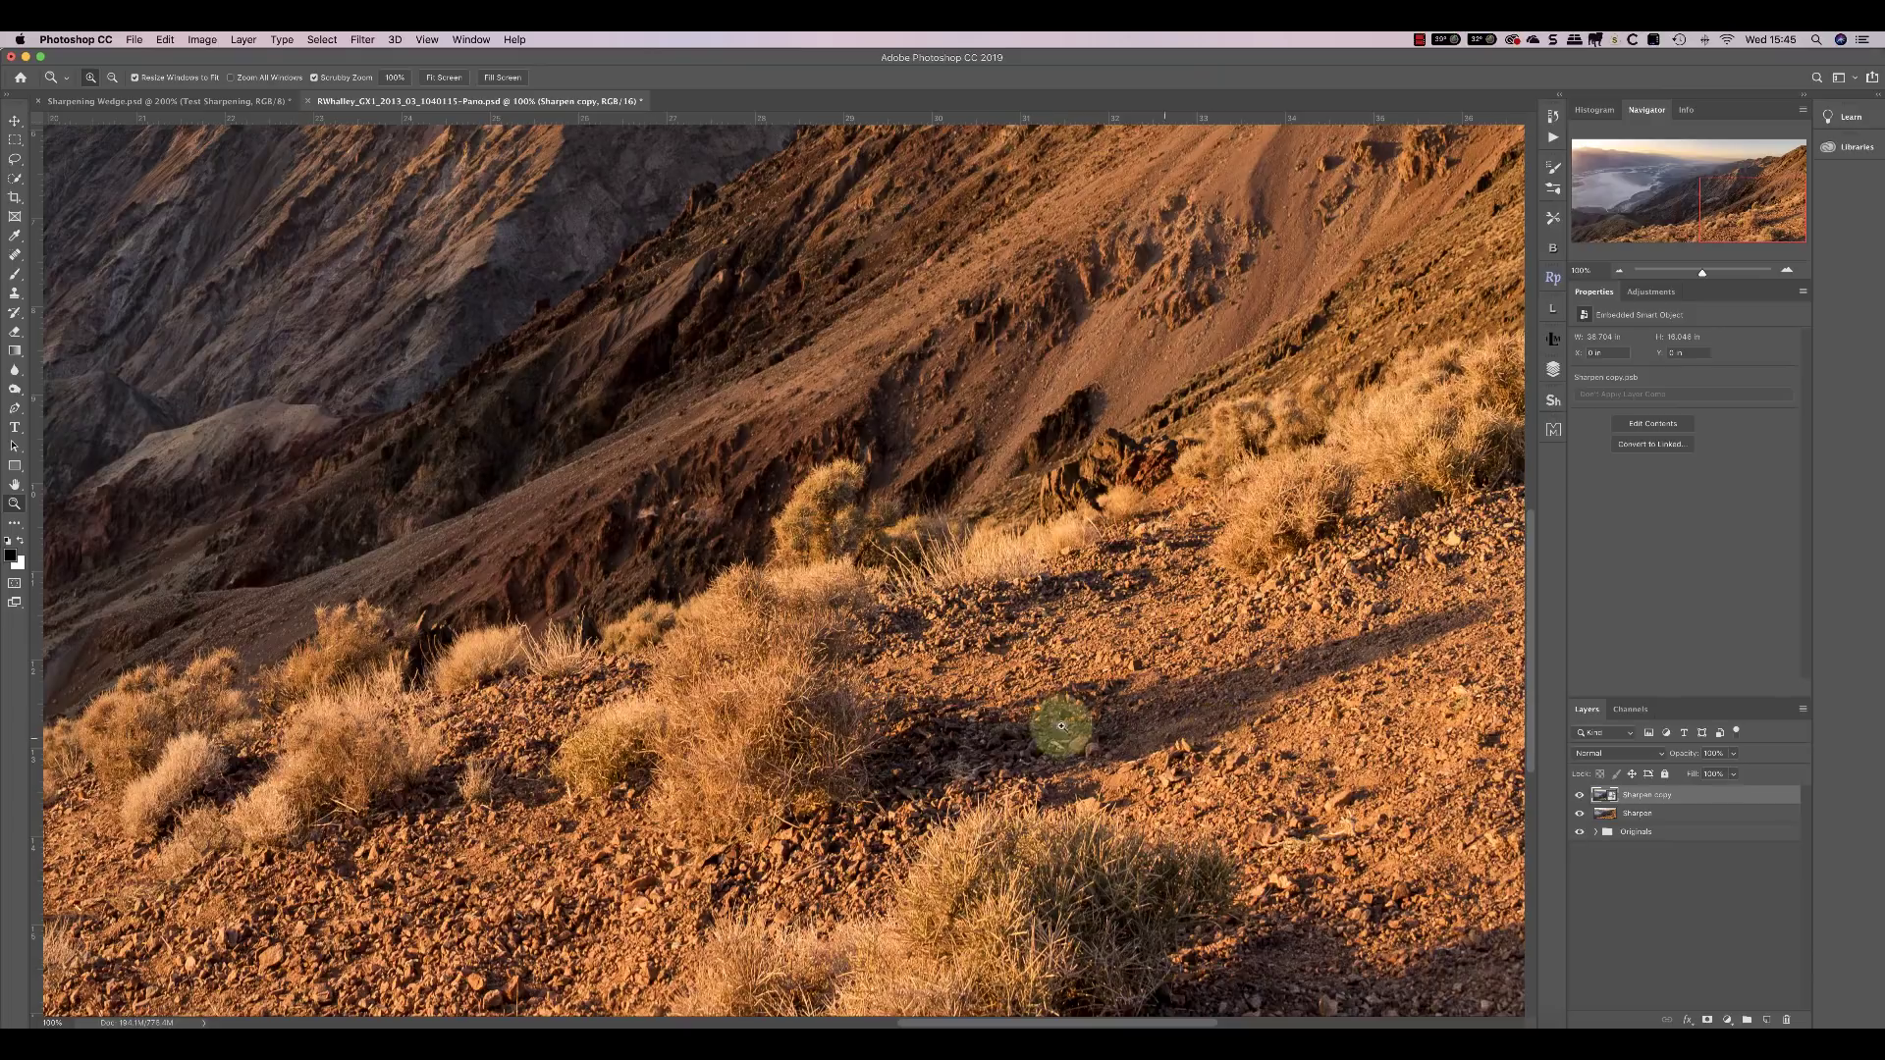
click(363, 40)
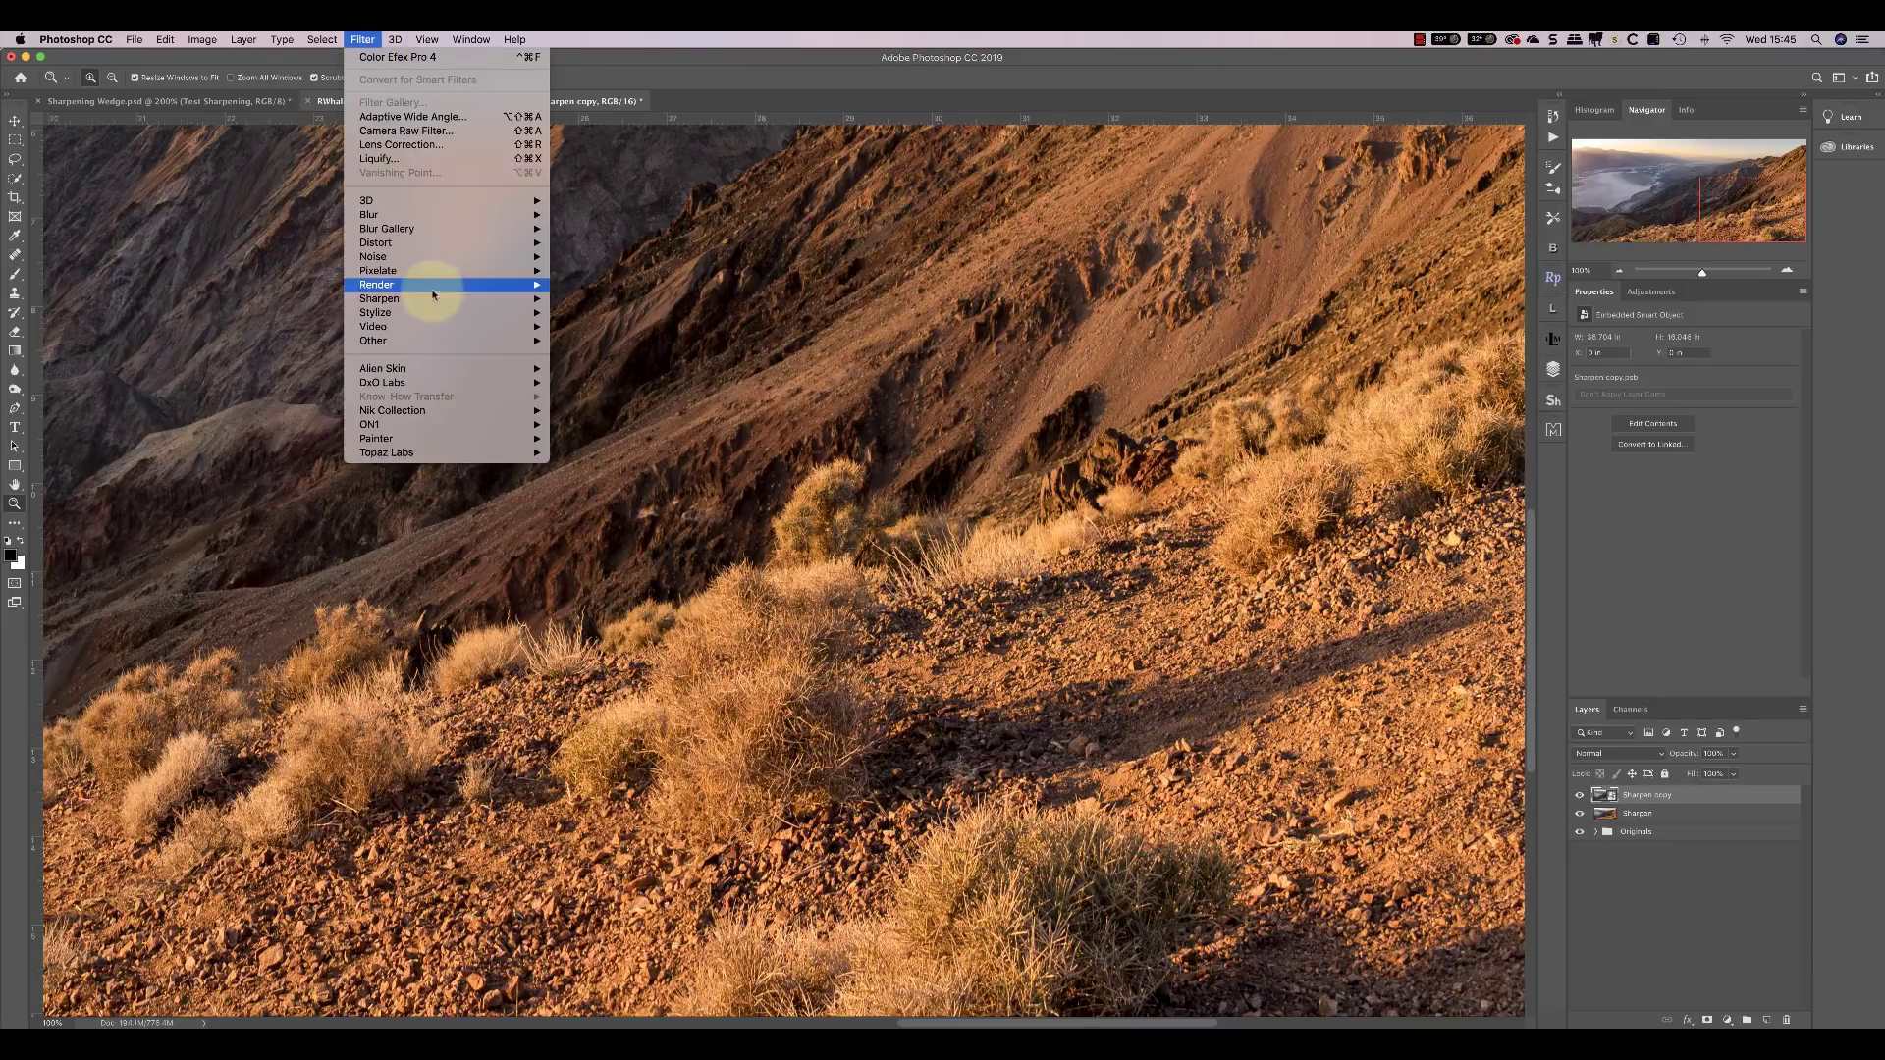
mouse_move(380, 299)
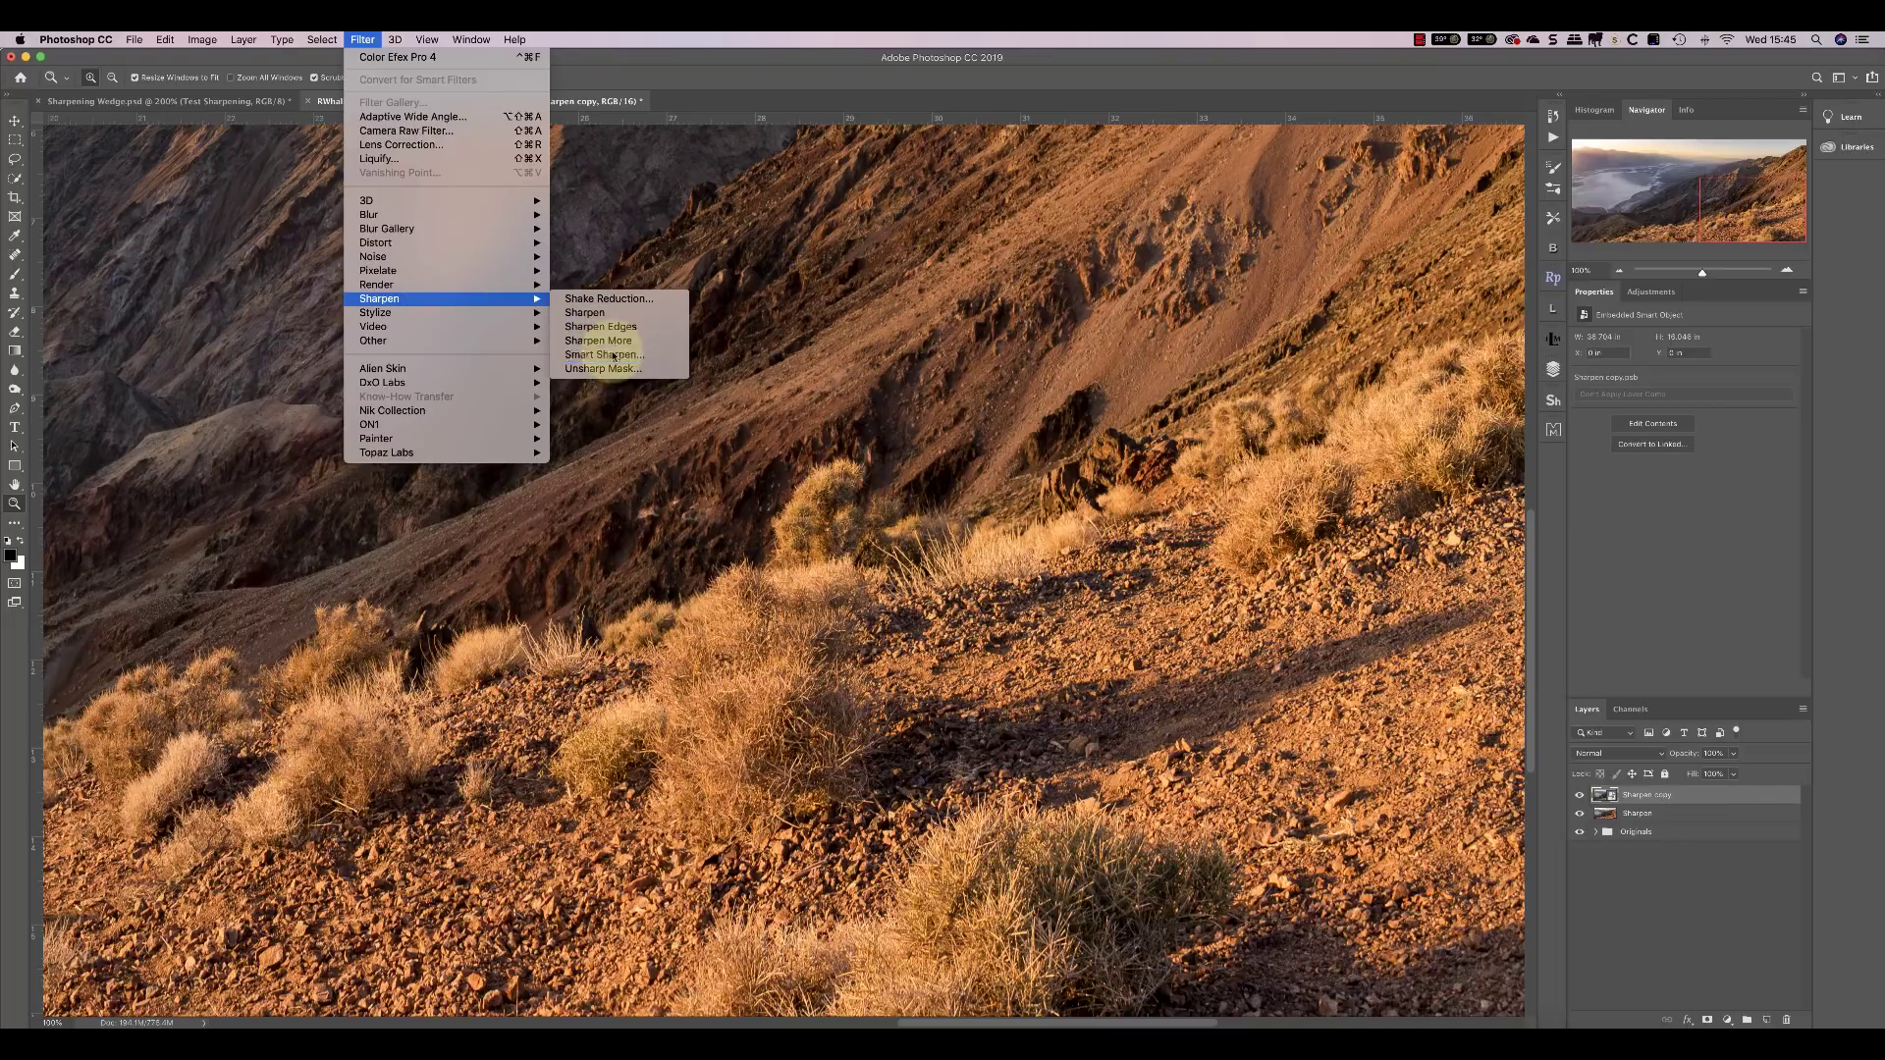
- Launch Smart Sharpen on the panorama, move the dialog left, and choose the Default preset
click(603, 356)
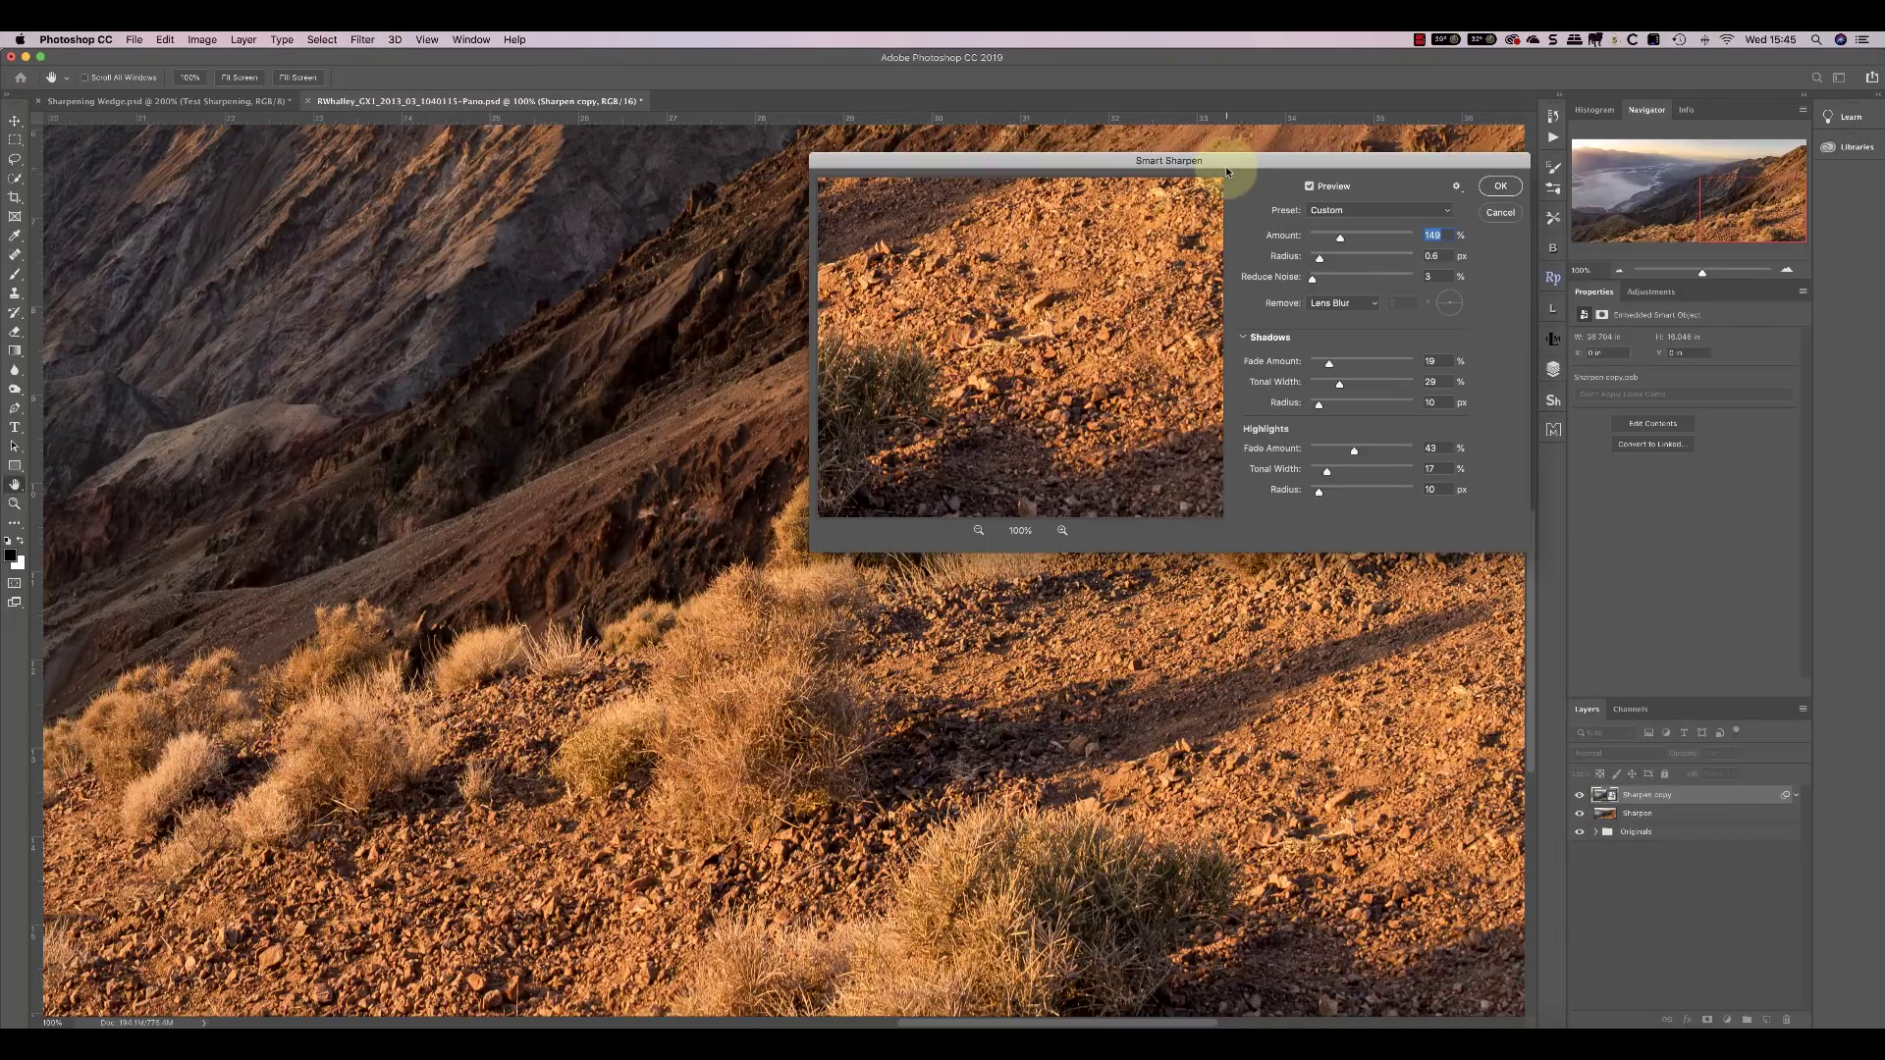
drag(1227, 167, 1039, 175)
click(1191, 219)
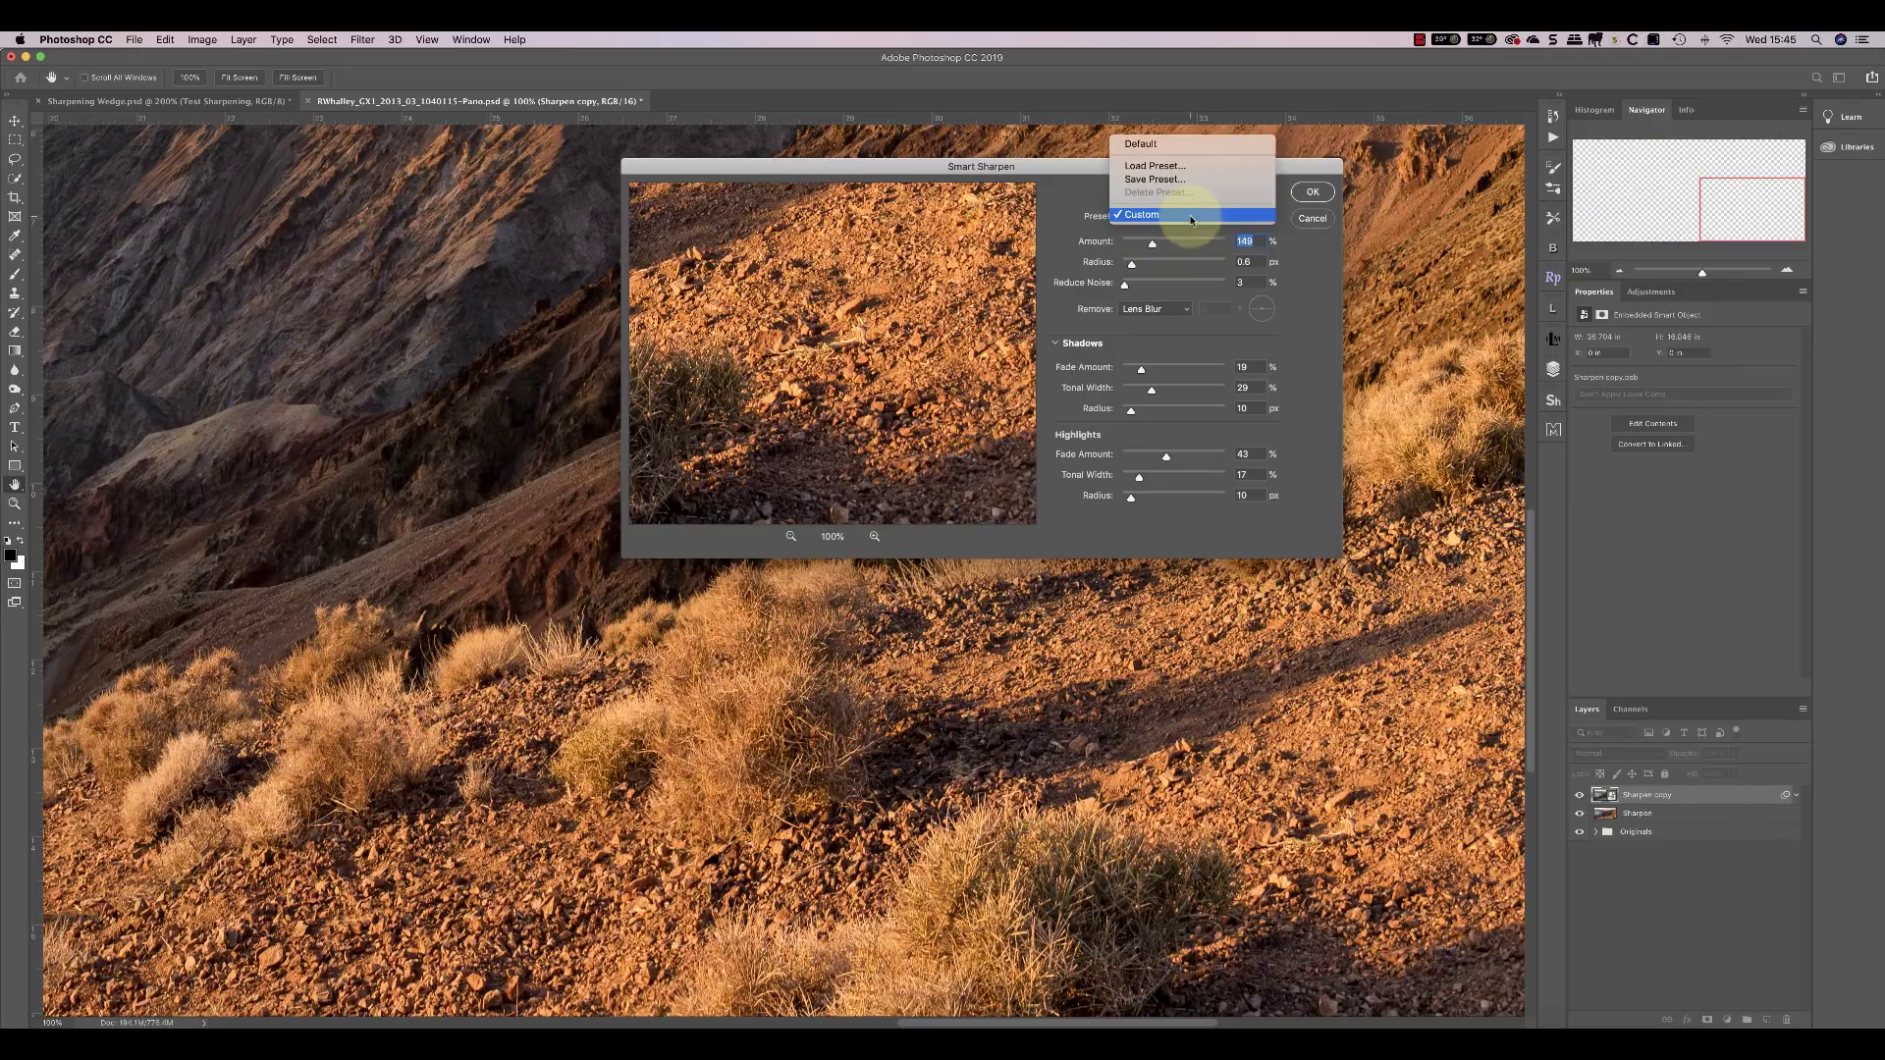
click(1141, 136)
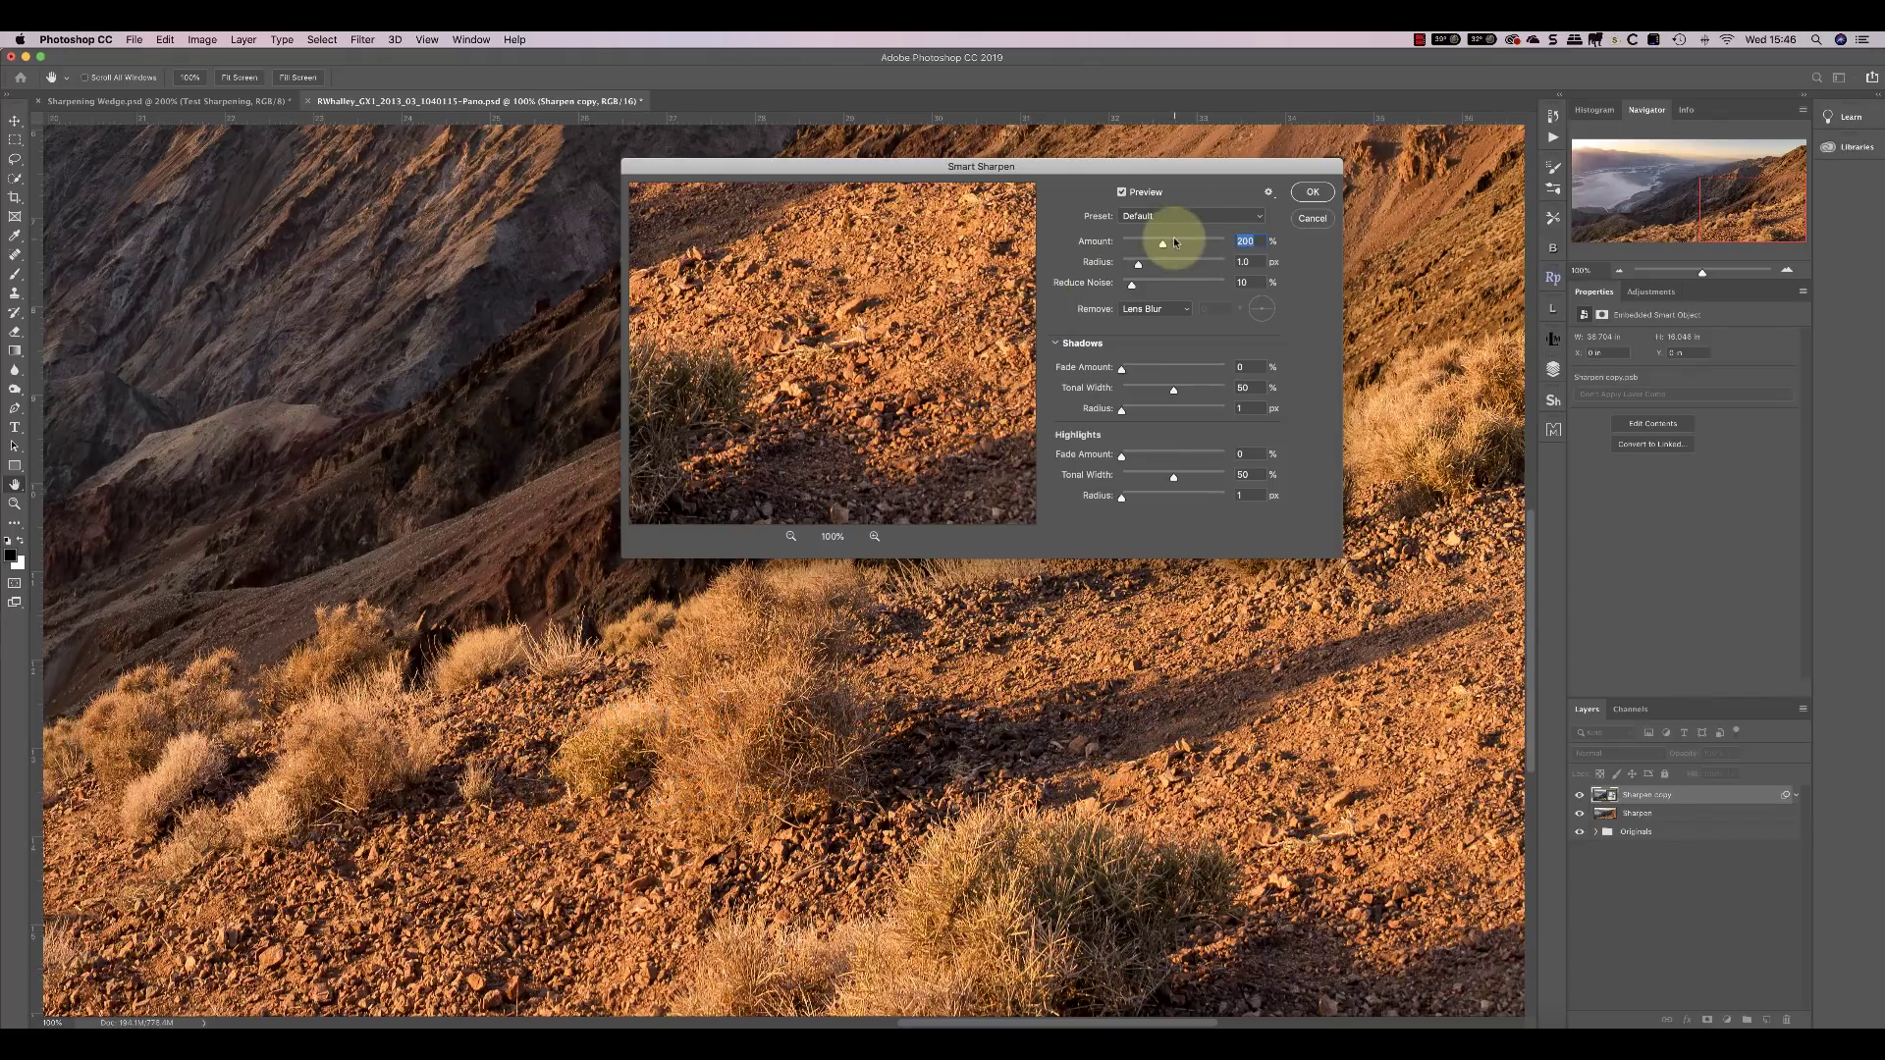
- Raise Smart Sharpen Amount to 418%, set Remove to Gaussian Blur, and compare with Preview toggled
drag(1164, 240, 1207, 246)
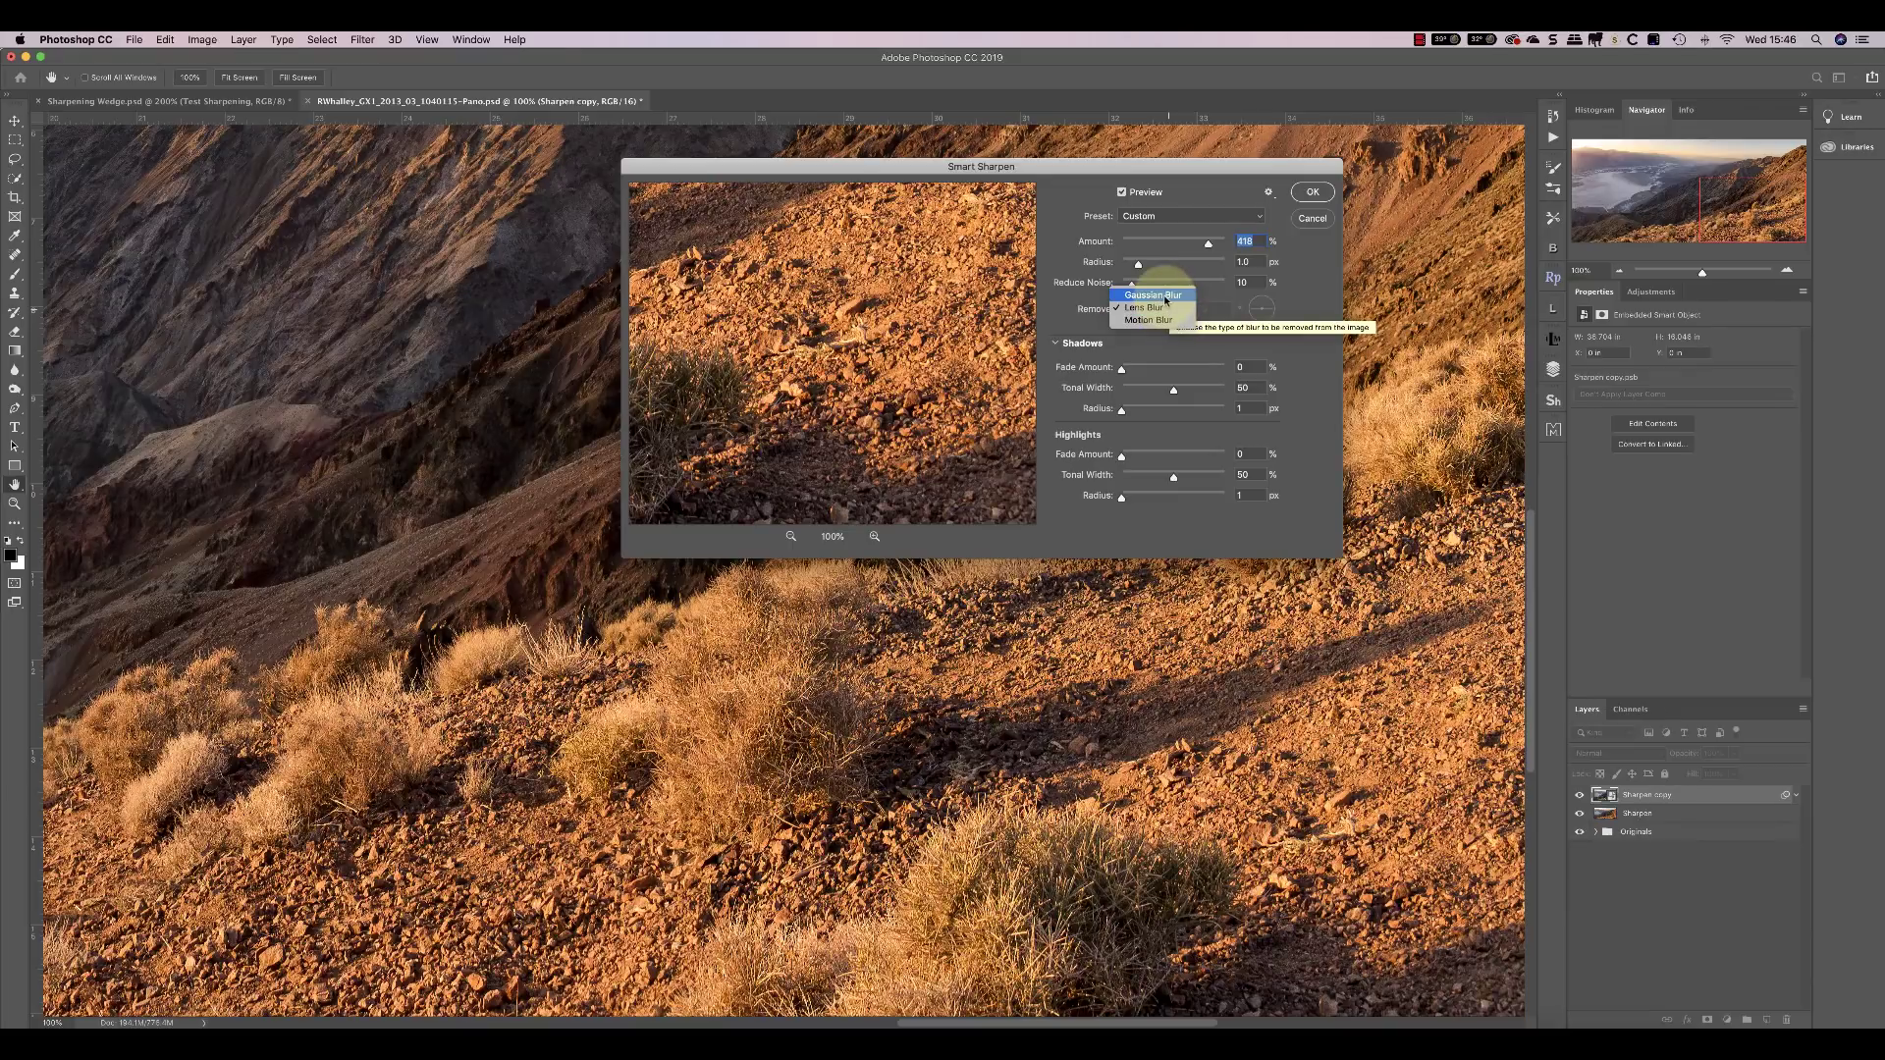
click(1164, 295)
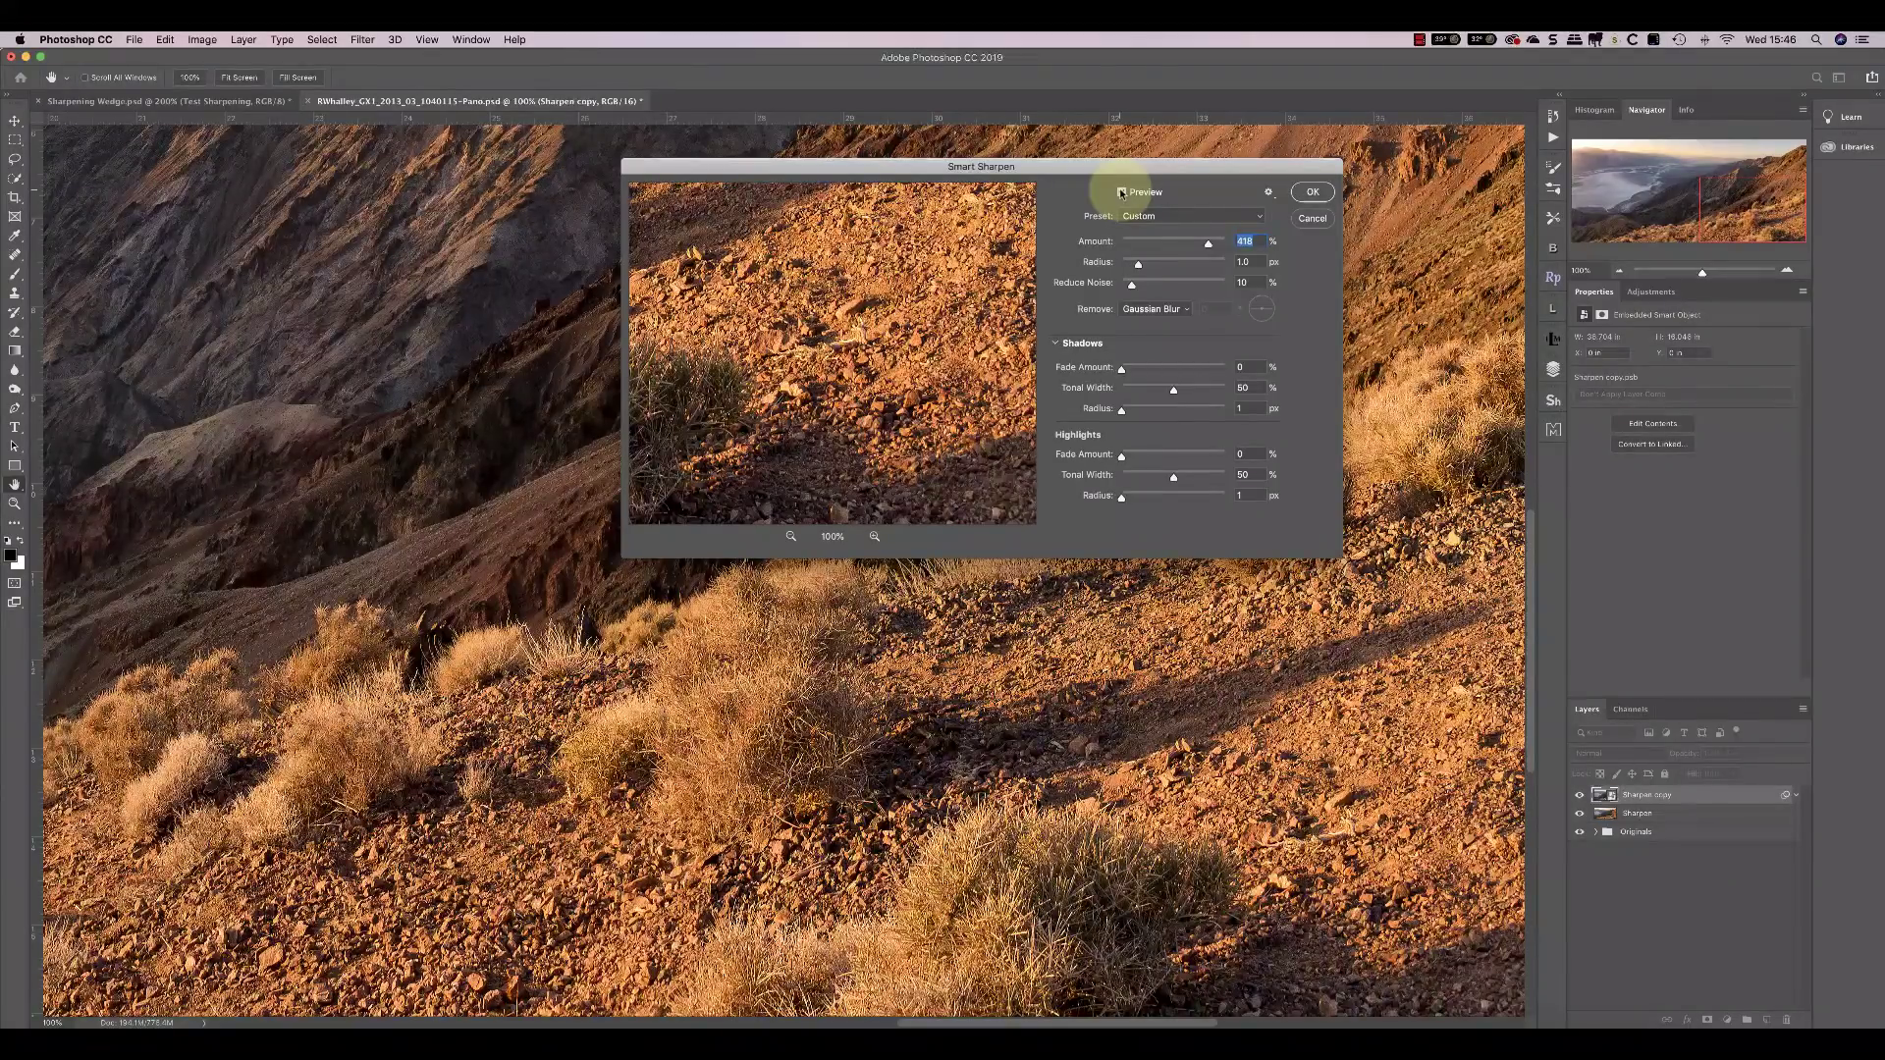
click(1120, 190)
click(1119, 190)
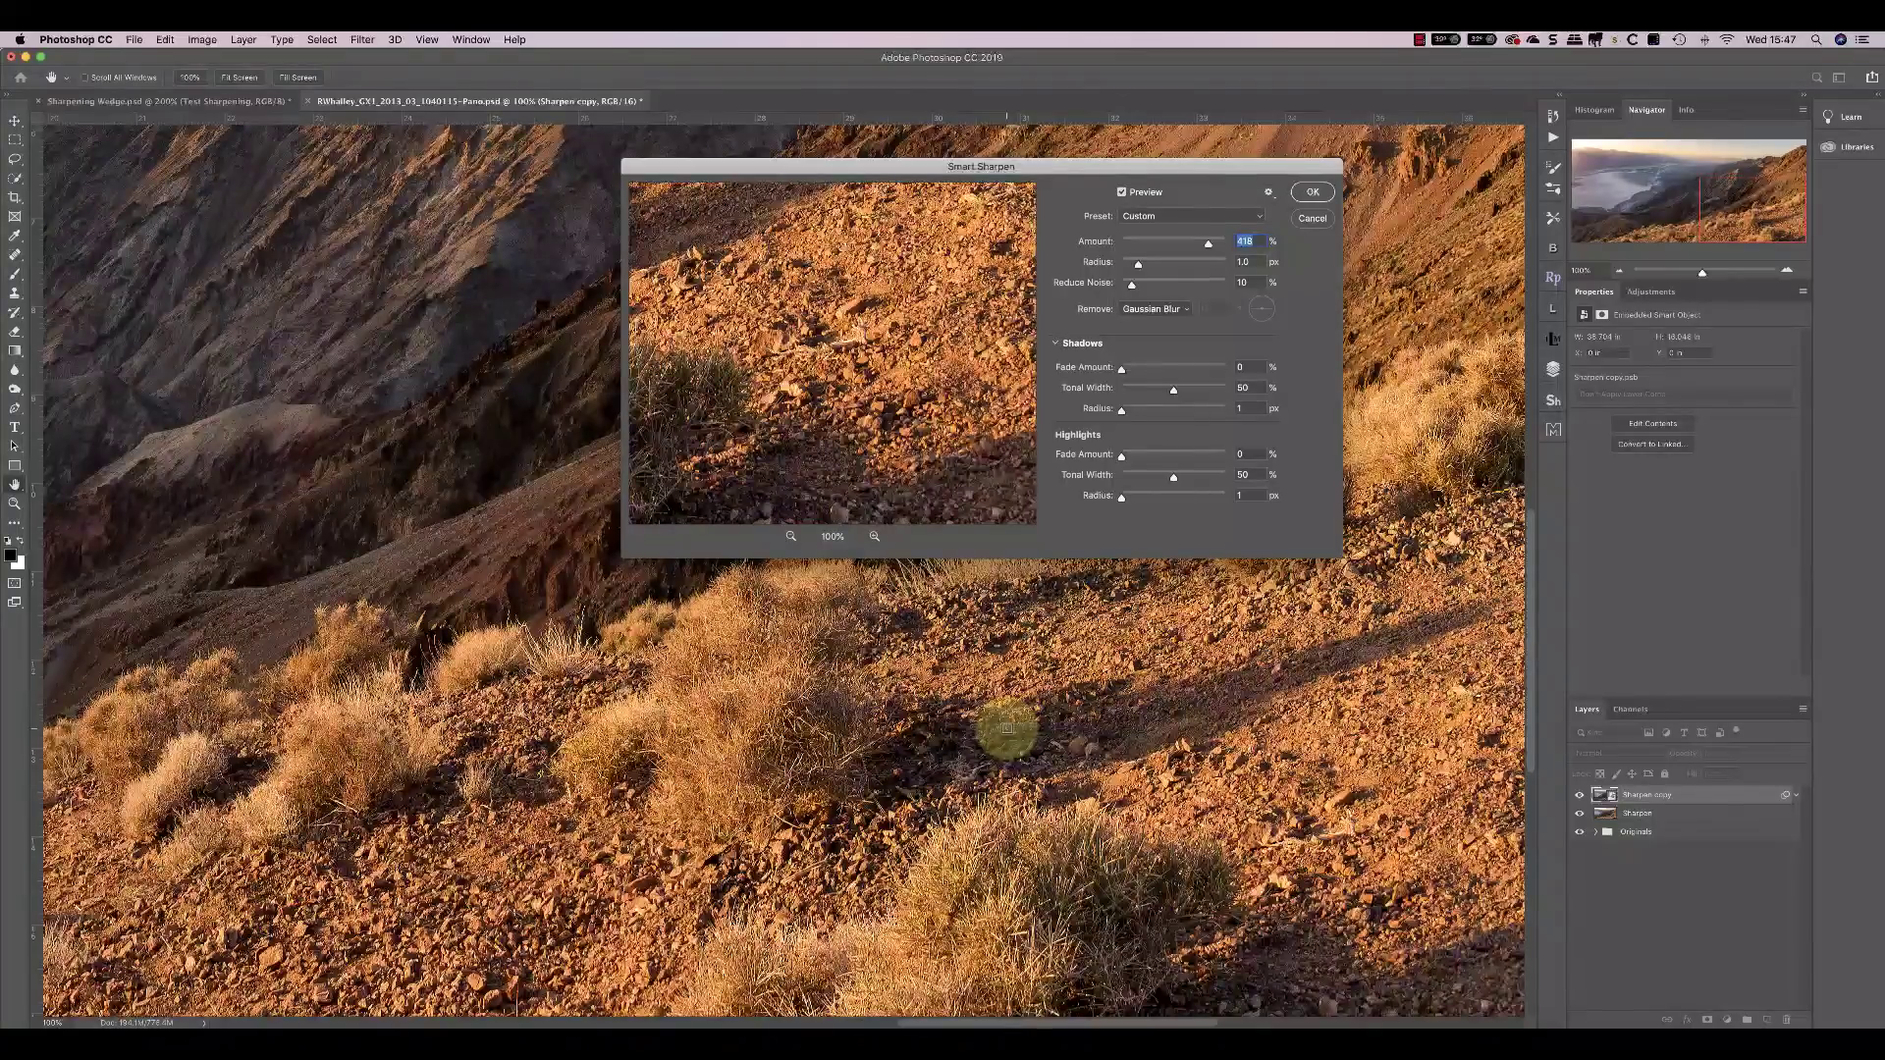
- Switch Remove back to Lens Blur and fade highlights 40% with tonal width 29, radius 14
click(1186, 309)
click(1168, 321)
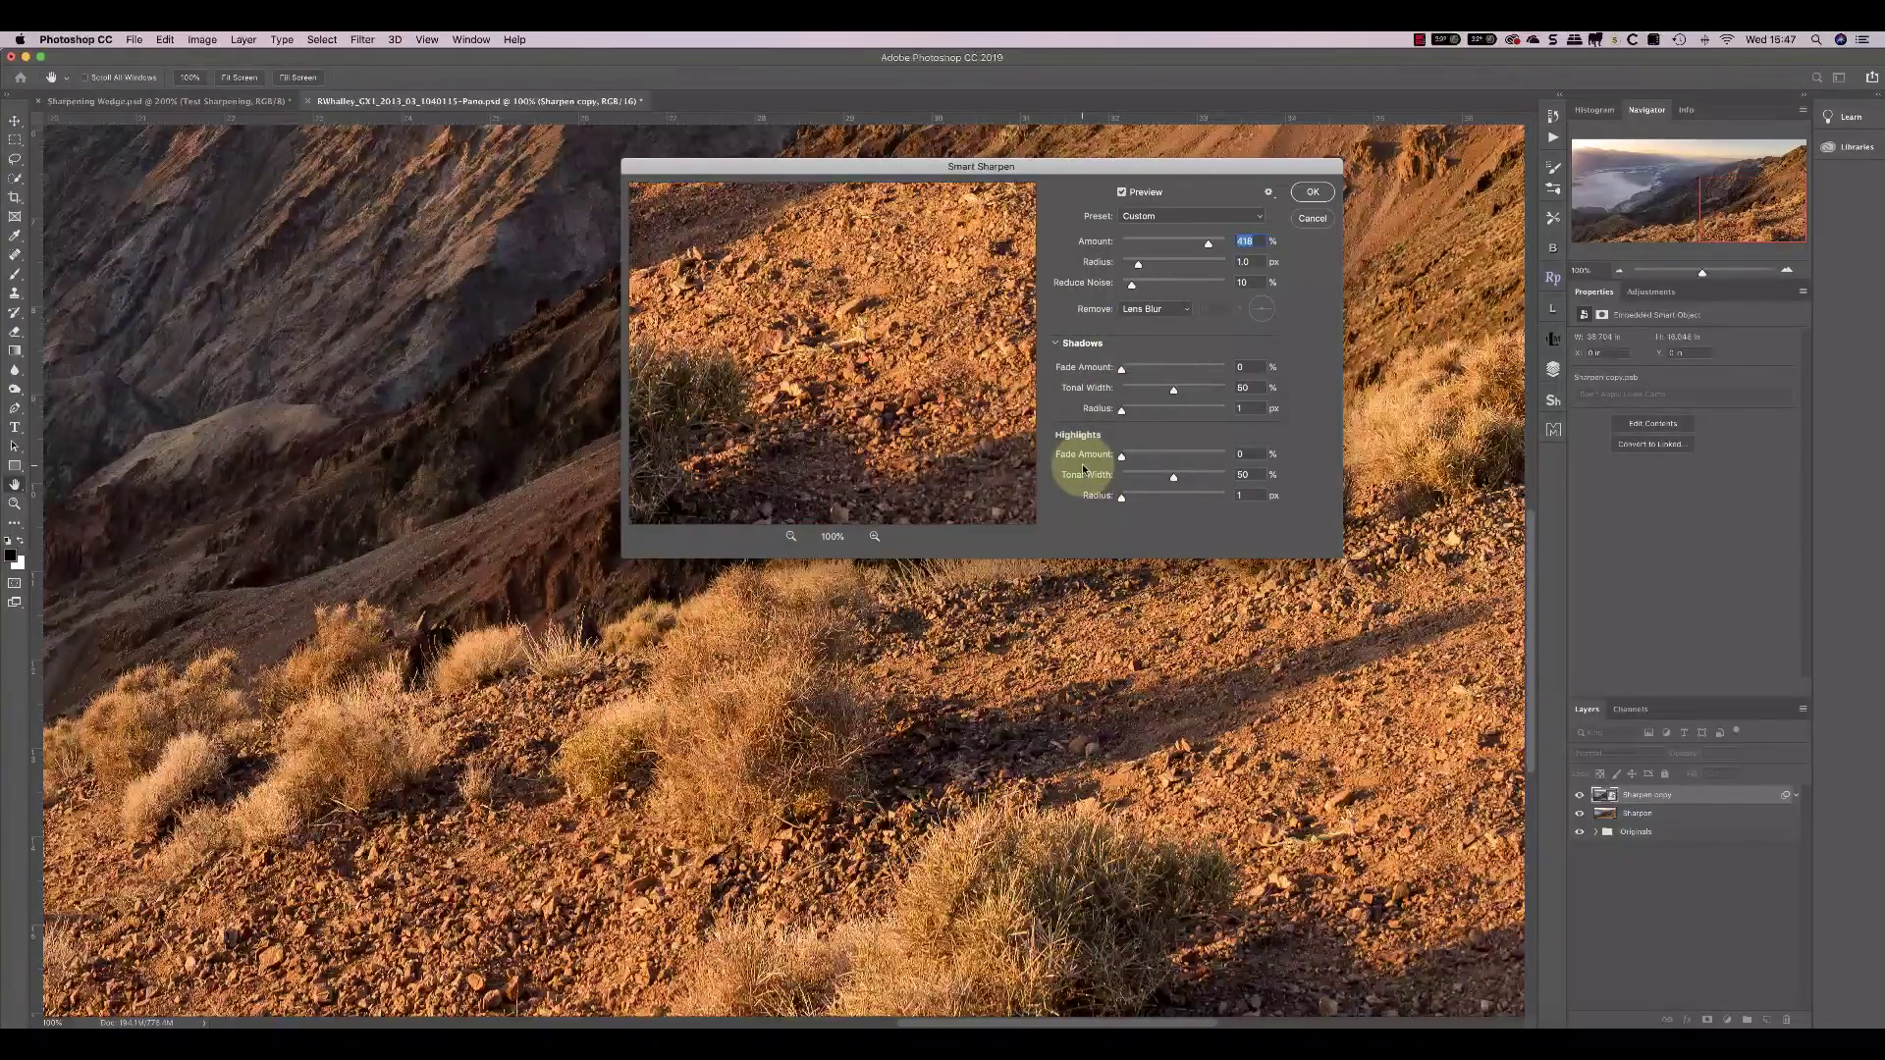
drag(1120, 458, 1150, 479)
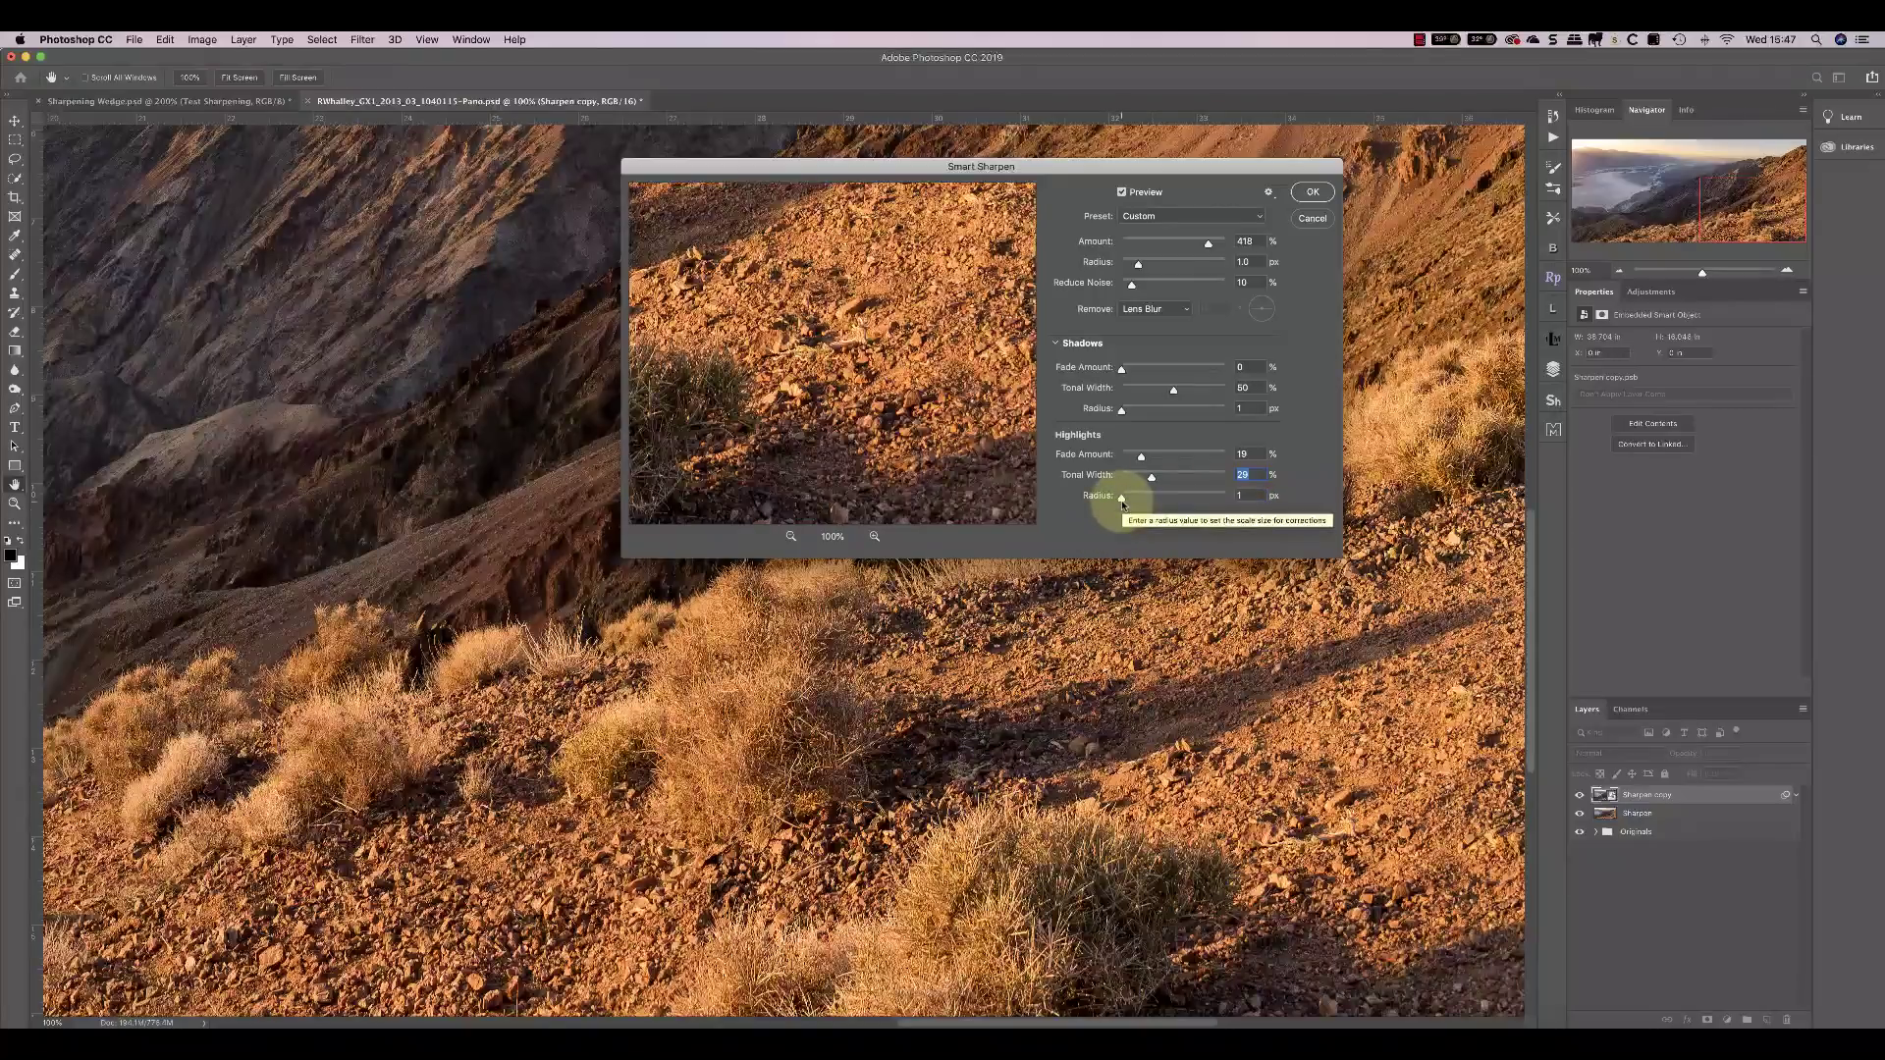
drag(1119, 496, 1136, 500)
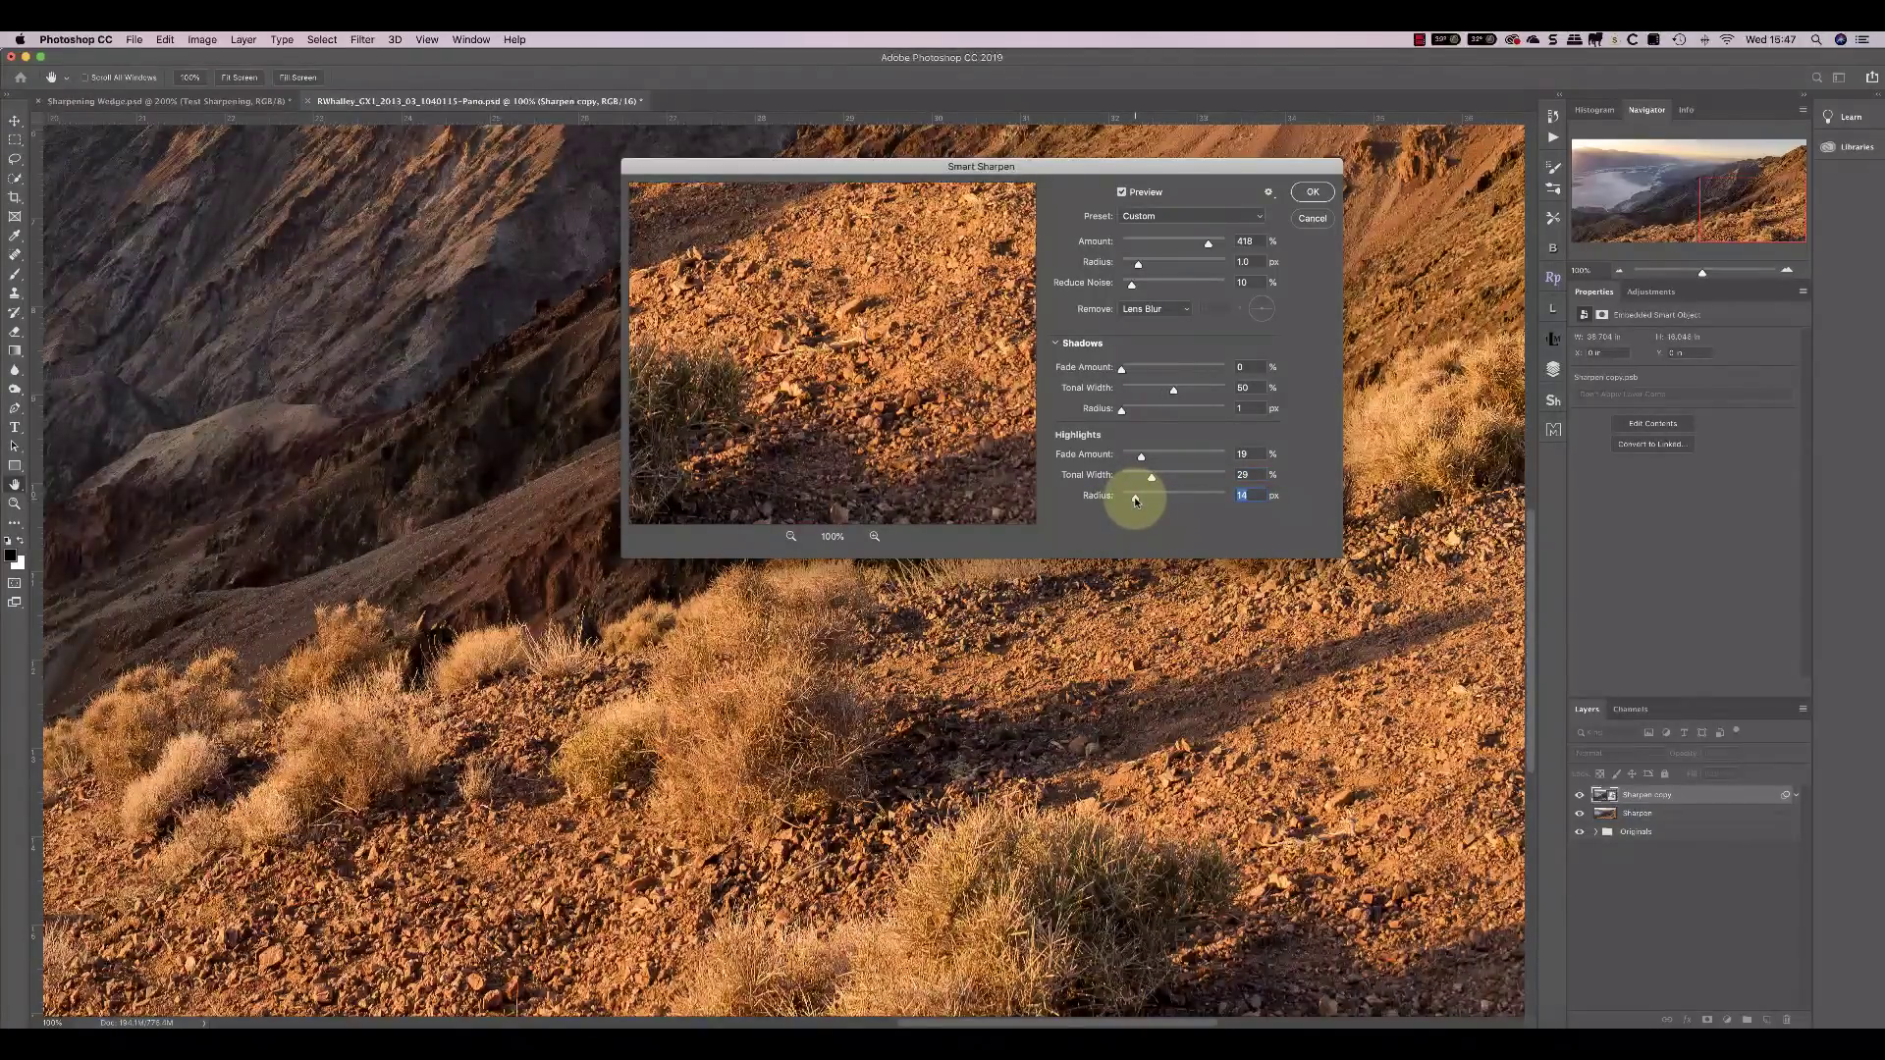
drag(1140, 456, 1152, 458)
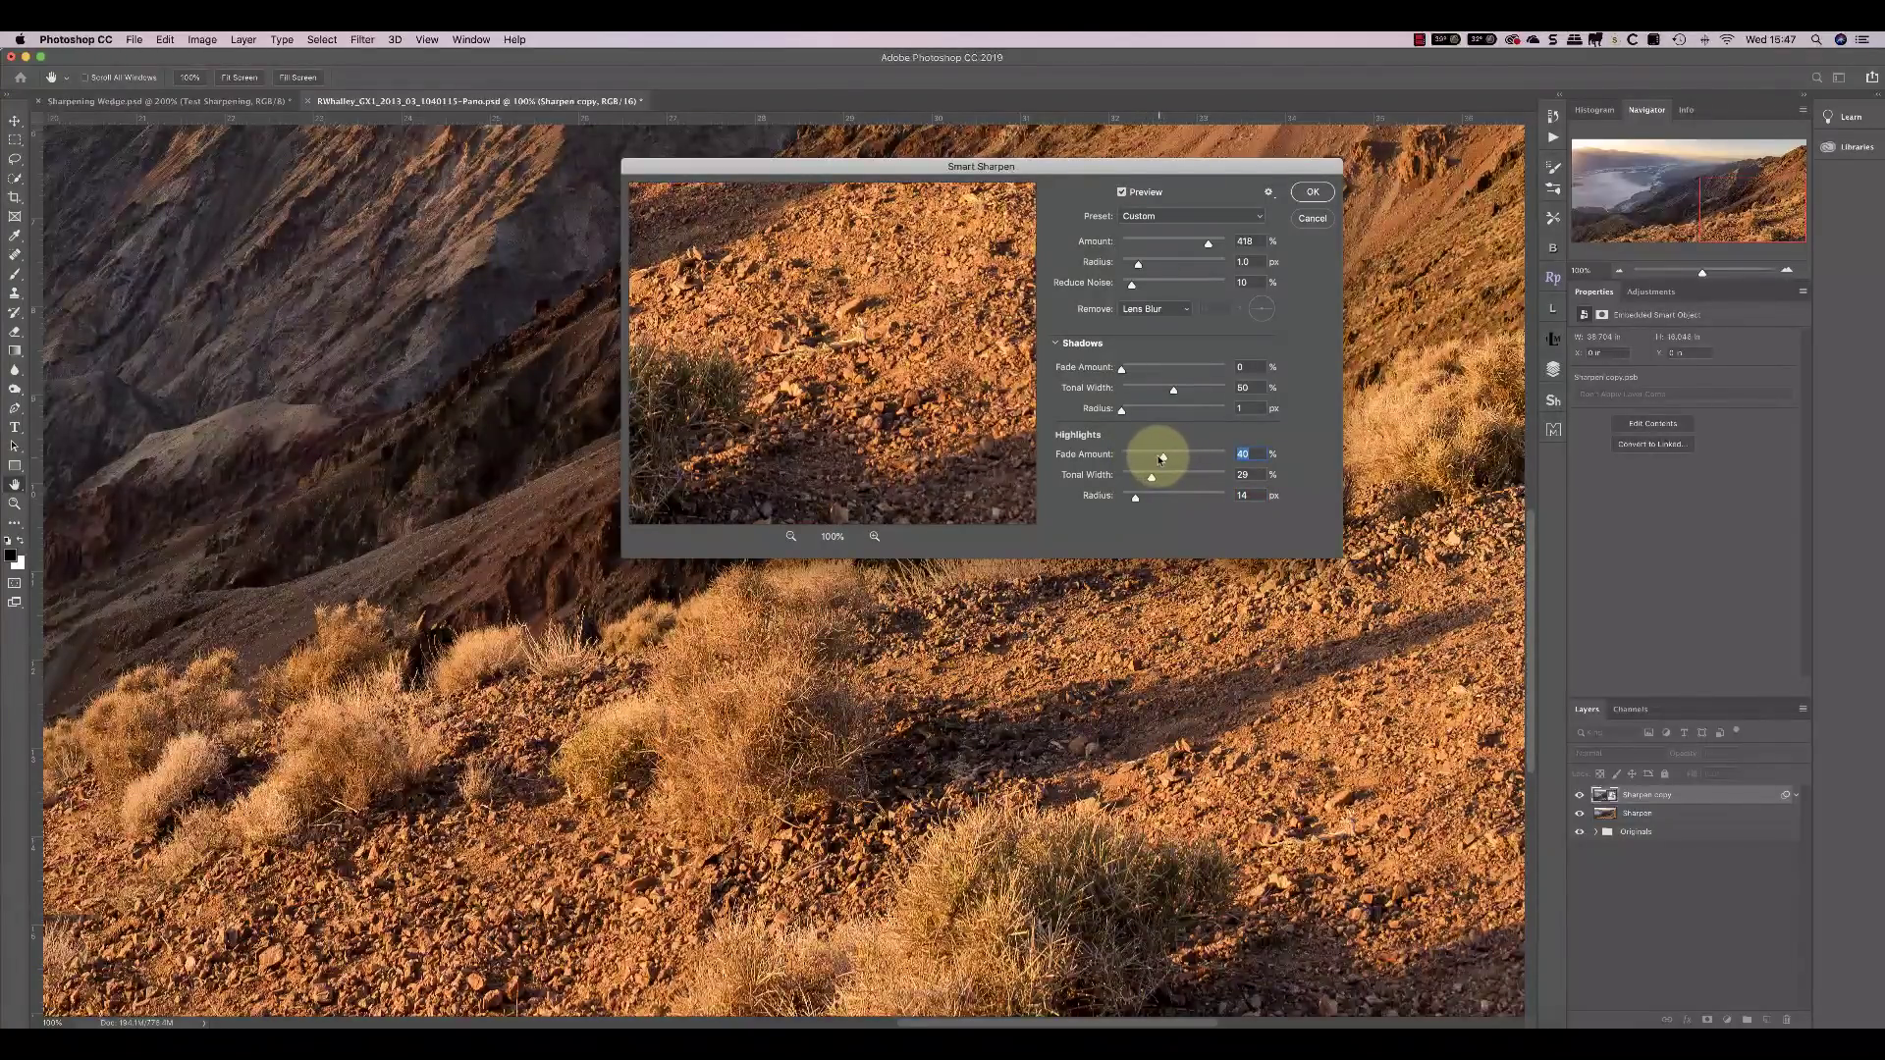
drag(1171, 457, 1158, 462)
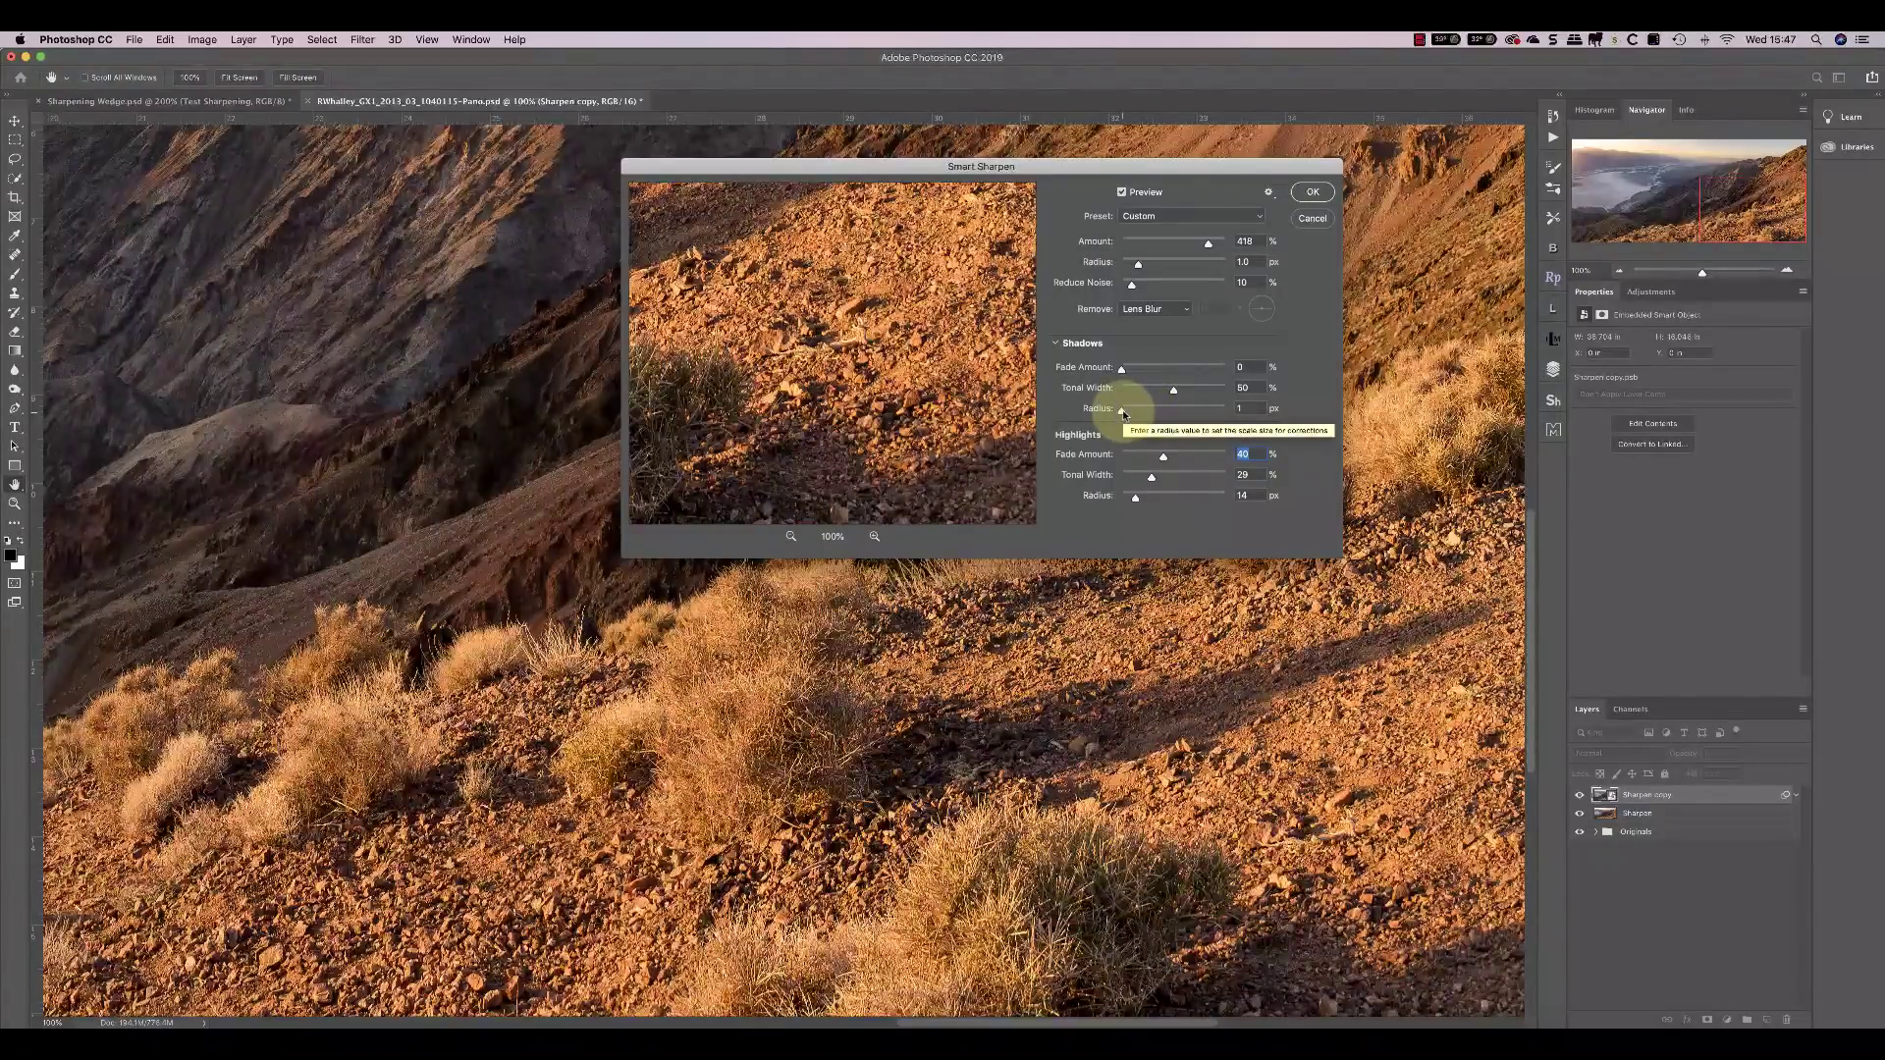
- Fade the shadows by 33% with tonal width 30 and radius 14
drag(1122, 412, 1138, 413)
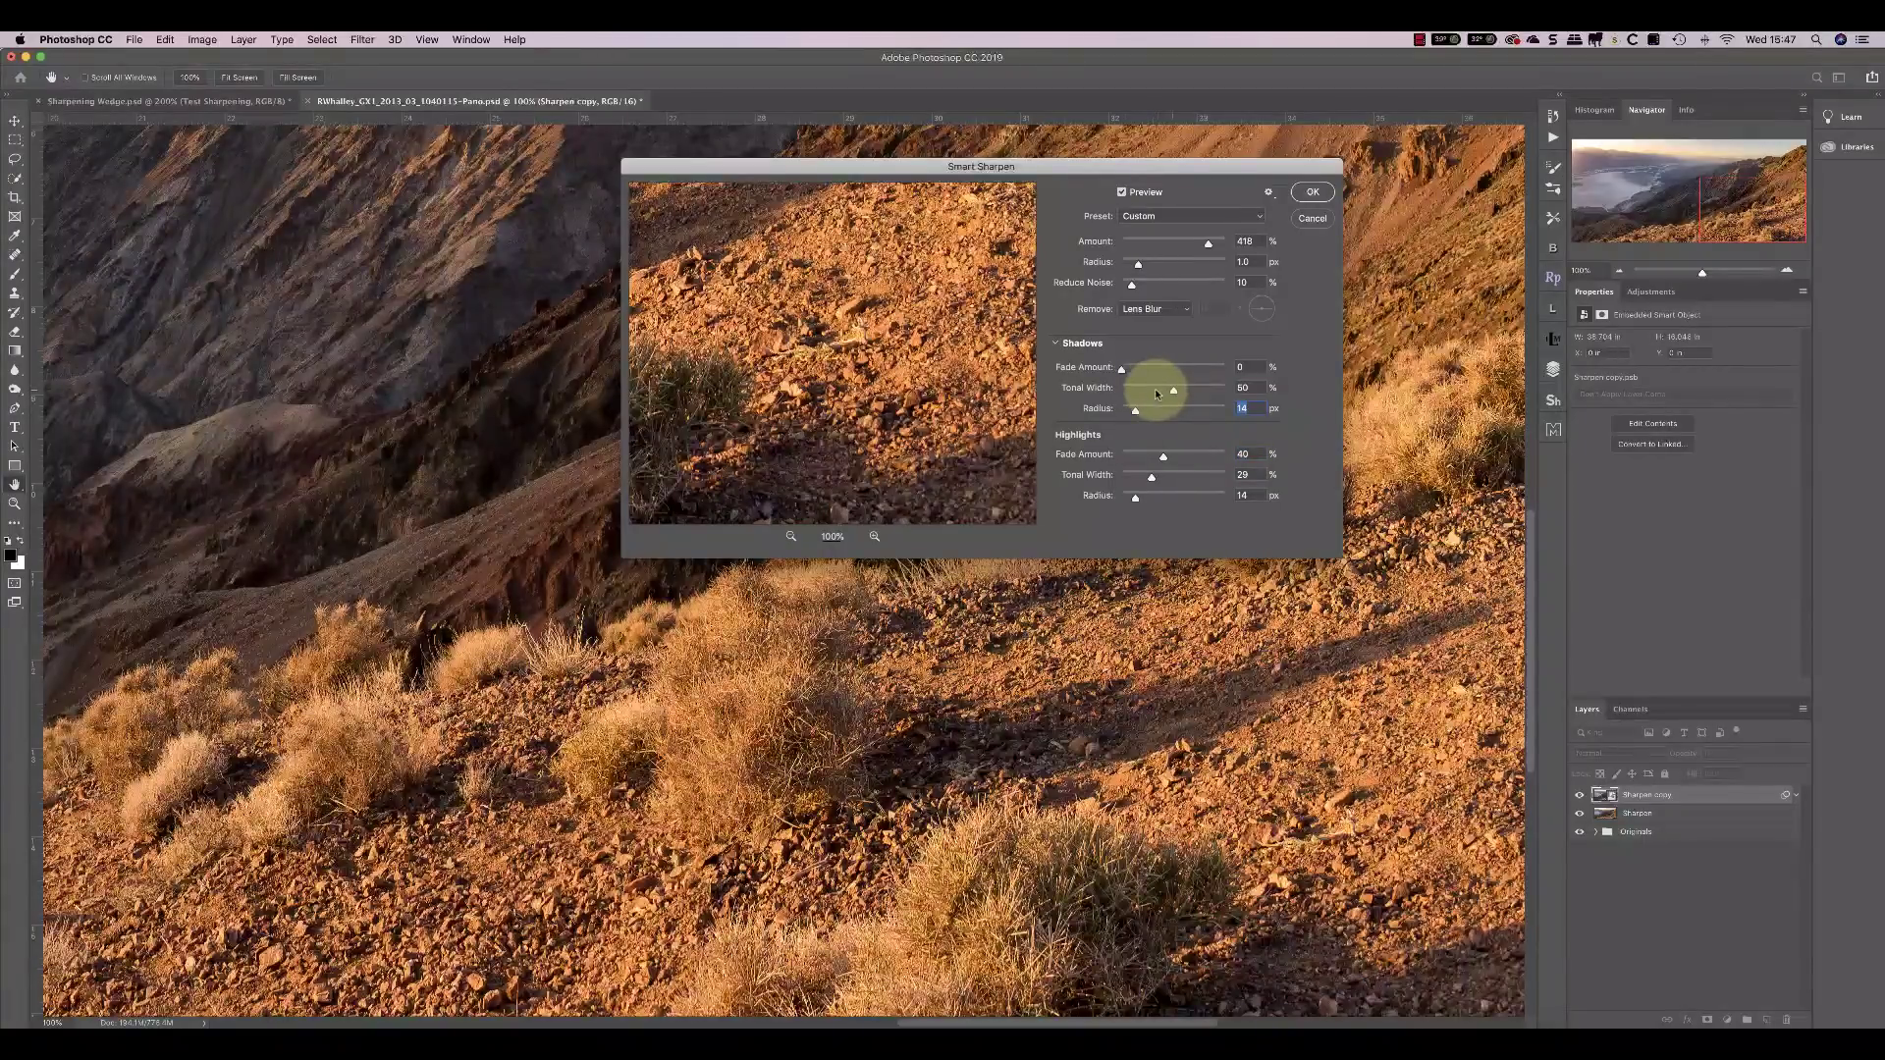
click(1156, 387)
drag(1121, 369, 1156, 366)
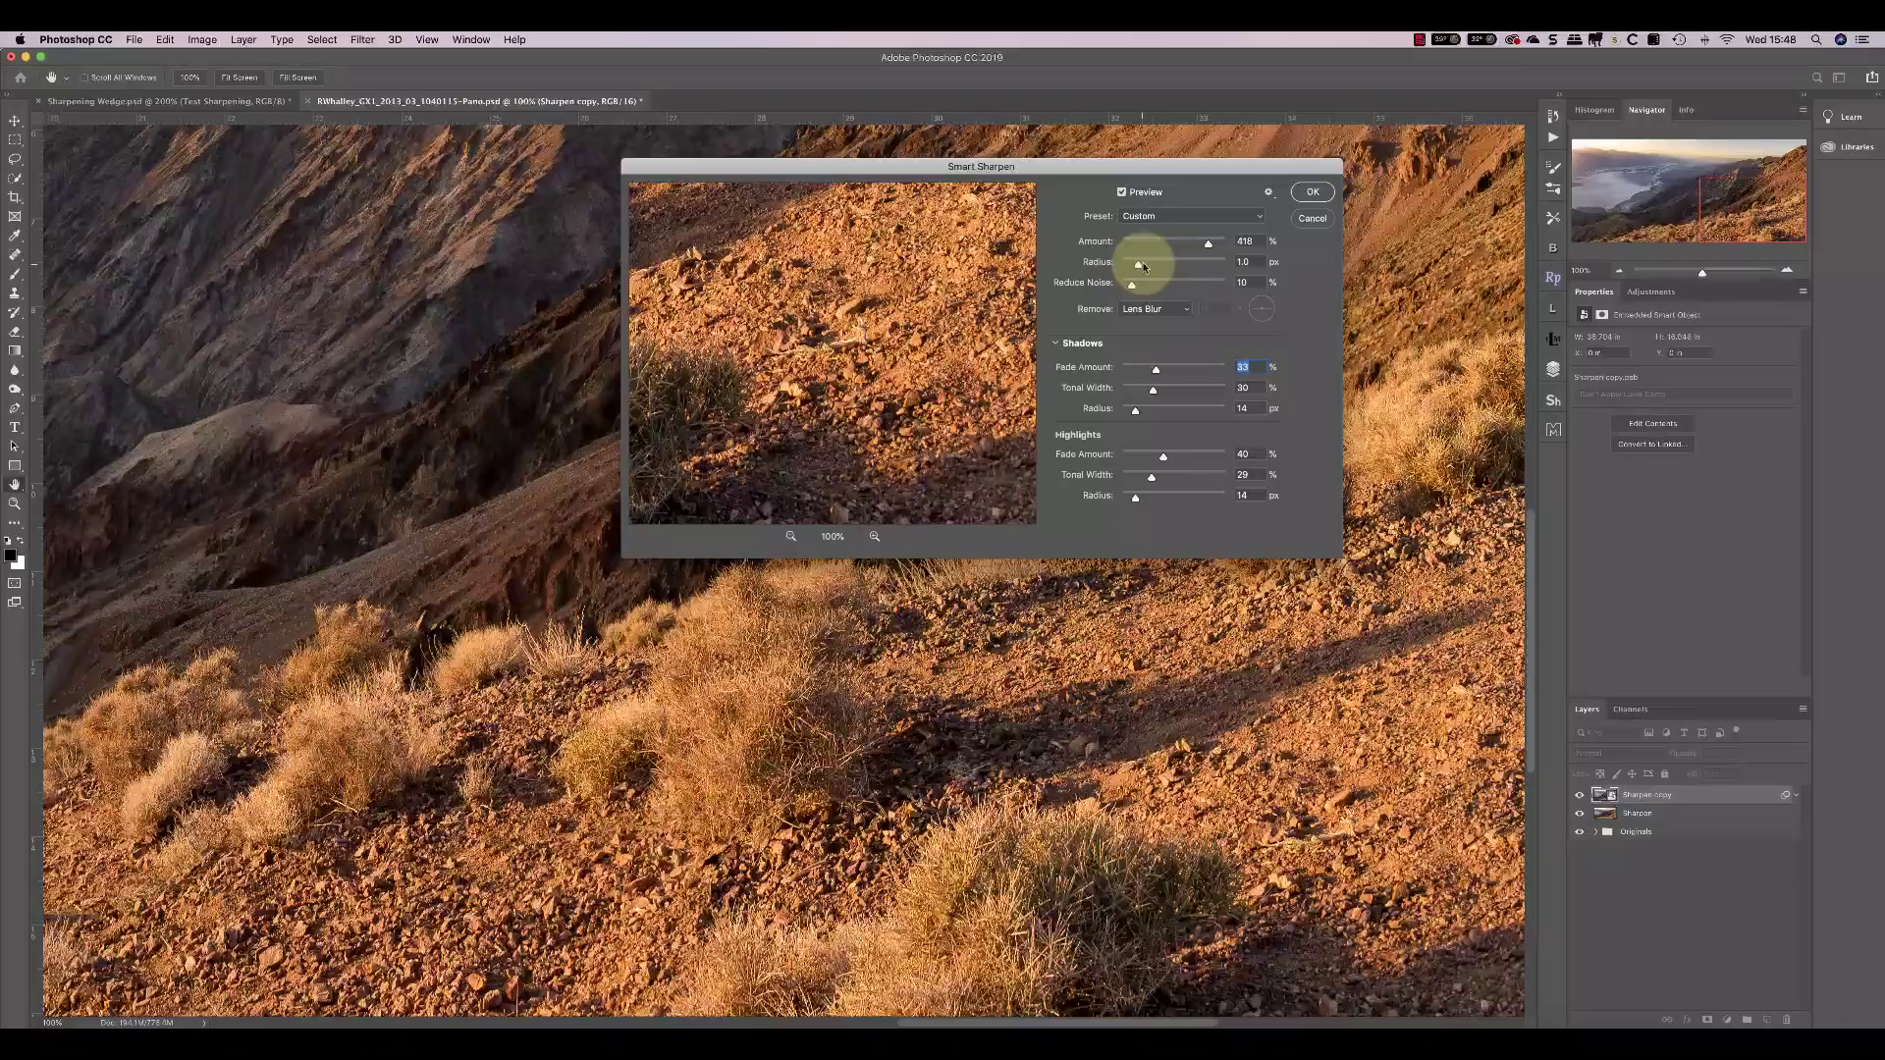
- Set the sharpening Amount to 306% and Radius to 1.2 px
mouse_move(1140, 266)
mouse_down()
mouse_move(1206, 246)
mouse_move(1184, 246)
mouse_up()
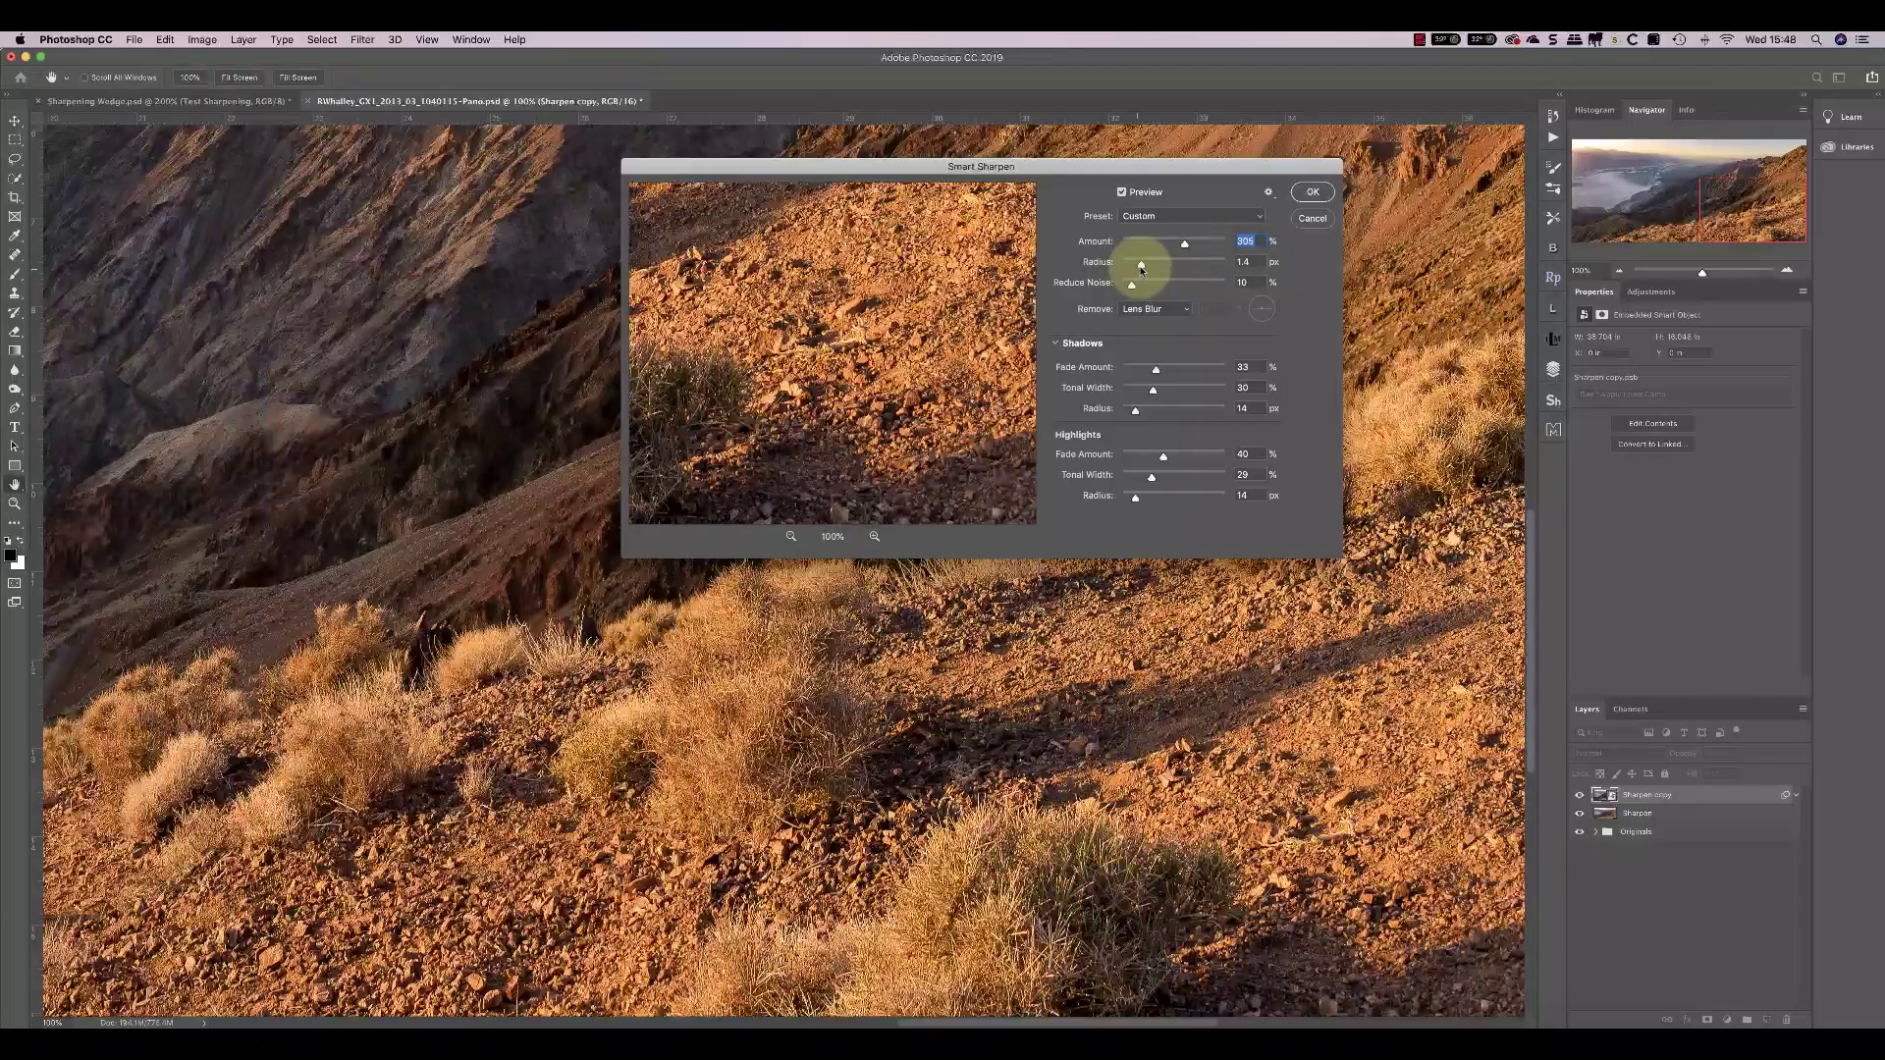
drag(1143, 265, 1140, 271)
click(1140, 268)
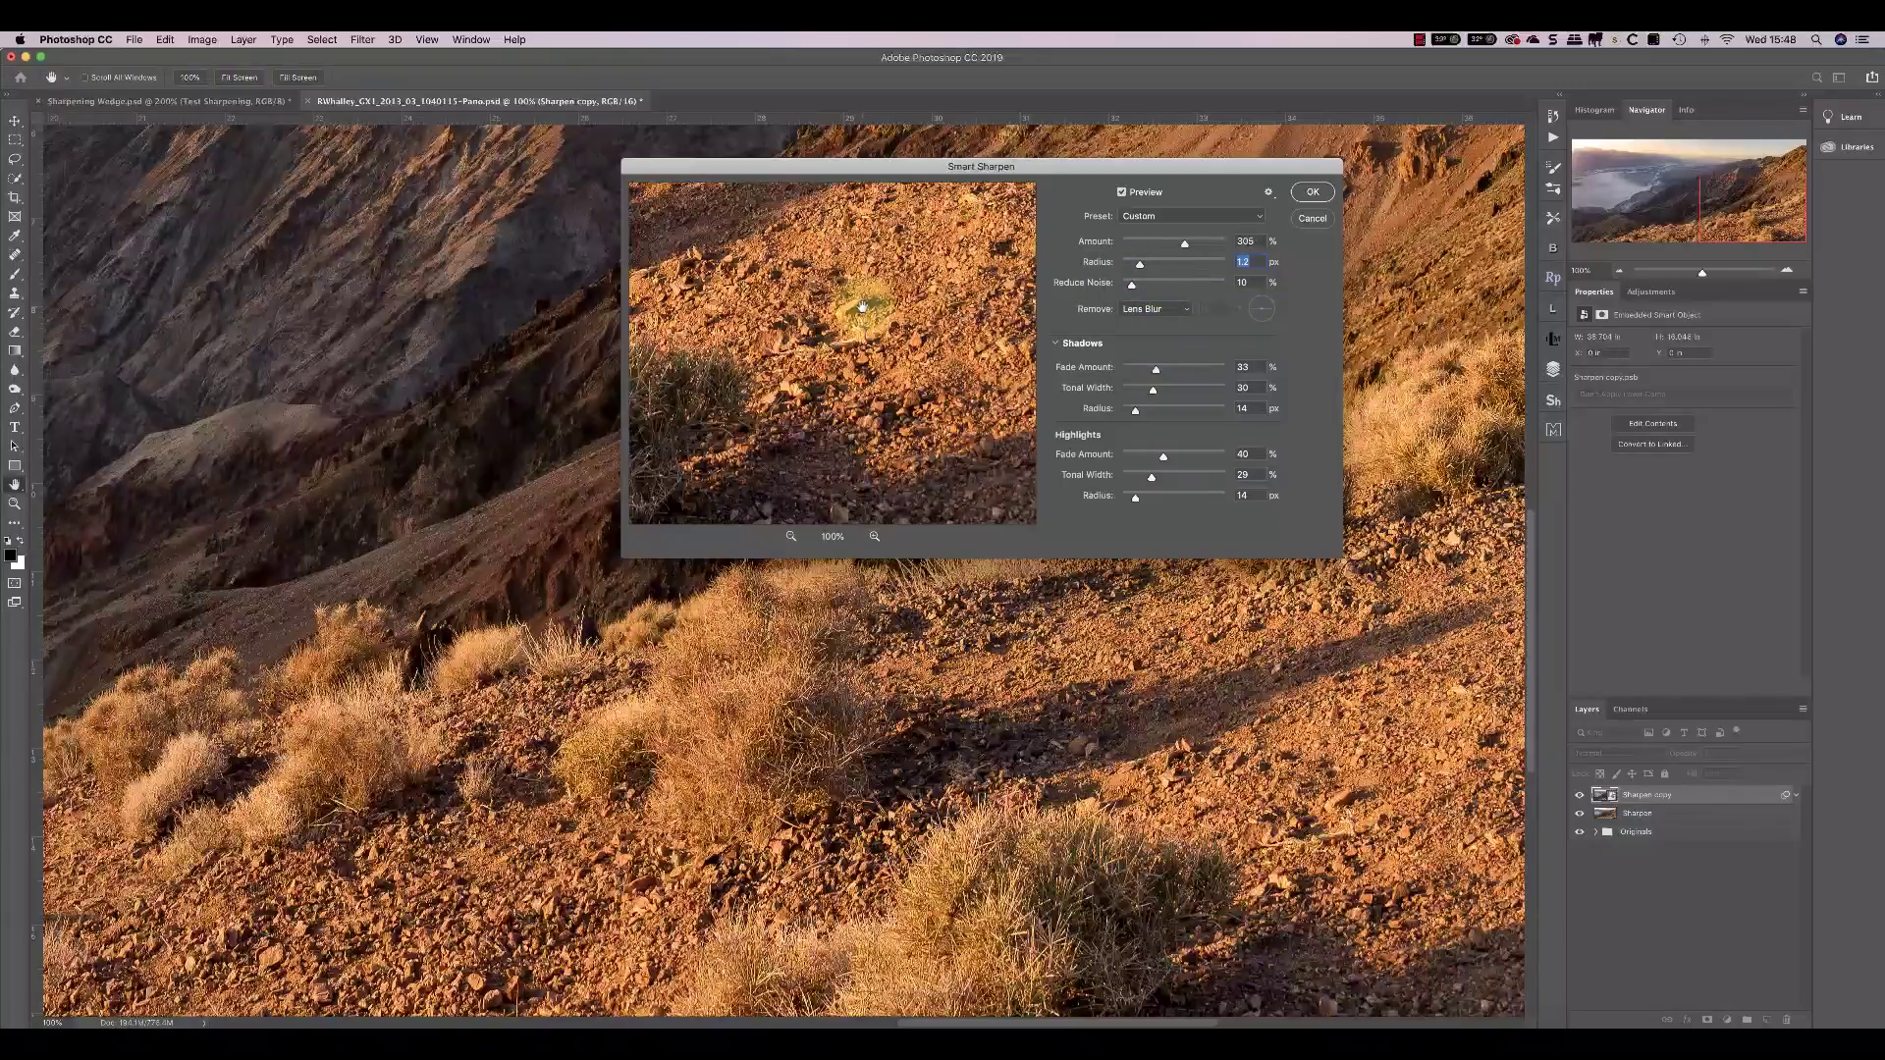
- Pan the preview across the bushes, bare hillside, sky and mountain ridge
drag(876, 265, 890, 434)
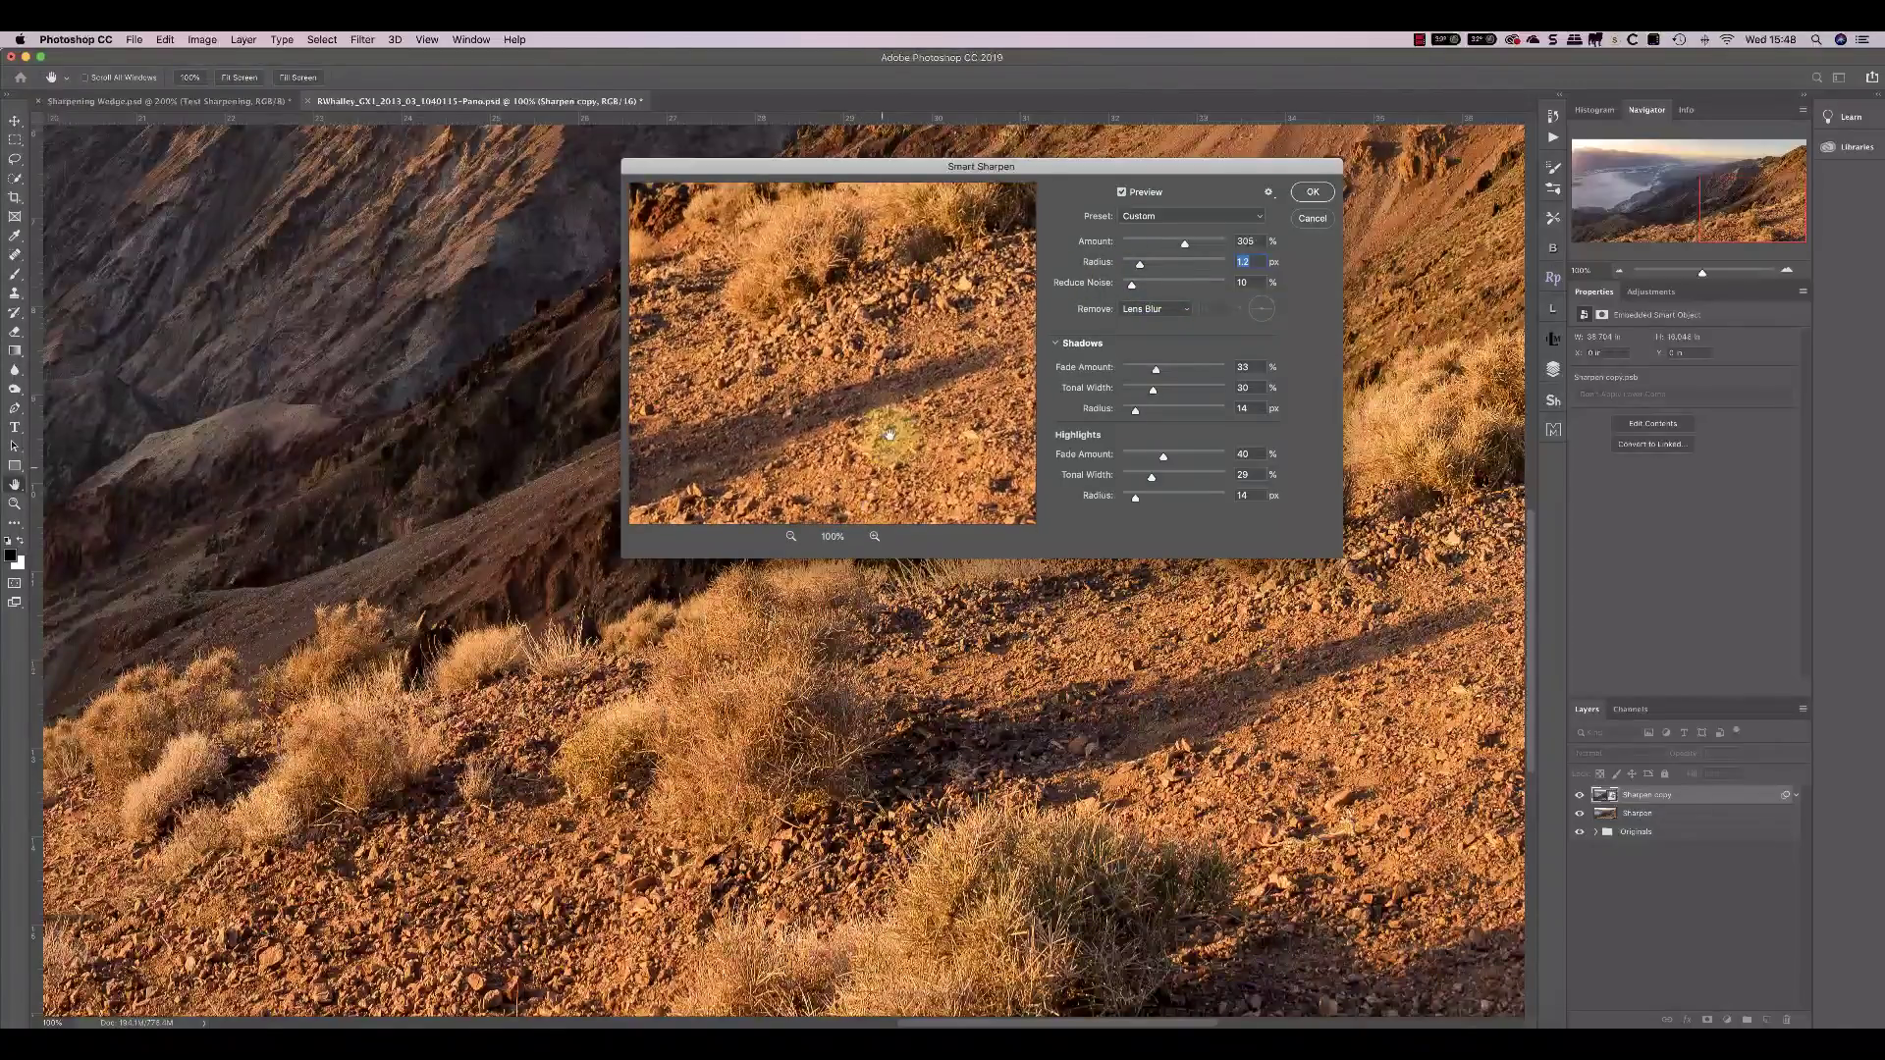
mouse_move(896, 220)
mouse_down()
mouse_move(840, 408)
mouse_move(834, 523)
mouse_up()
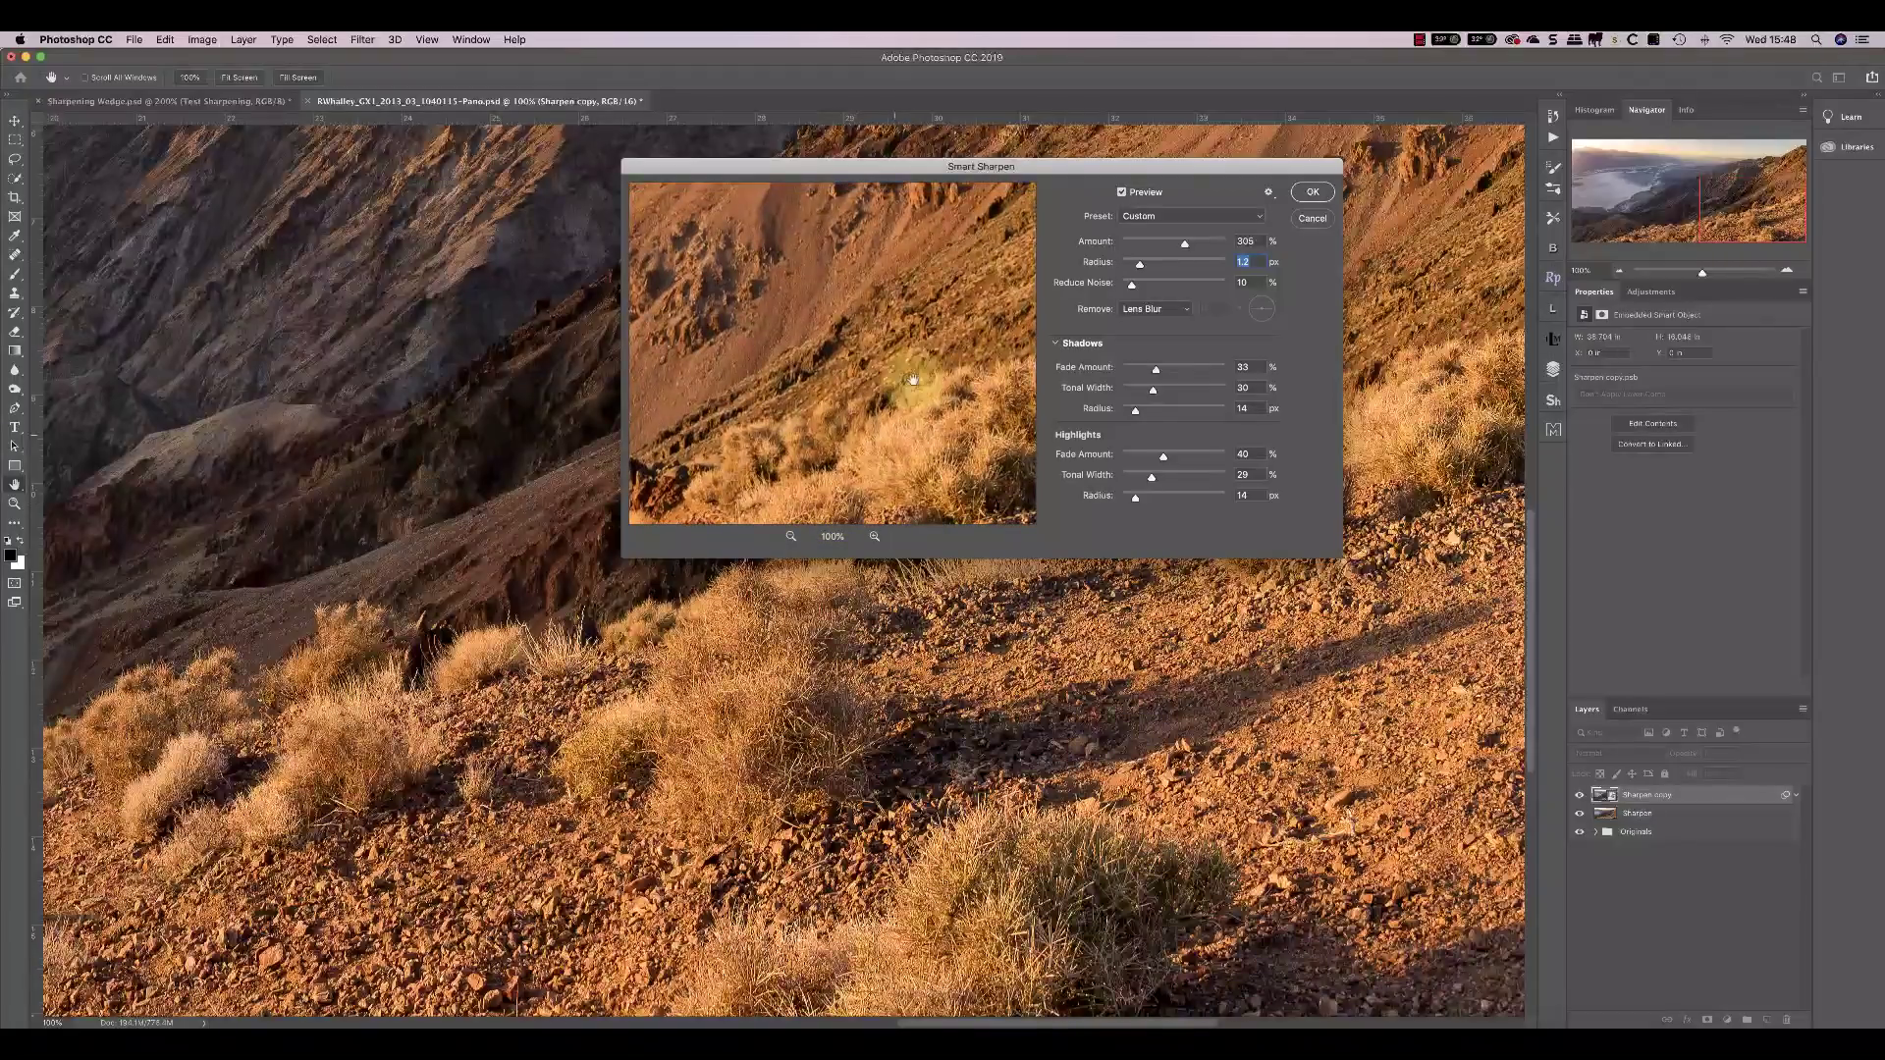
drag(842, 371, 800, 485)
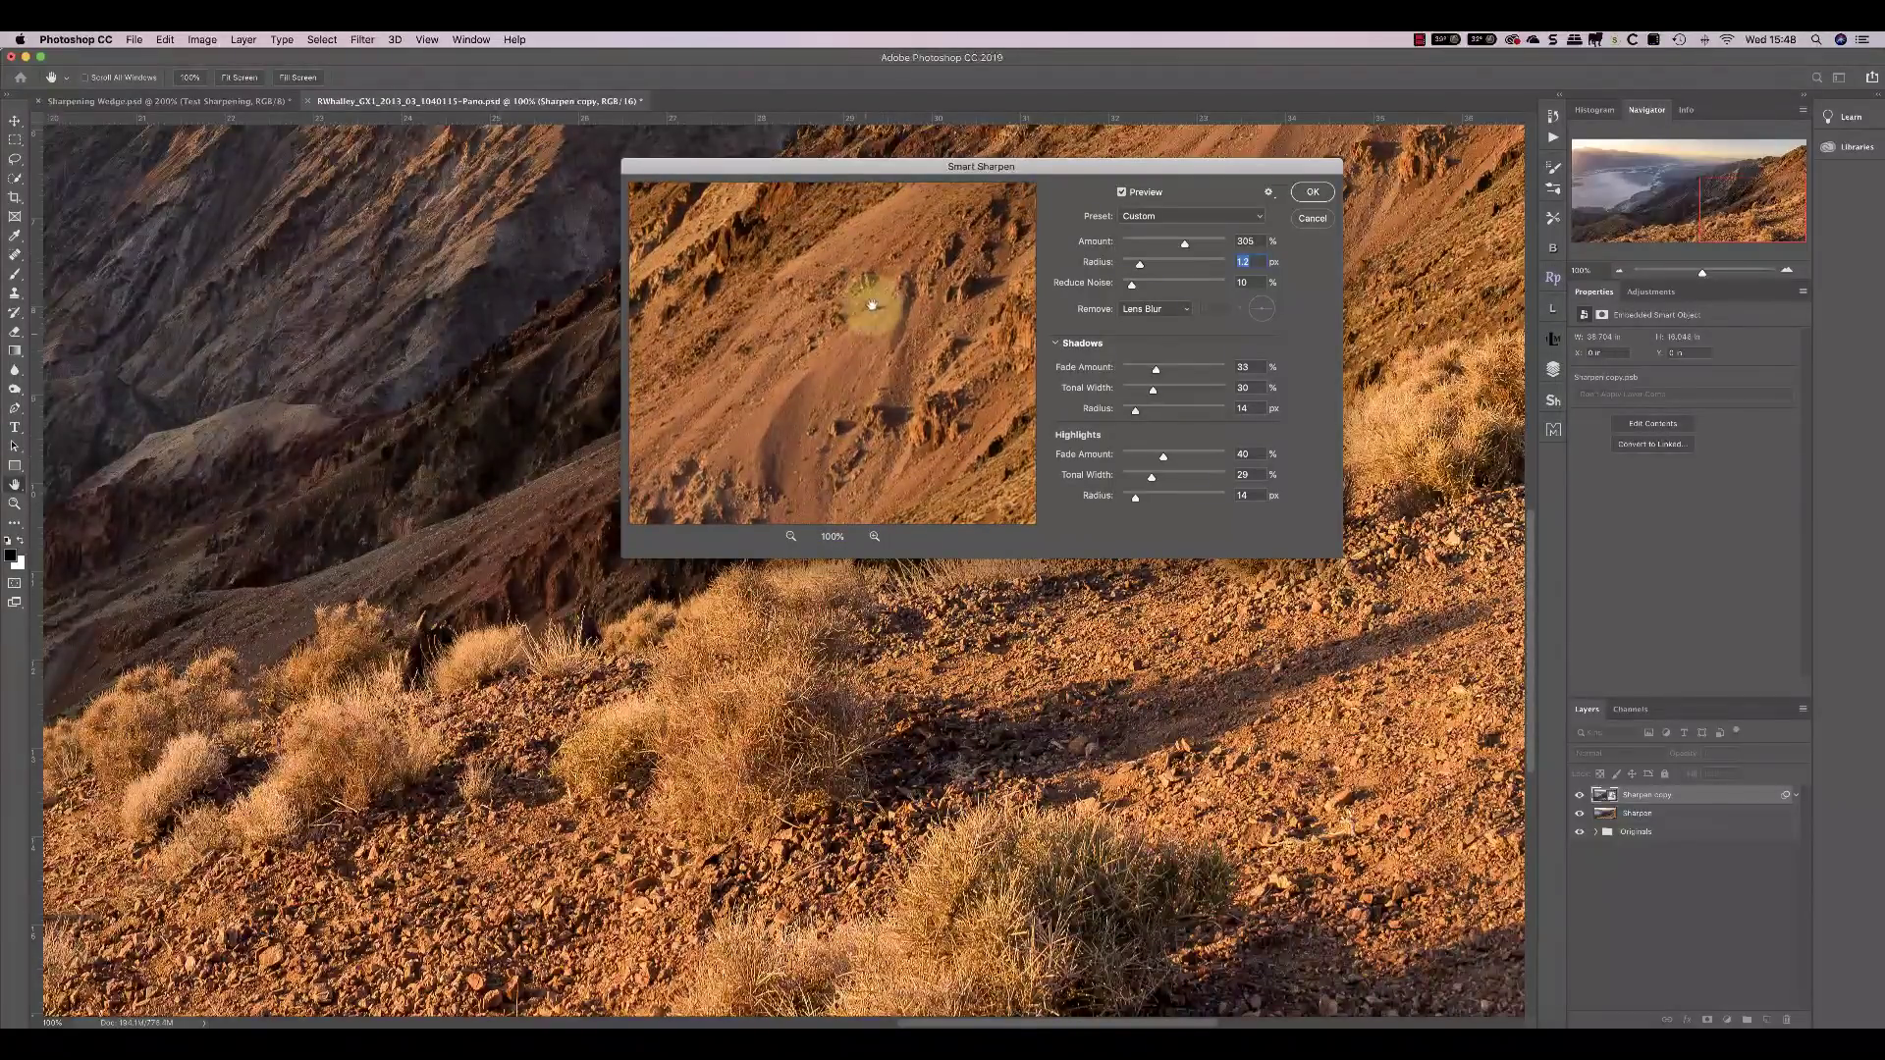
drag(821, 315, 769, 483)
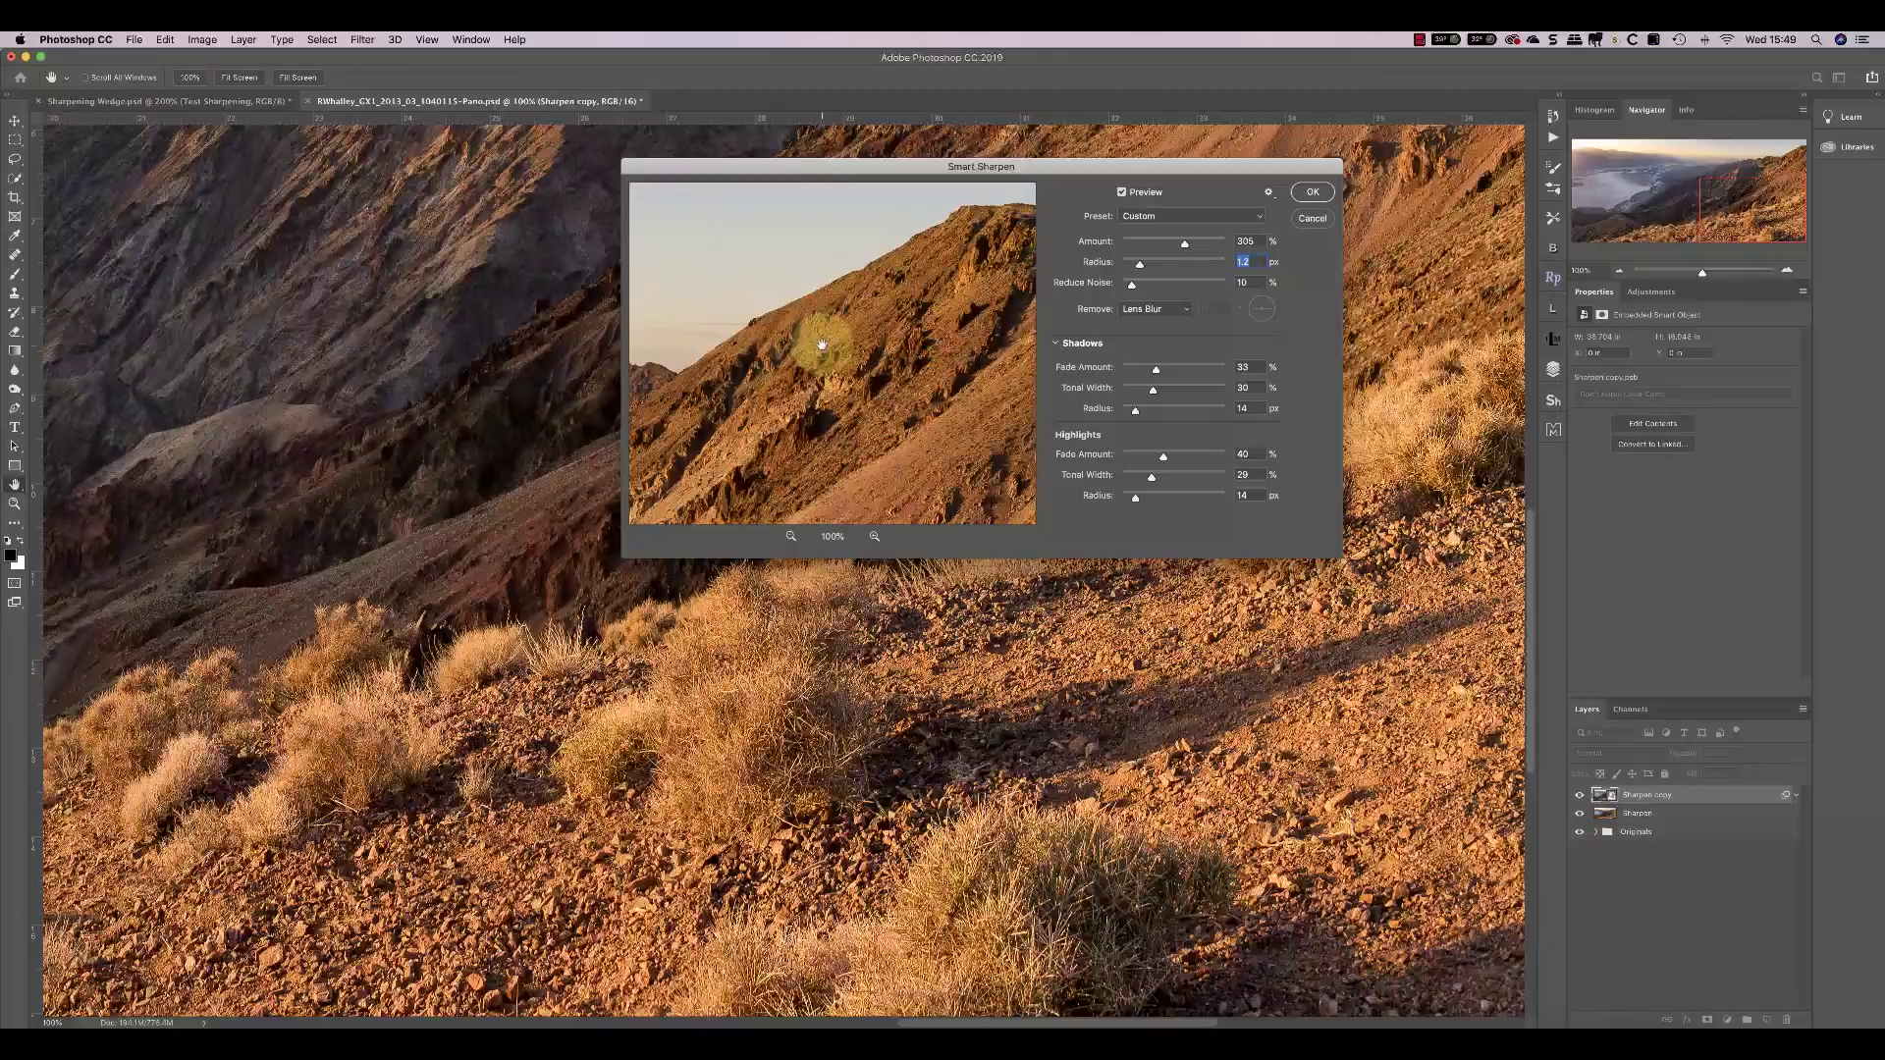
- Pan the preview and canvas to the sunlit ridge and move the Smart Sharpen dialog lower right
drag(715, 370, 1002, 363)
mouse_move(841, 388)
mouse_down()
mouse_move(808, 367)
mouse_move(933, 318)
mouse_up()
drag(927, 370, 992, 294)
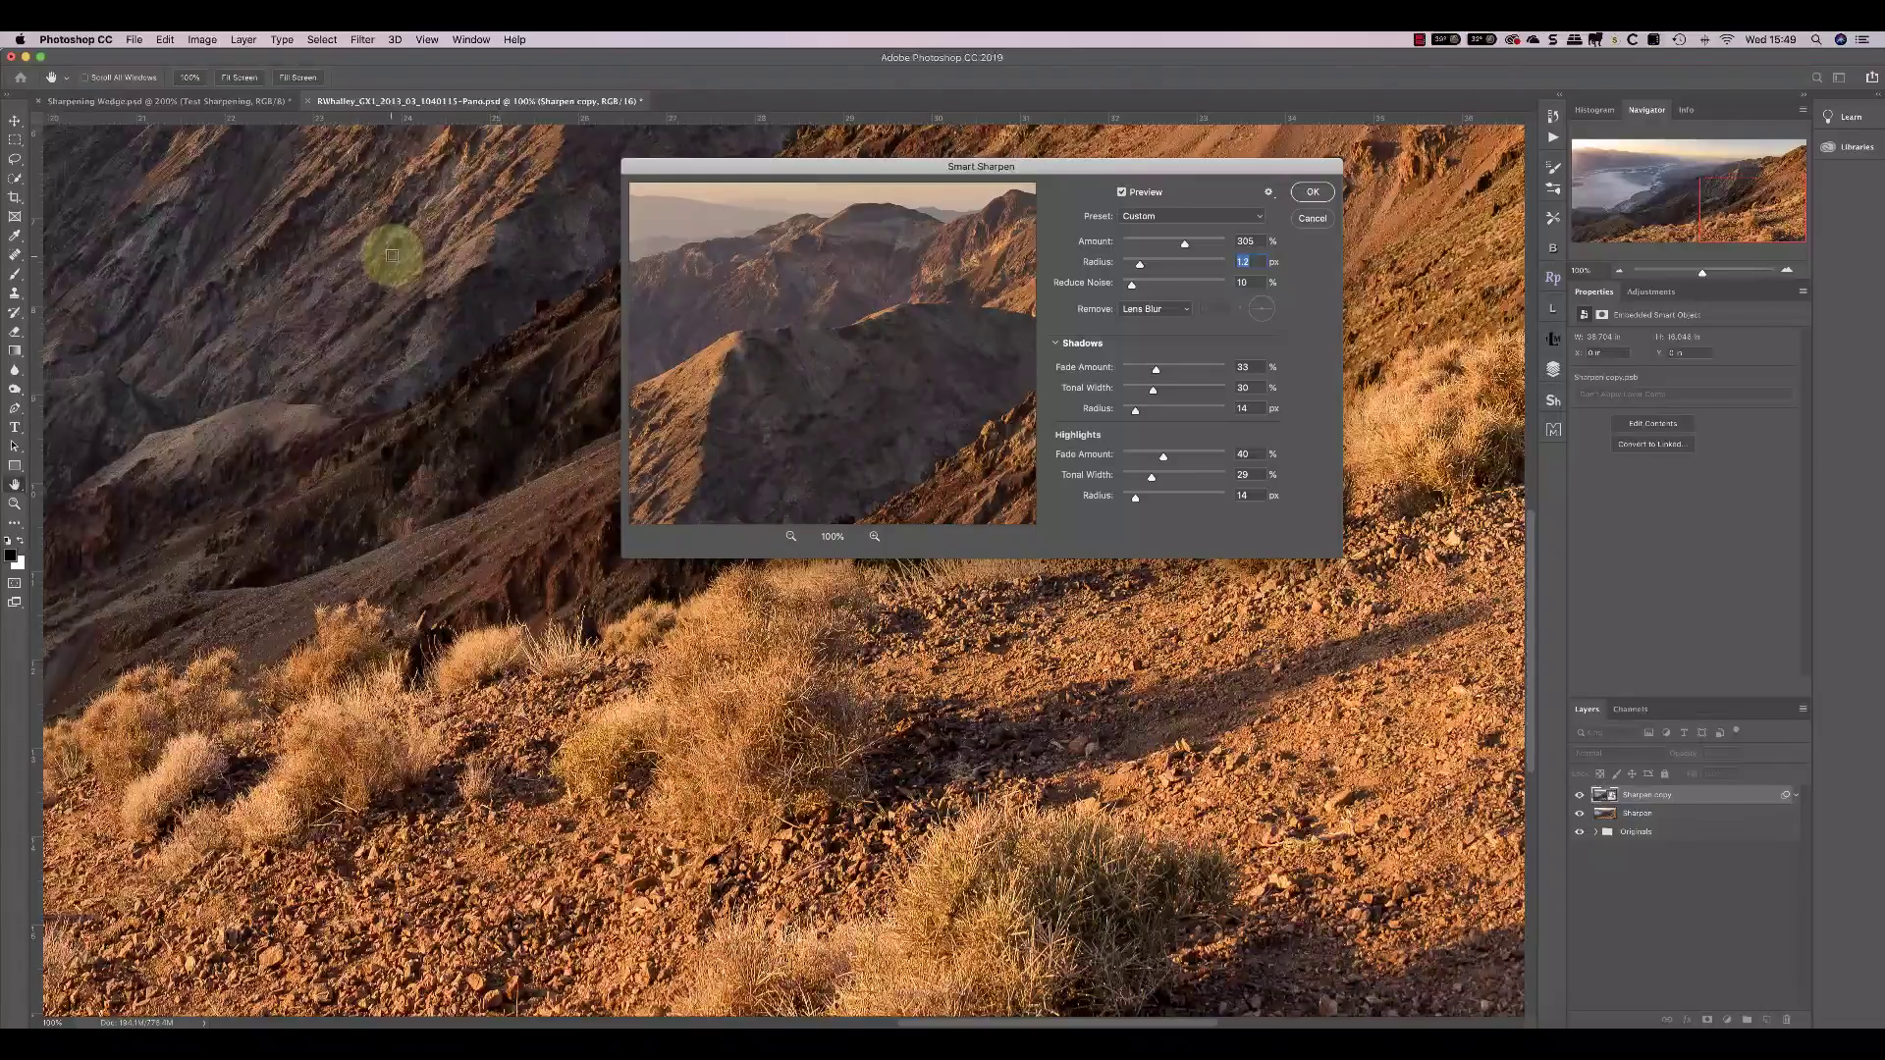
mouse_move(392, 252)
mouse_down()
mouse_move(506, 603)
mouse_move(587, 771)
mouse_move(613, 765)
mouse_move(318, 778)
mouse_up()
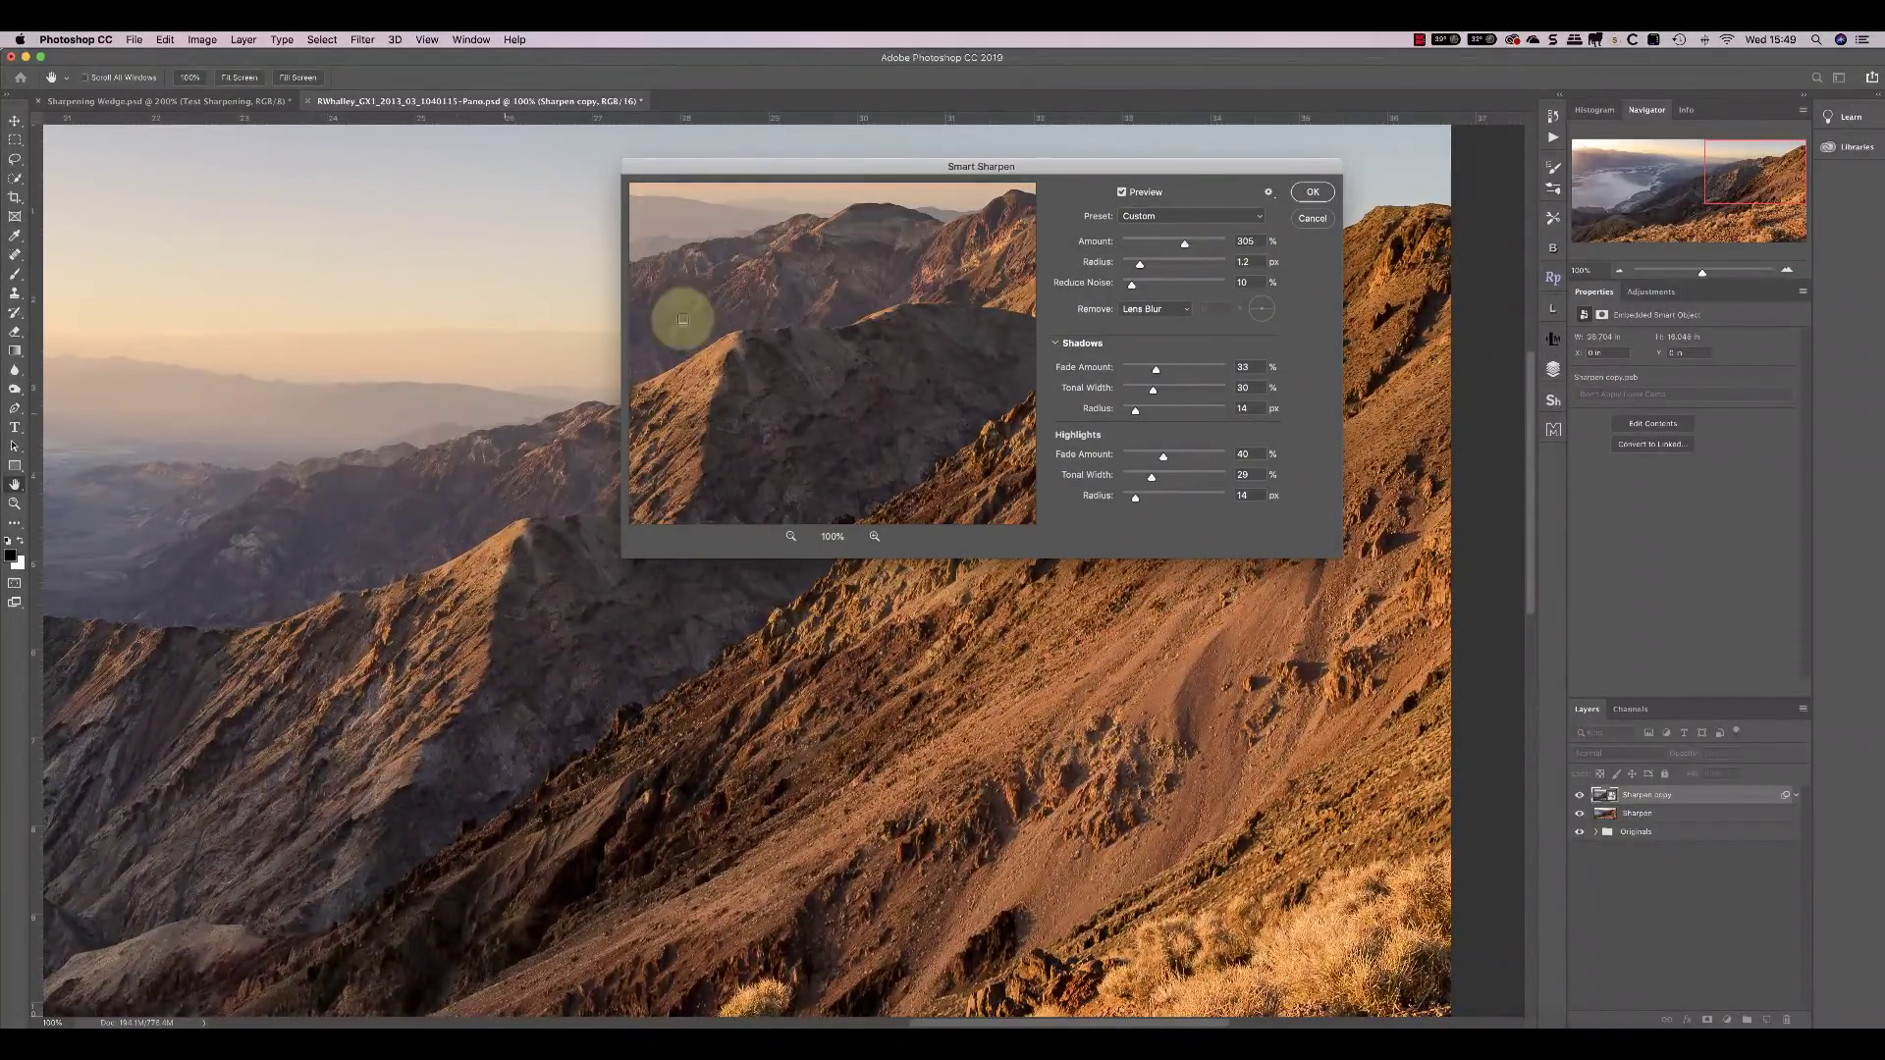
mouse_move(920, 167)
mouse_down()
mouse_move(1131, 259)
mouse_move(1255, 357)
mouse_up()
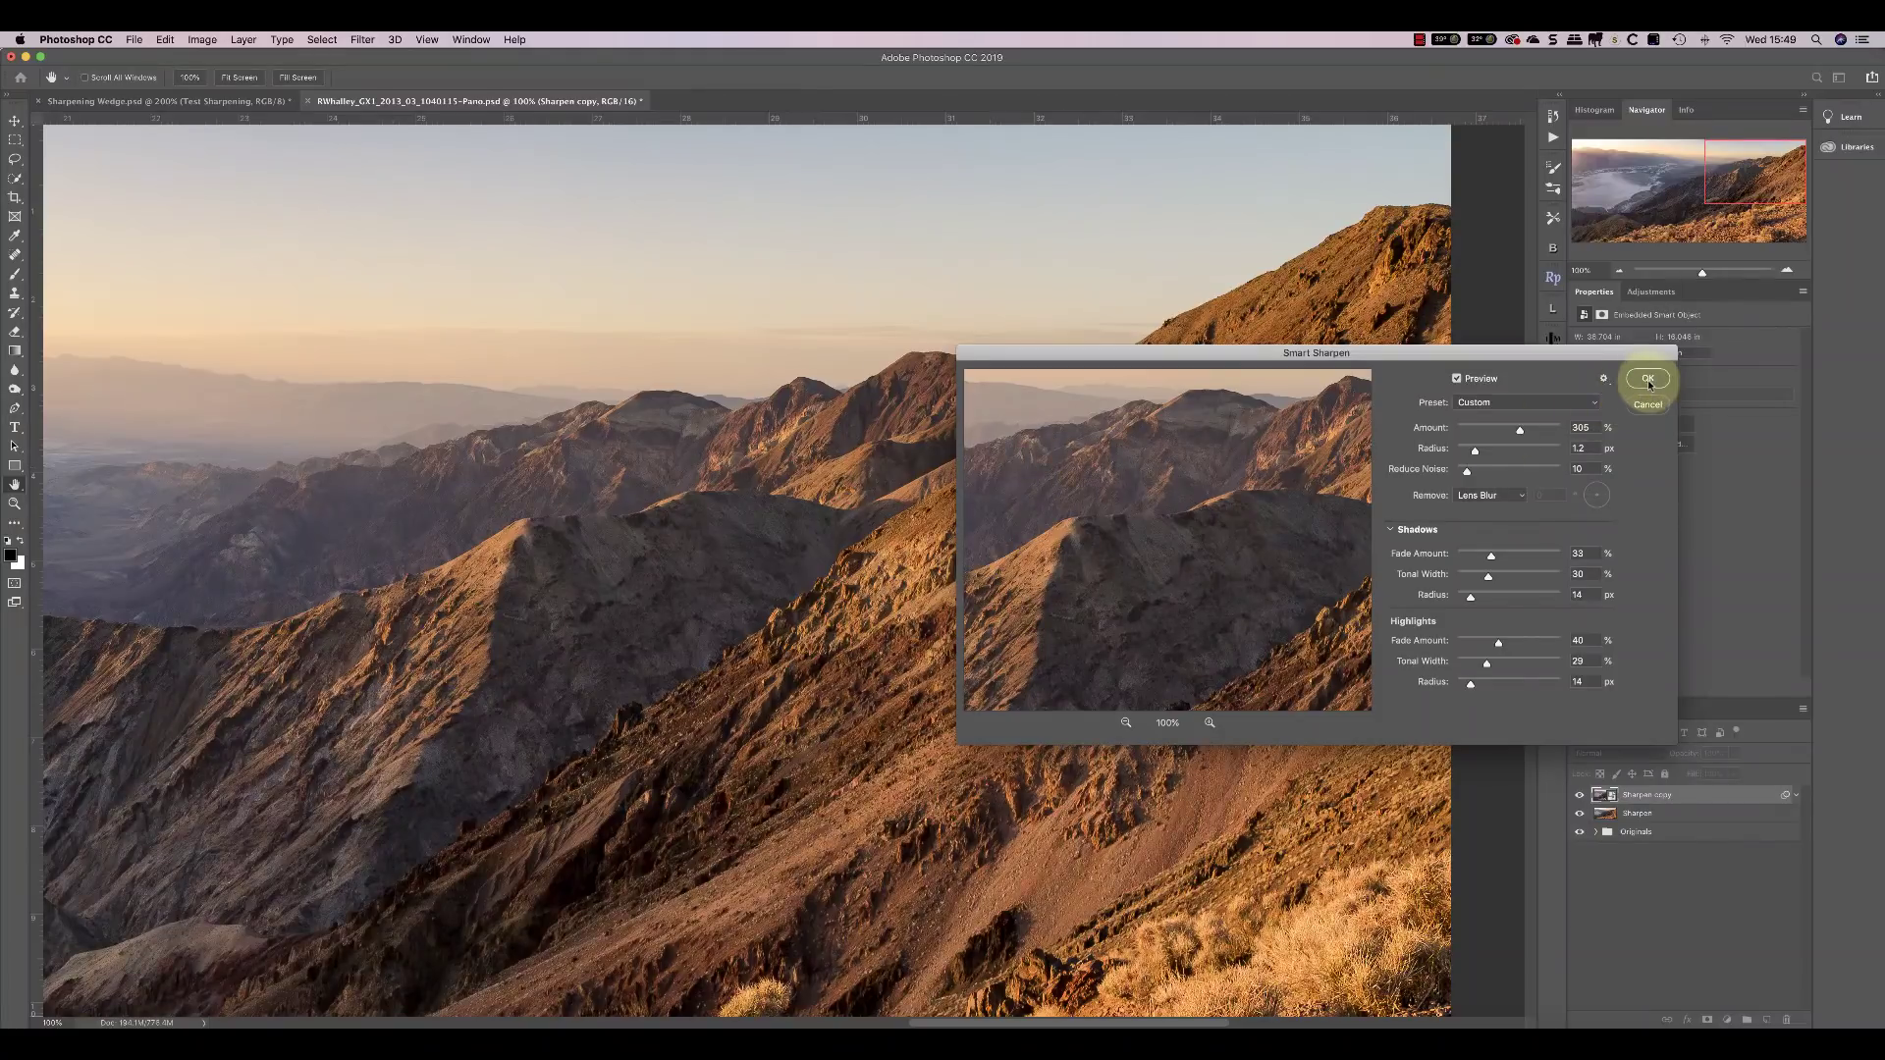
- Apply Smart Sharpen as a smart filter, then reopen it and confirm the unchanged settings
key(Return)
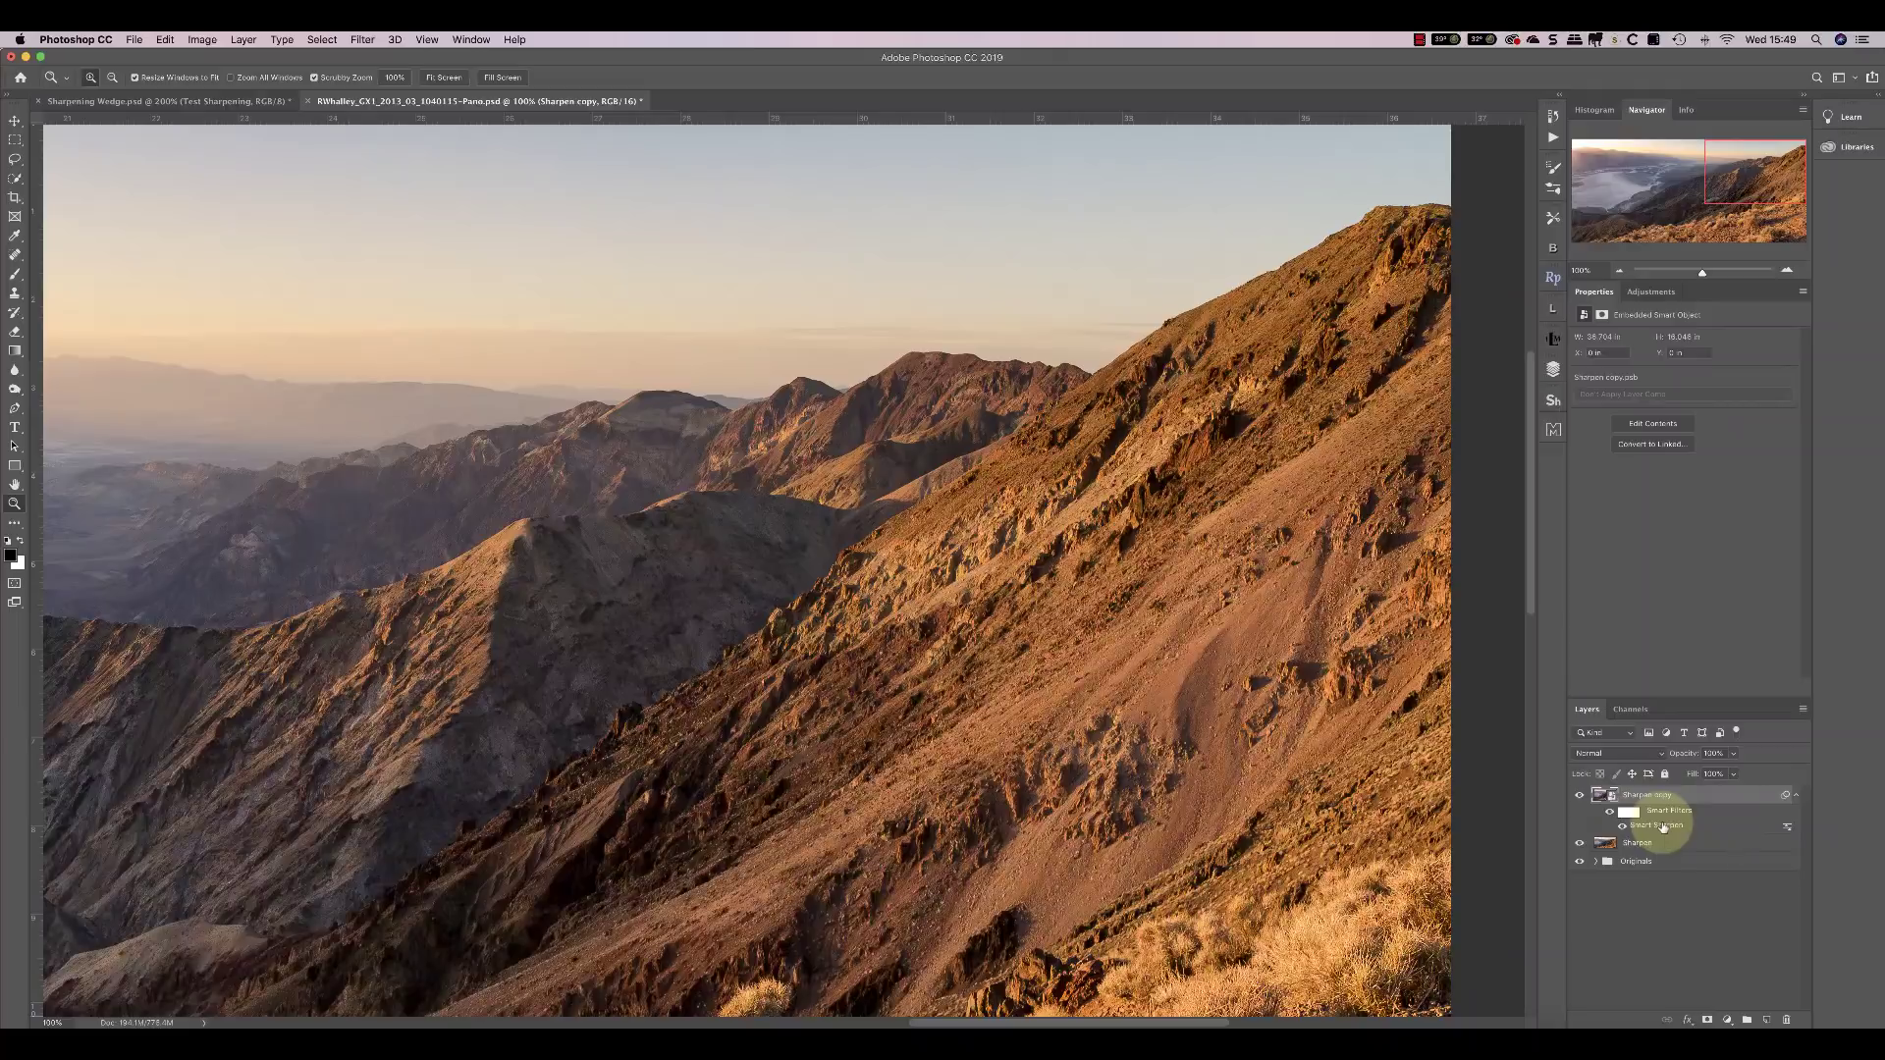
double_click(1659, 826)
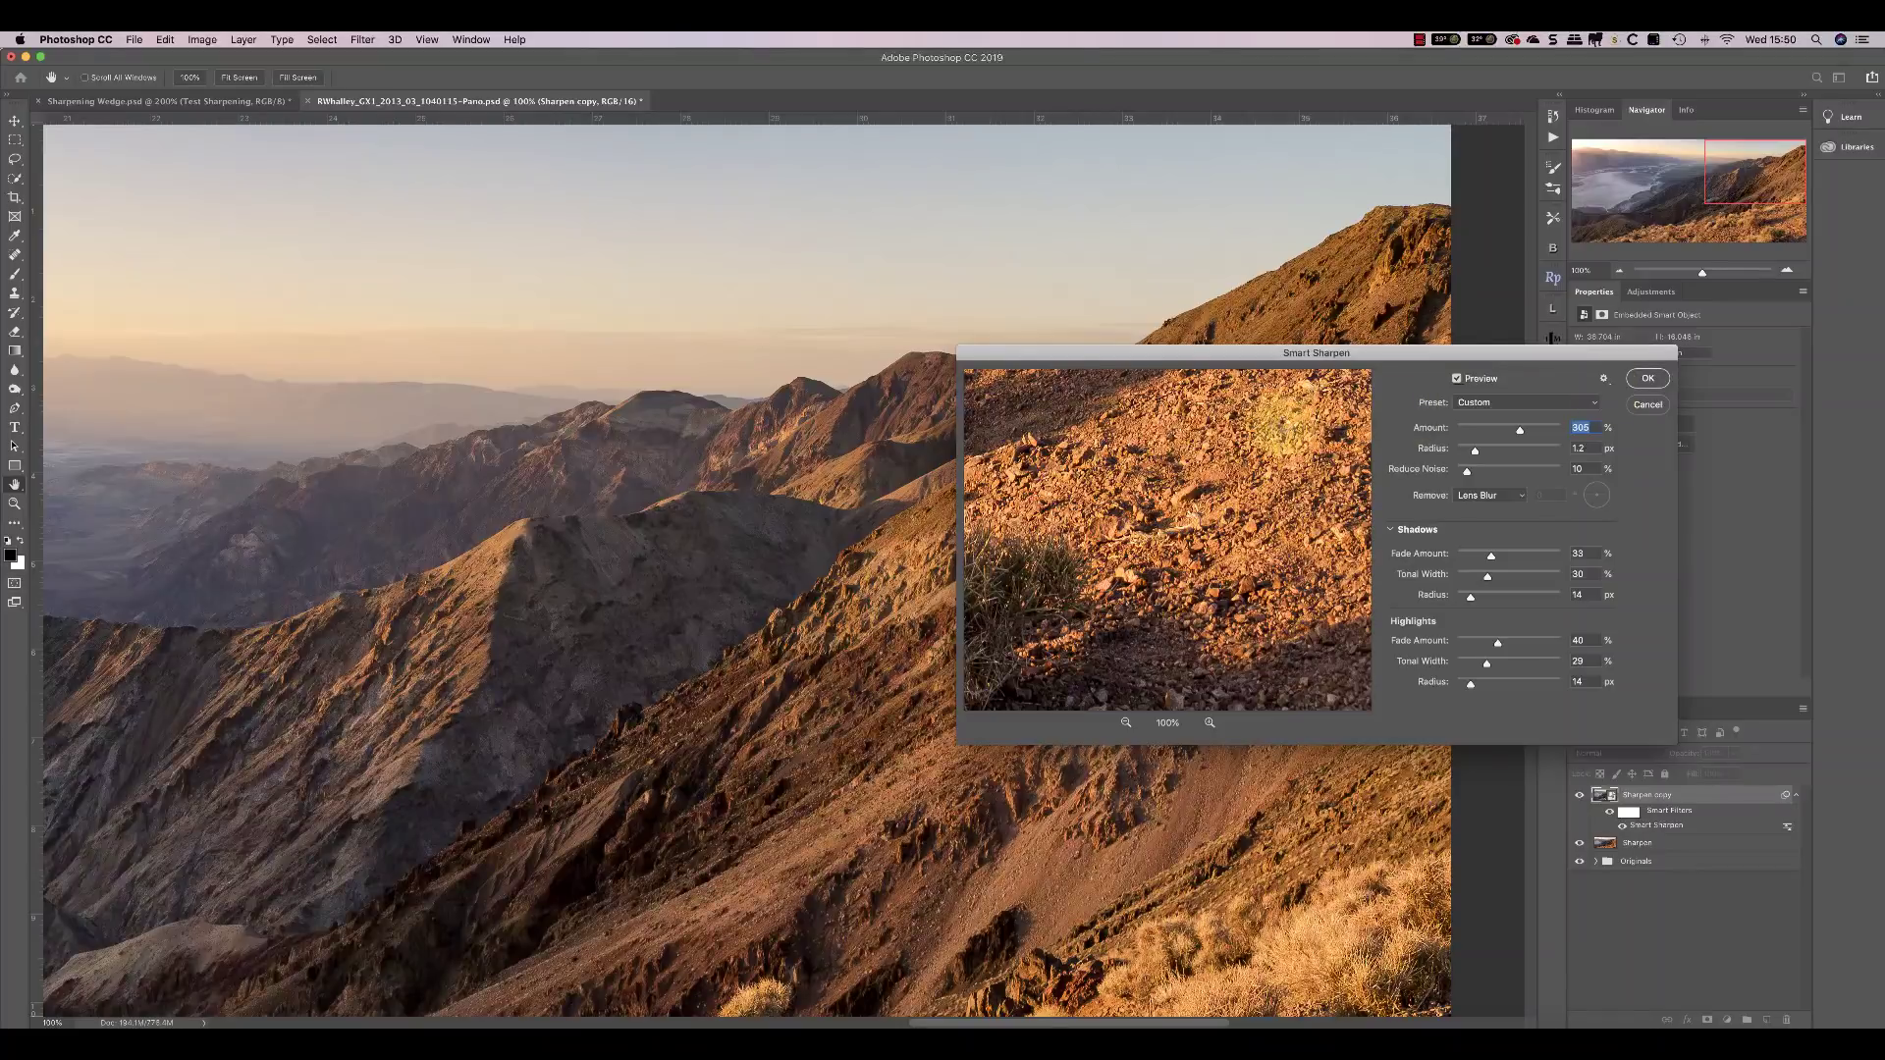
key(Return)
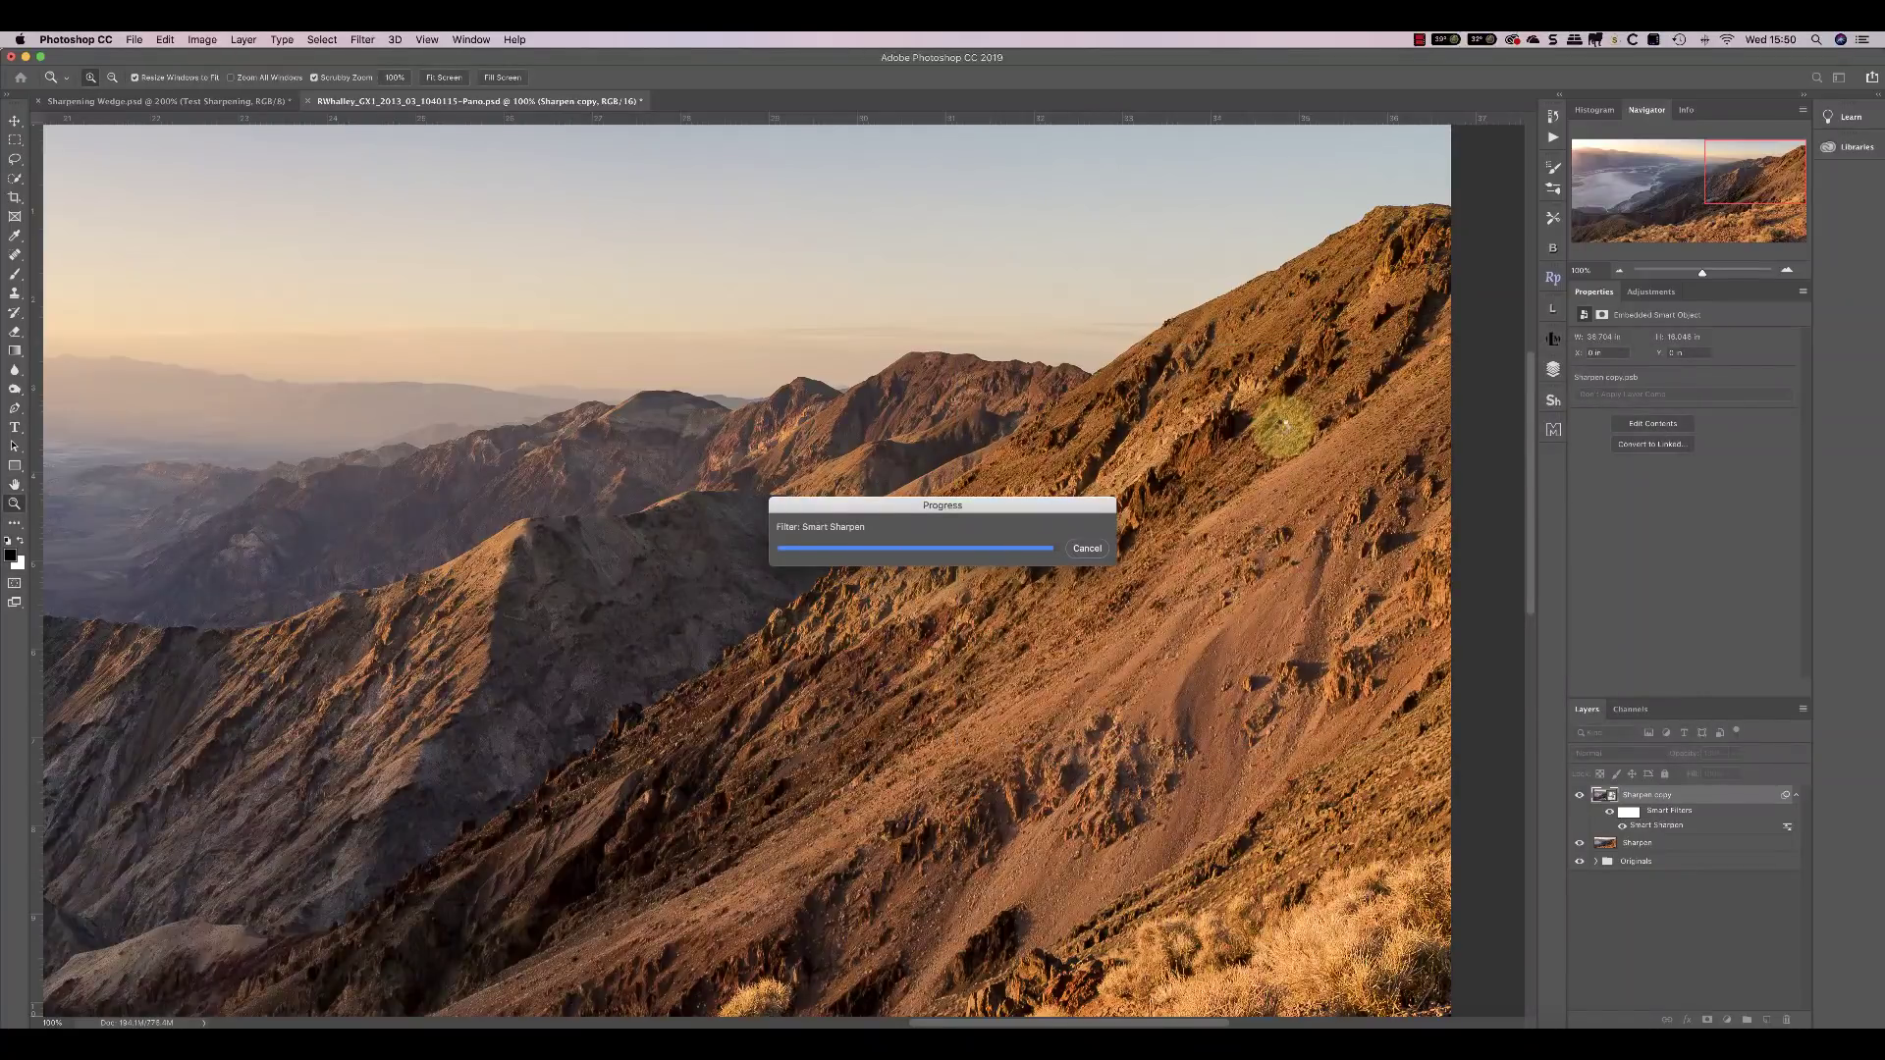
- Fit the whole sharpened desert panorama to the window with Fit Screen
click(444, 77)
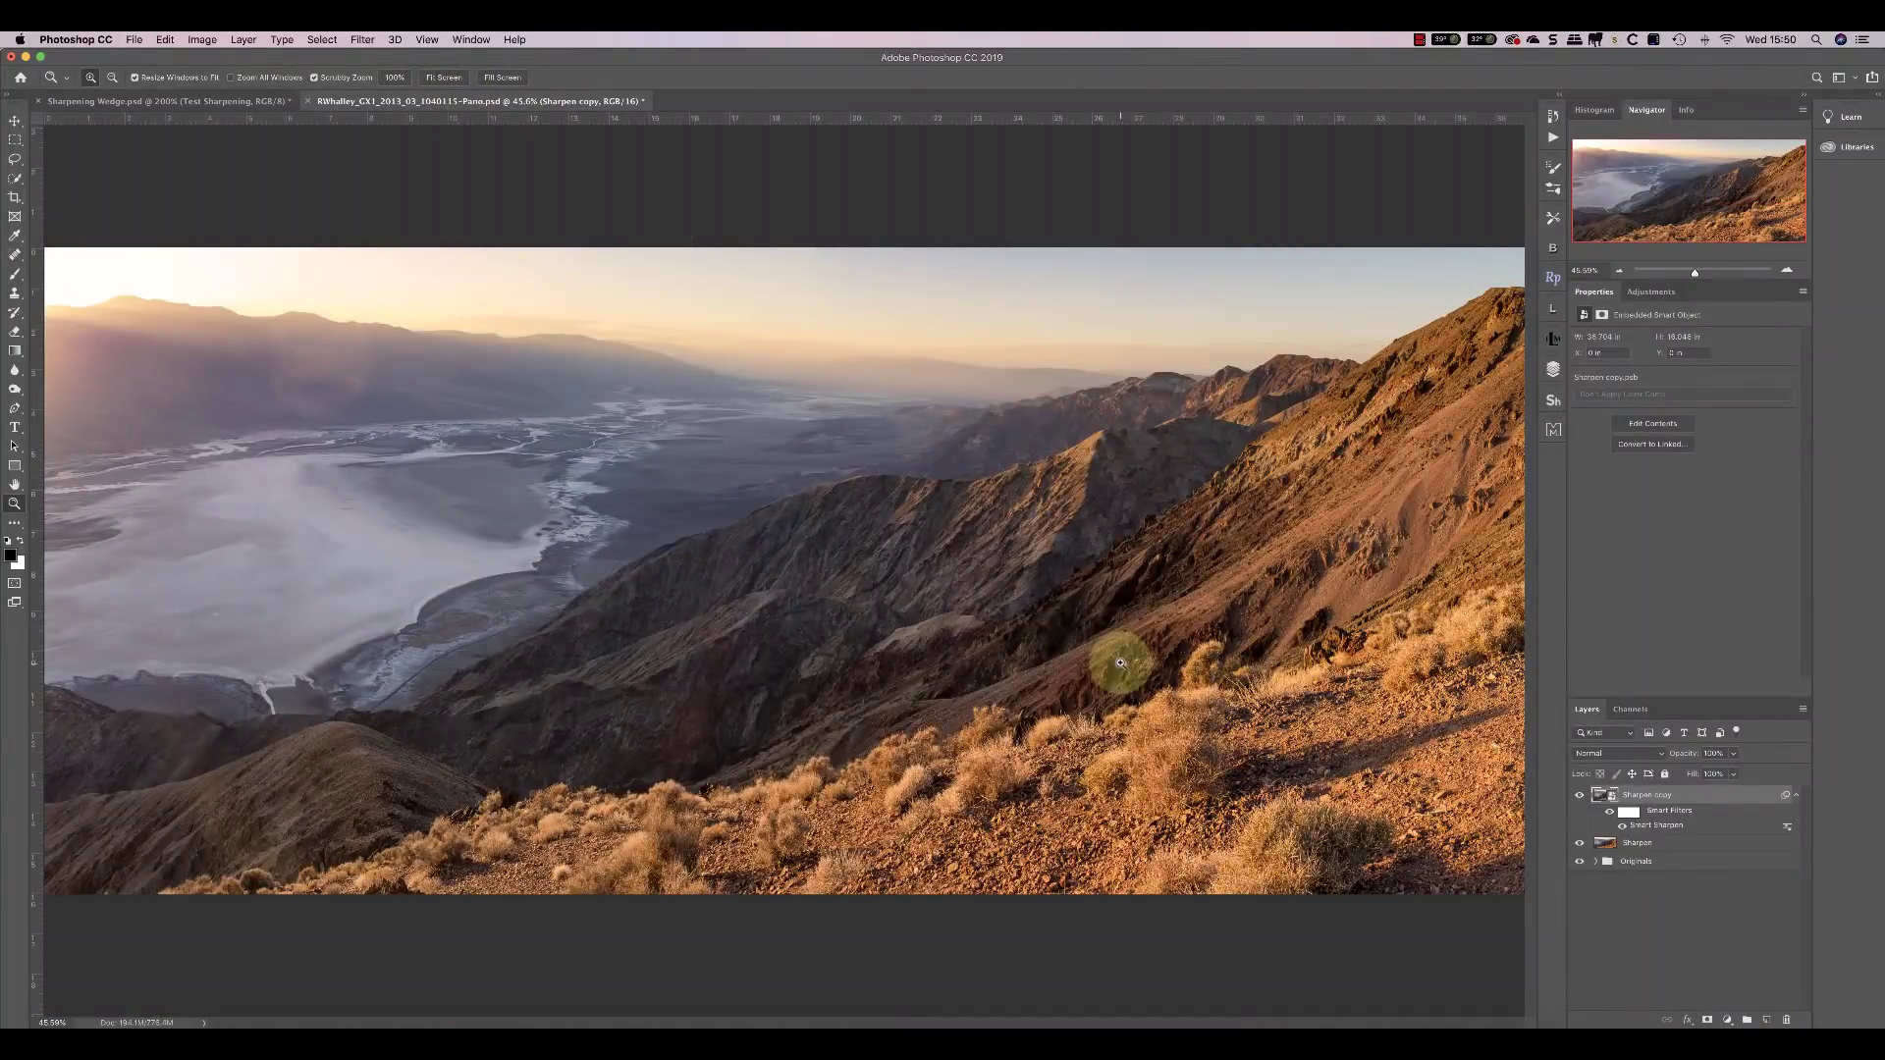